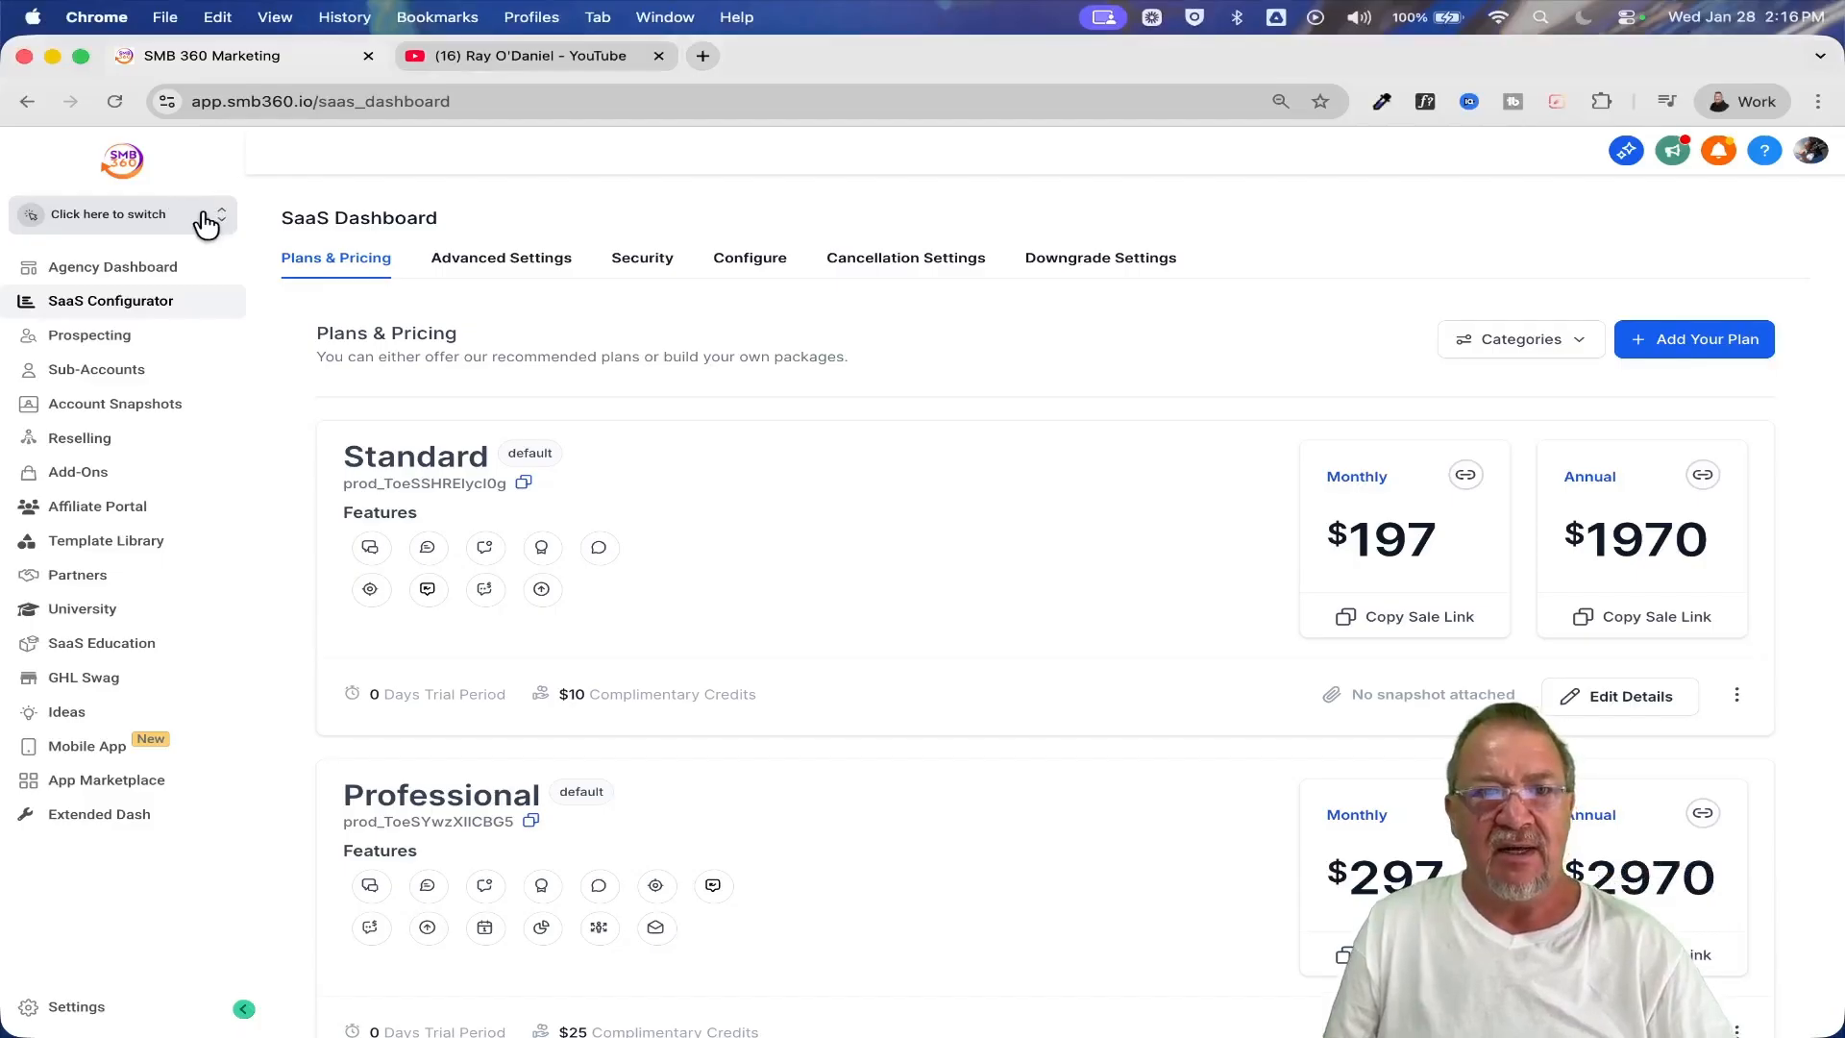
Switch to the DiGi Global Agency sub-account and open its Integrations settings
left_click(202, 217)
left_click(418, 310)
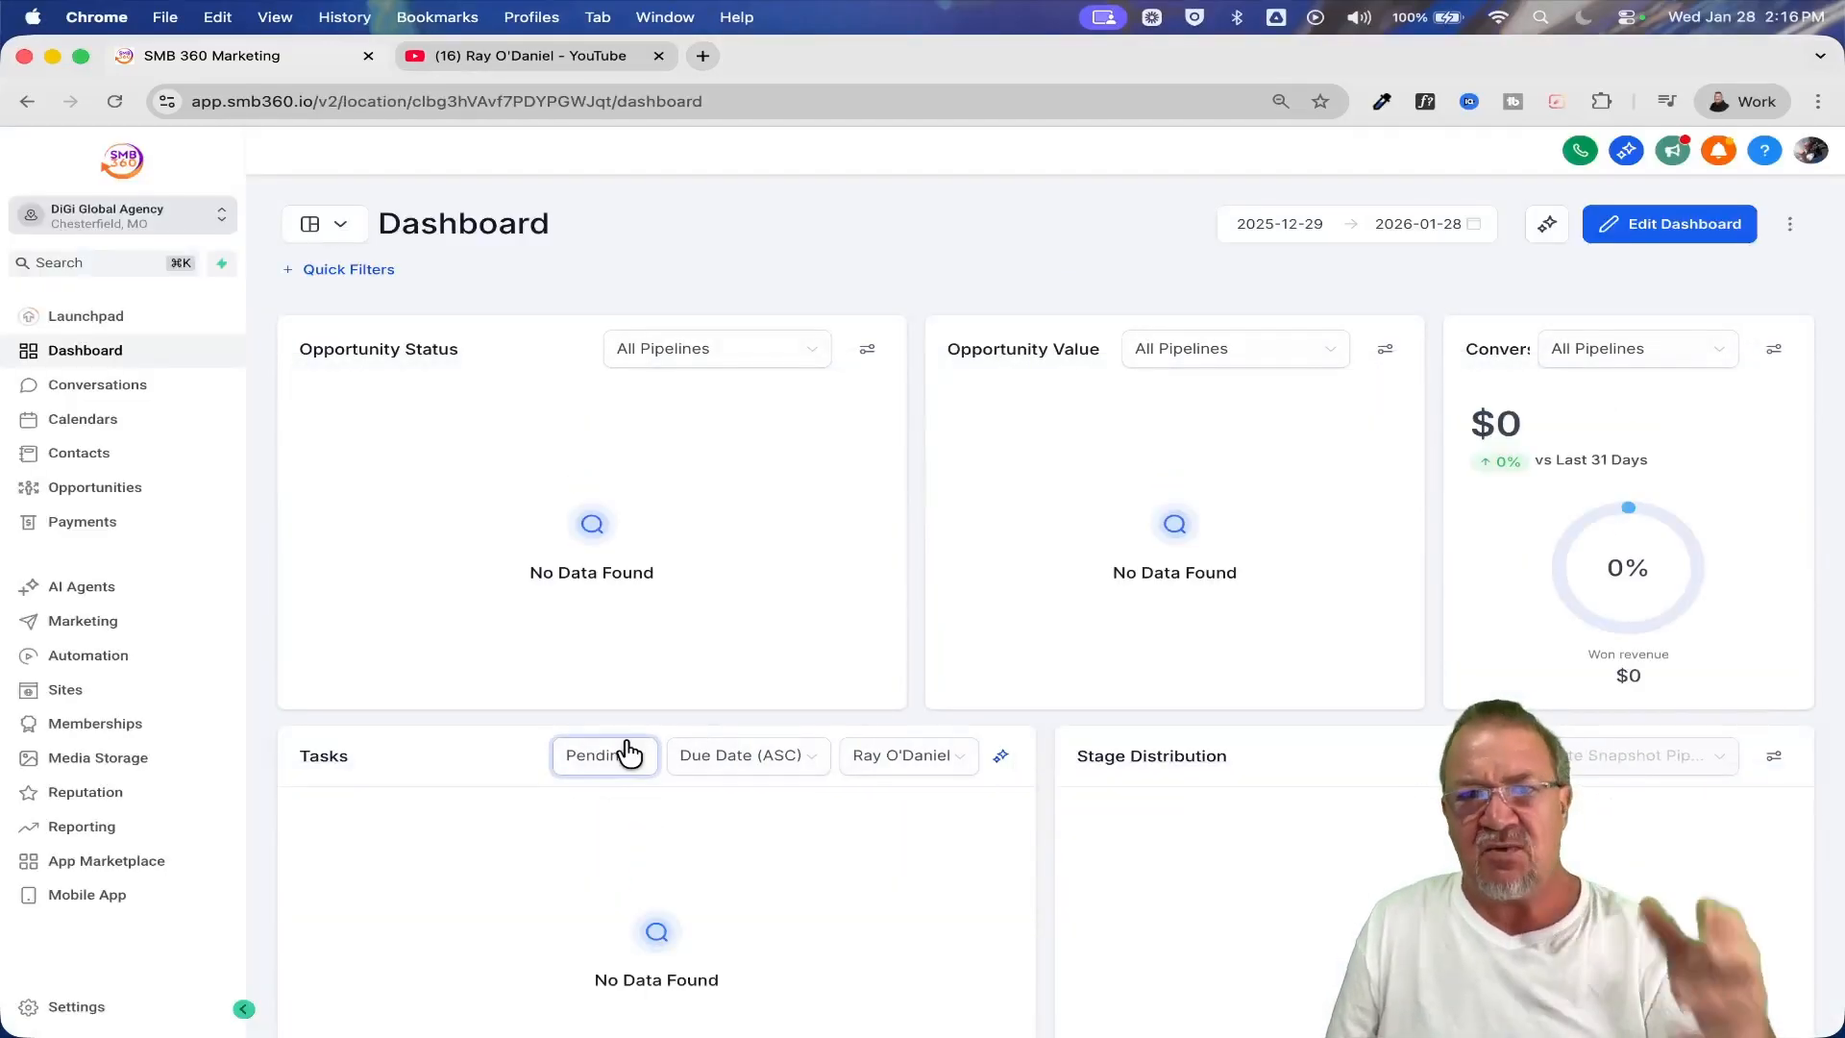
left_click(40, 1010)
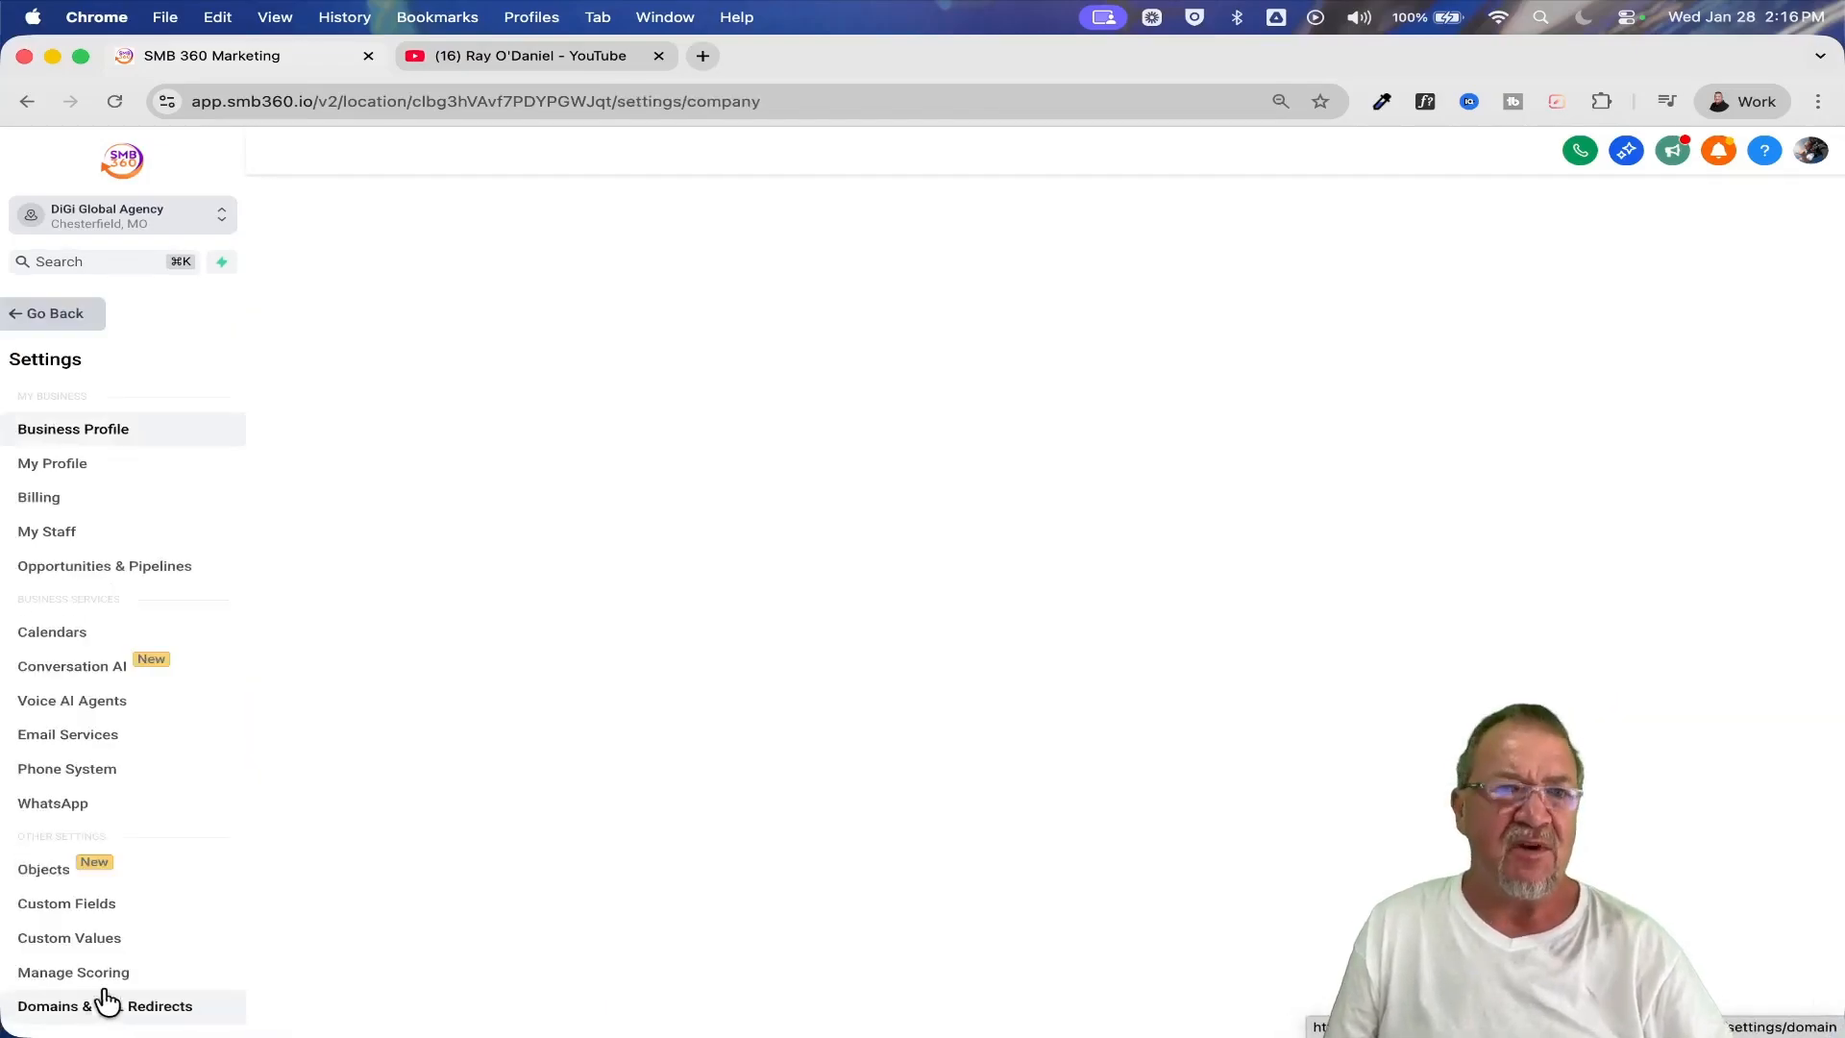
scroll(127, 725, "down", 3)
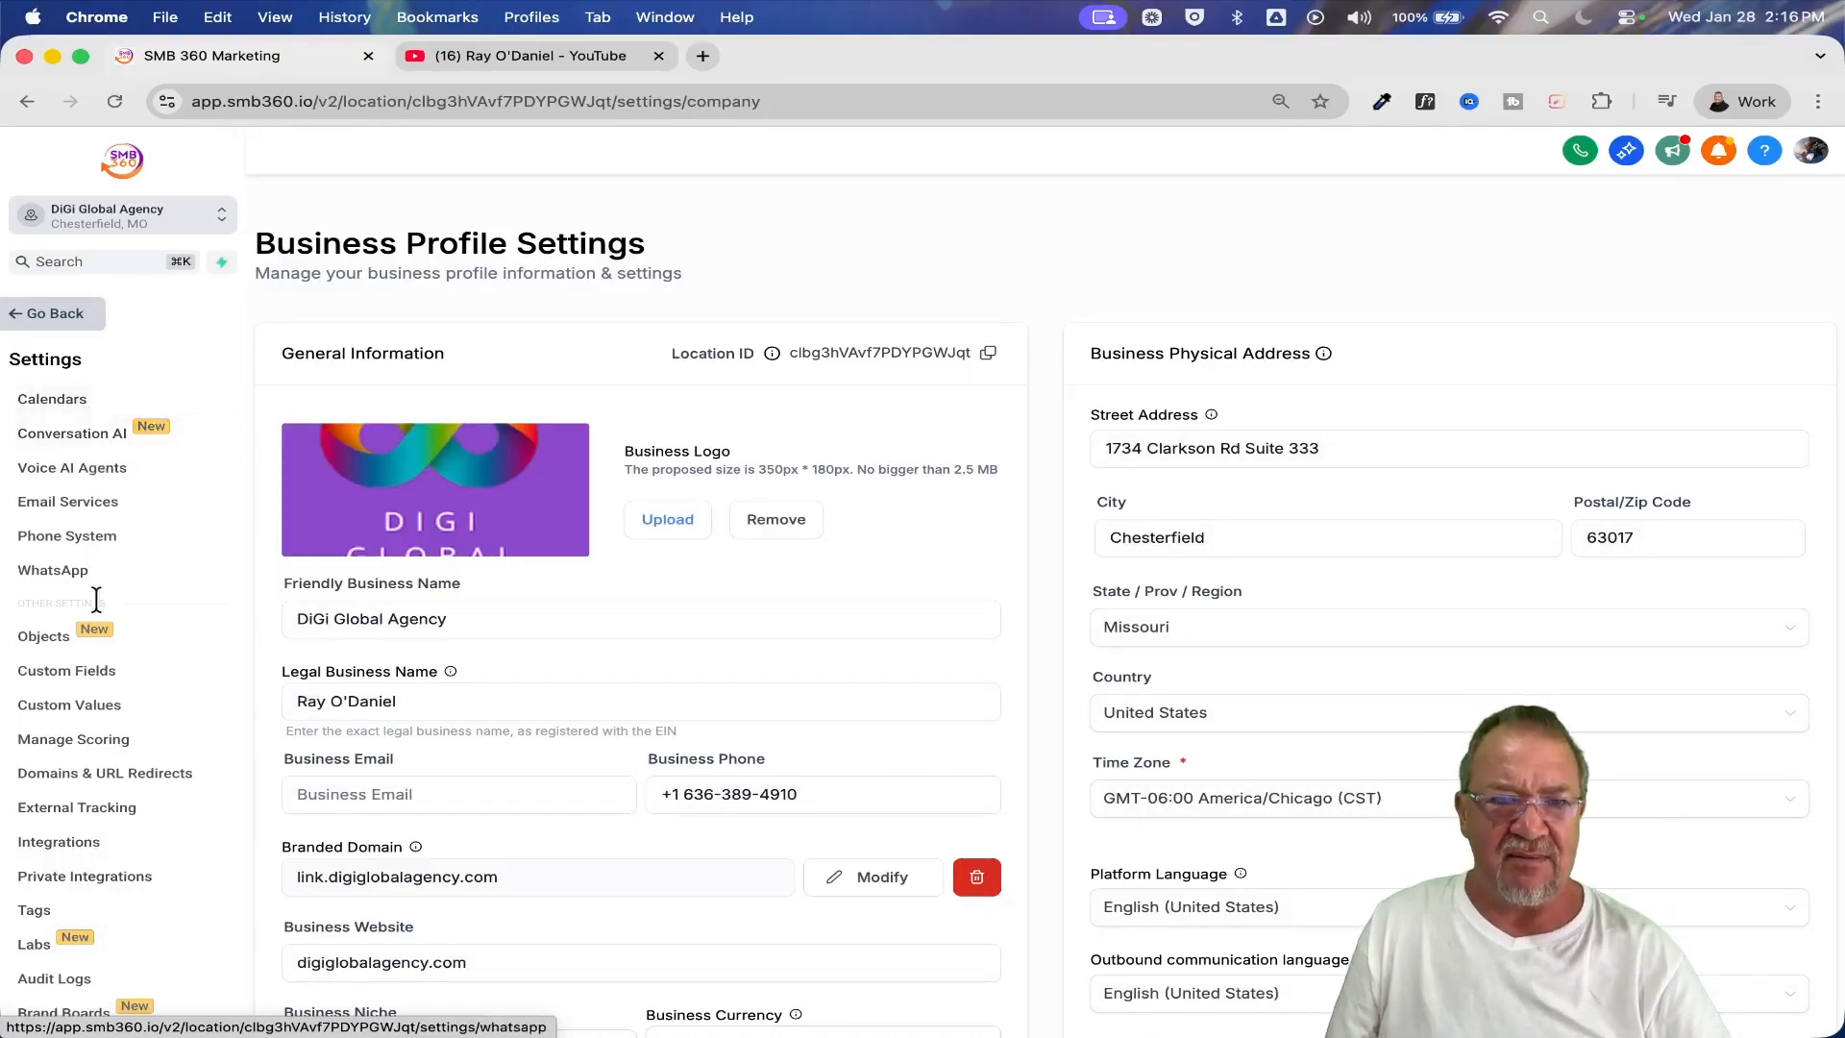
left_click(671, 627)
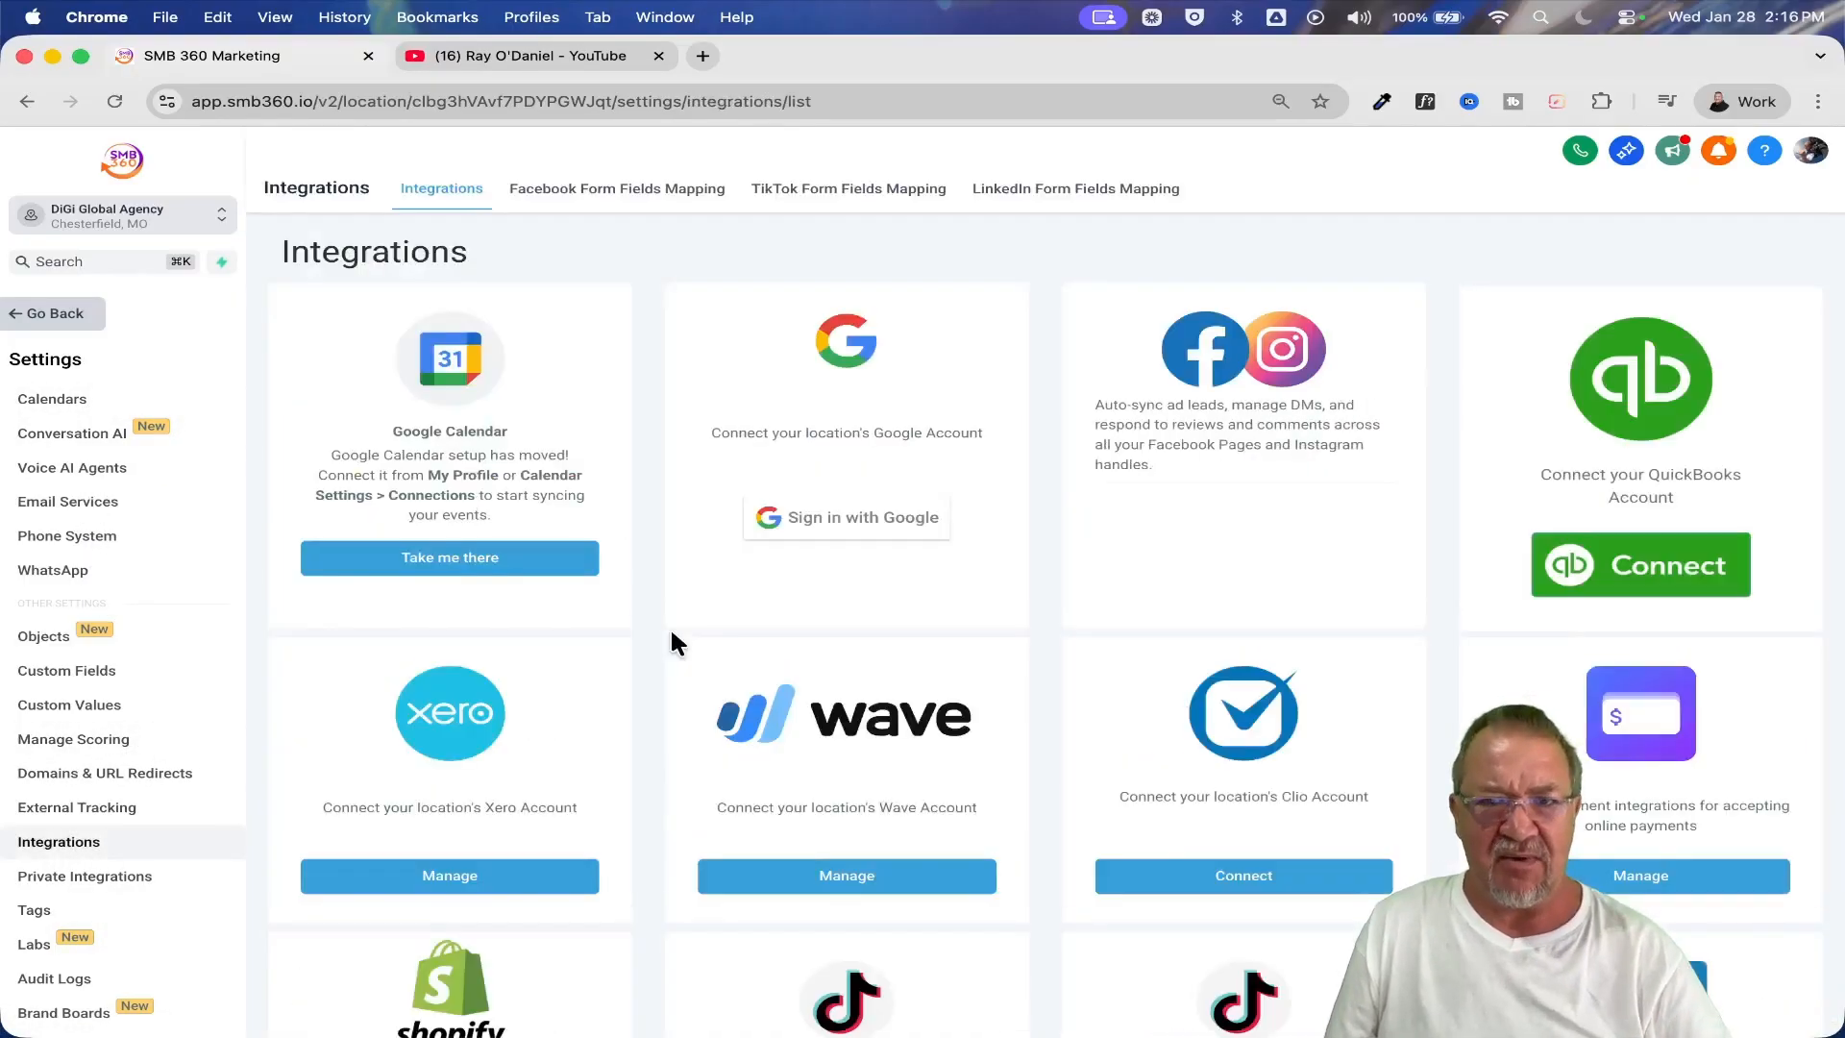
Look through the sub-account's available integrations and find the one for managing online payments
scroll(849, 667, "down", 8)
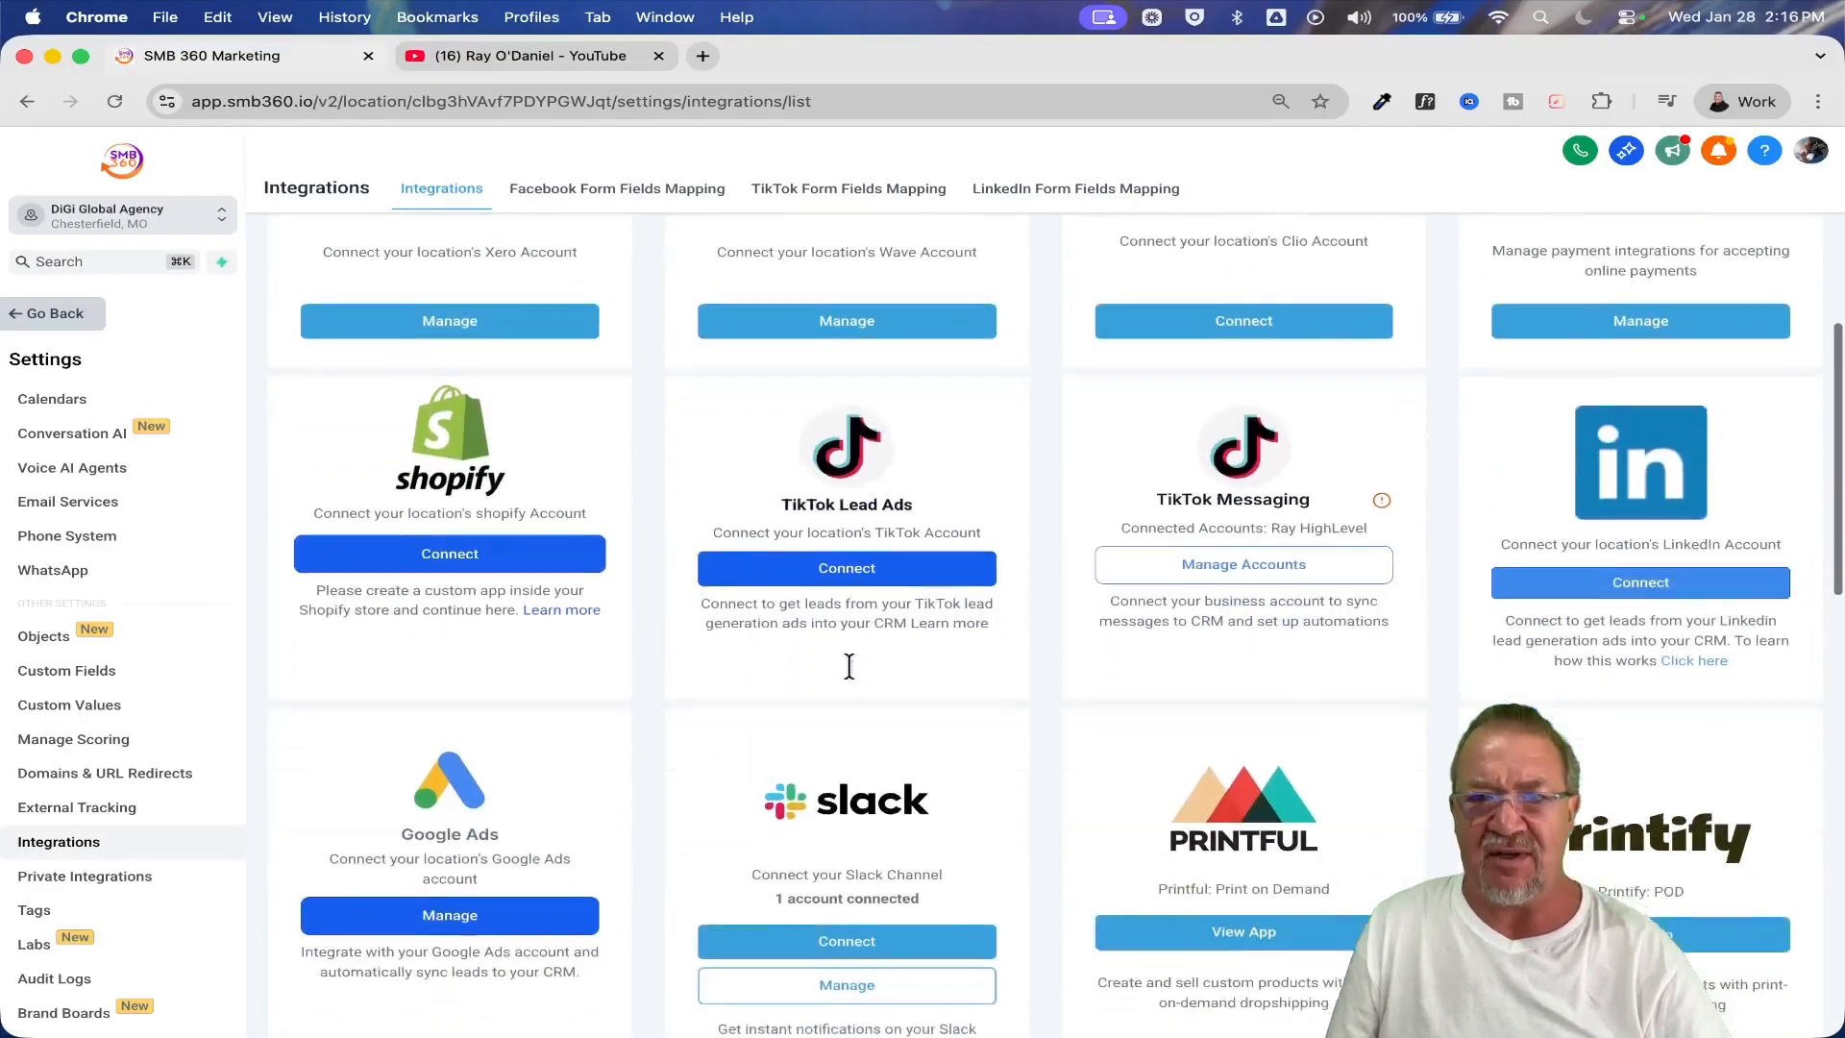
scroll(849, 677, "down", 8)
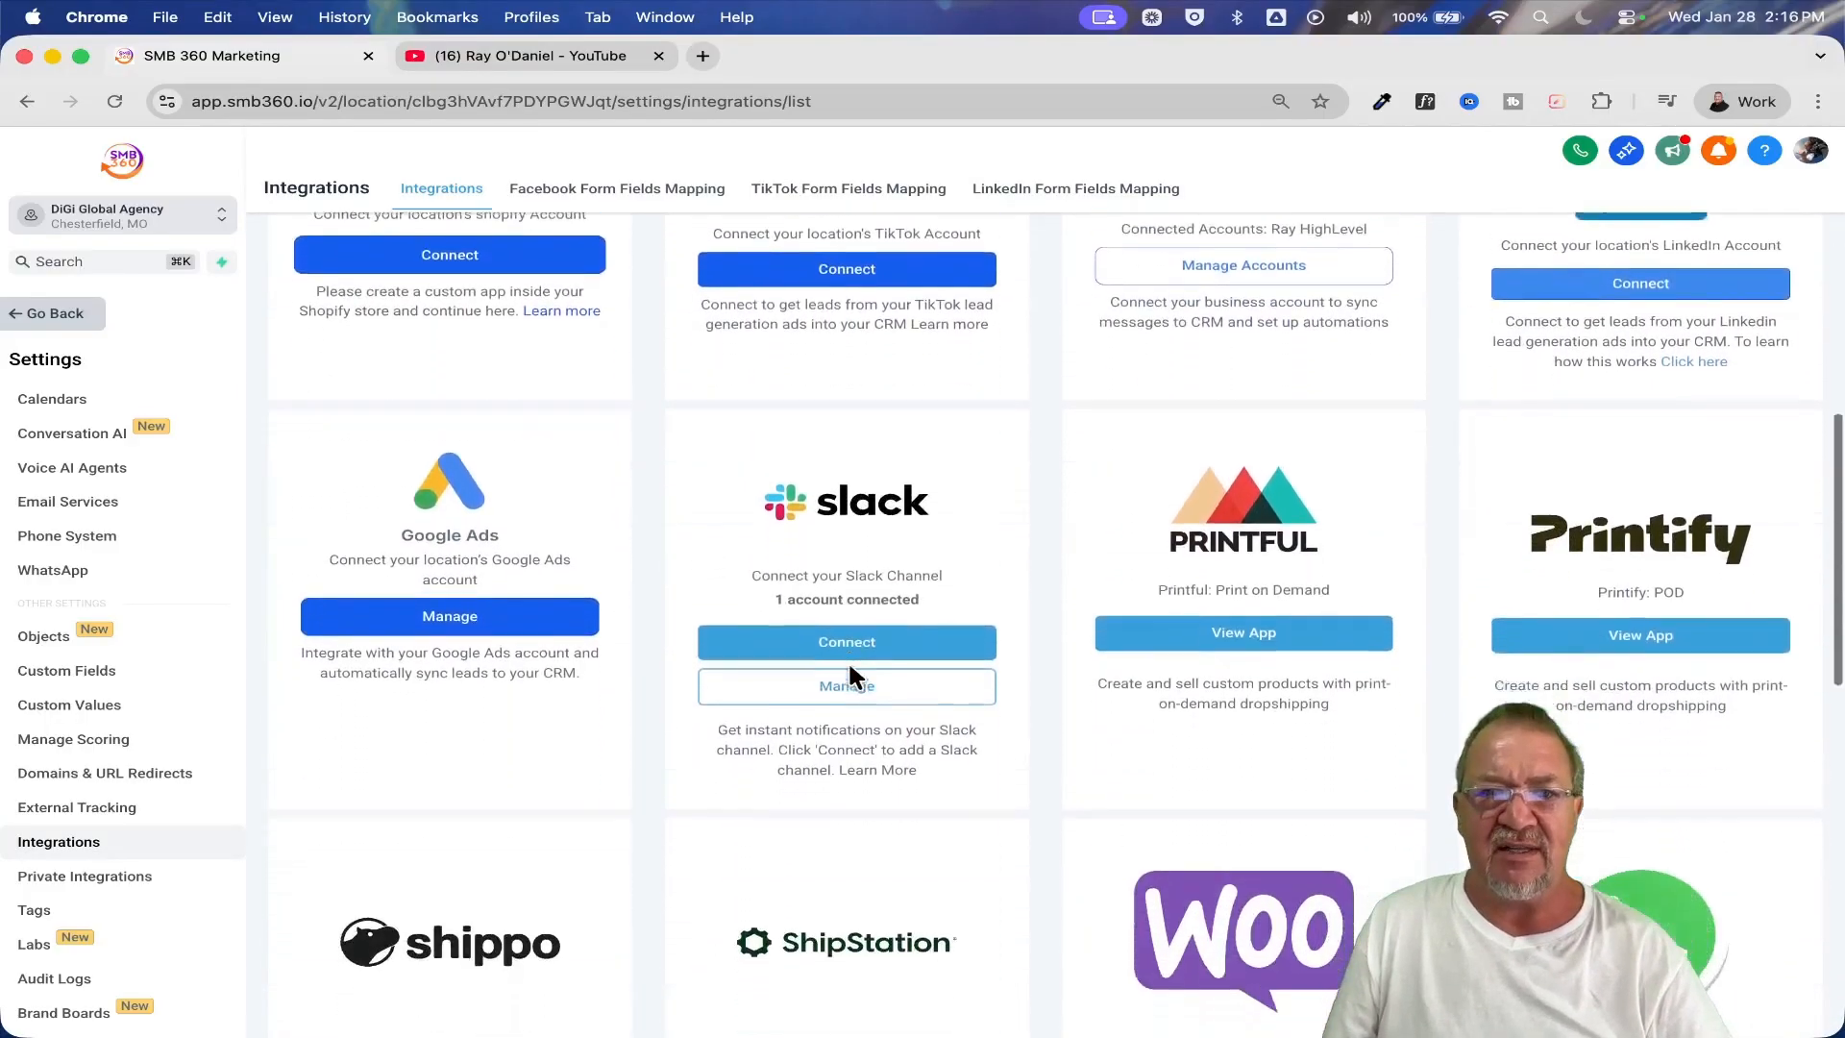
scroll(849, 675, "down", 8)
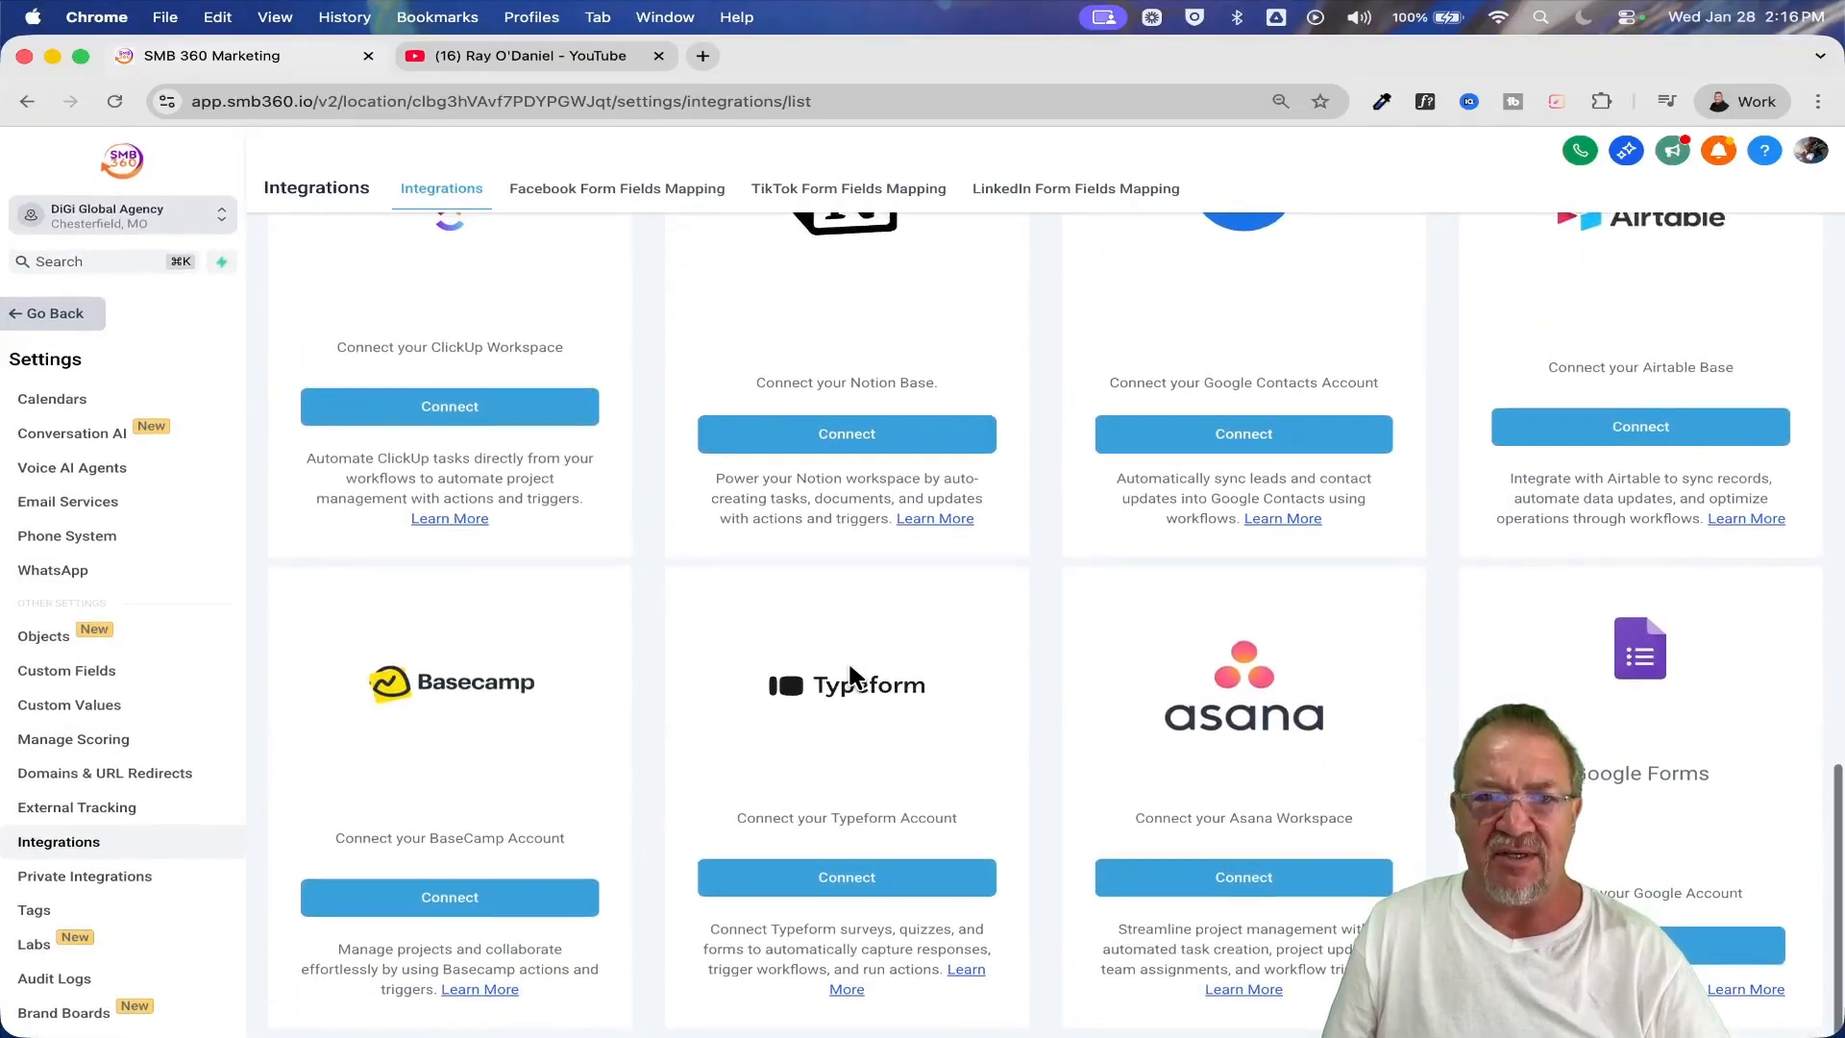
scroll(847, 659, "up", 10)
scroll(849, 666, "up", 10)
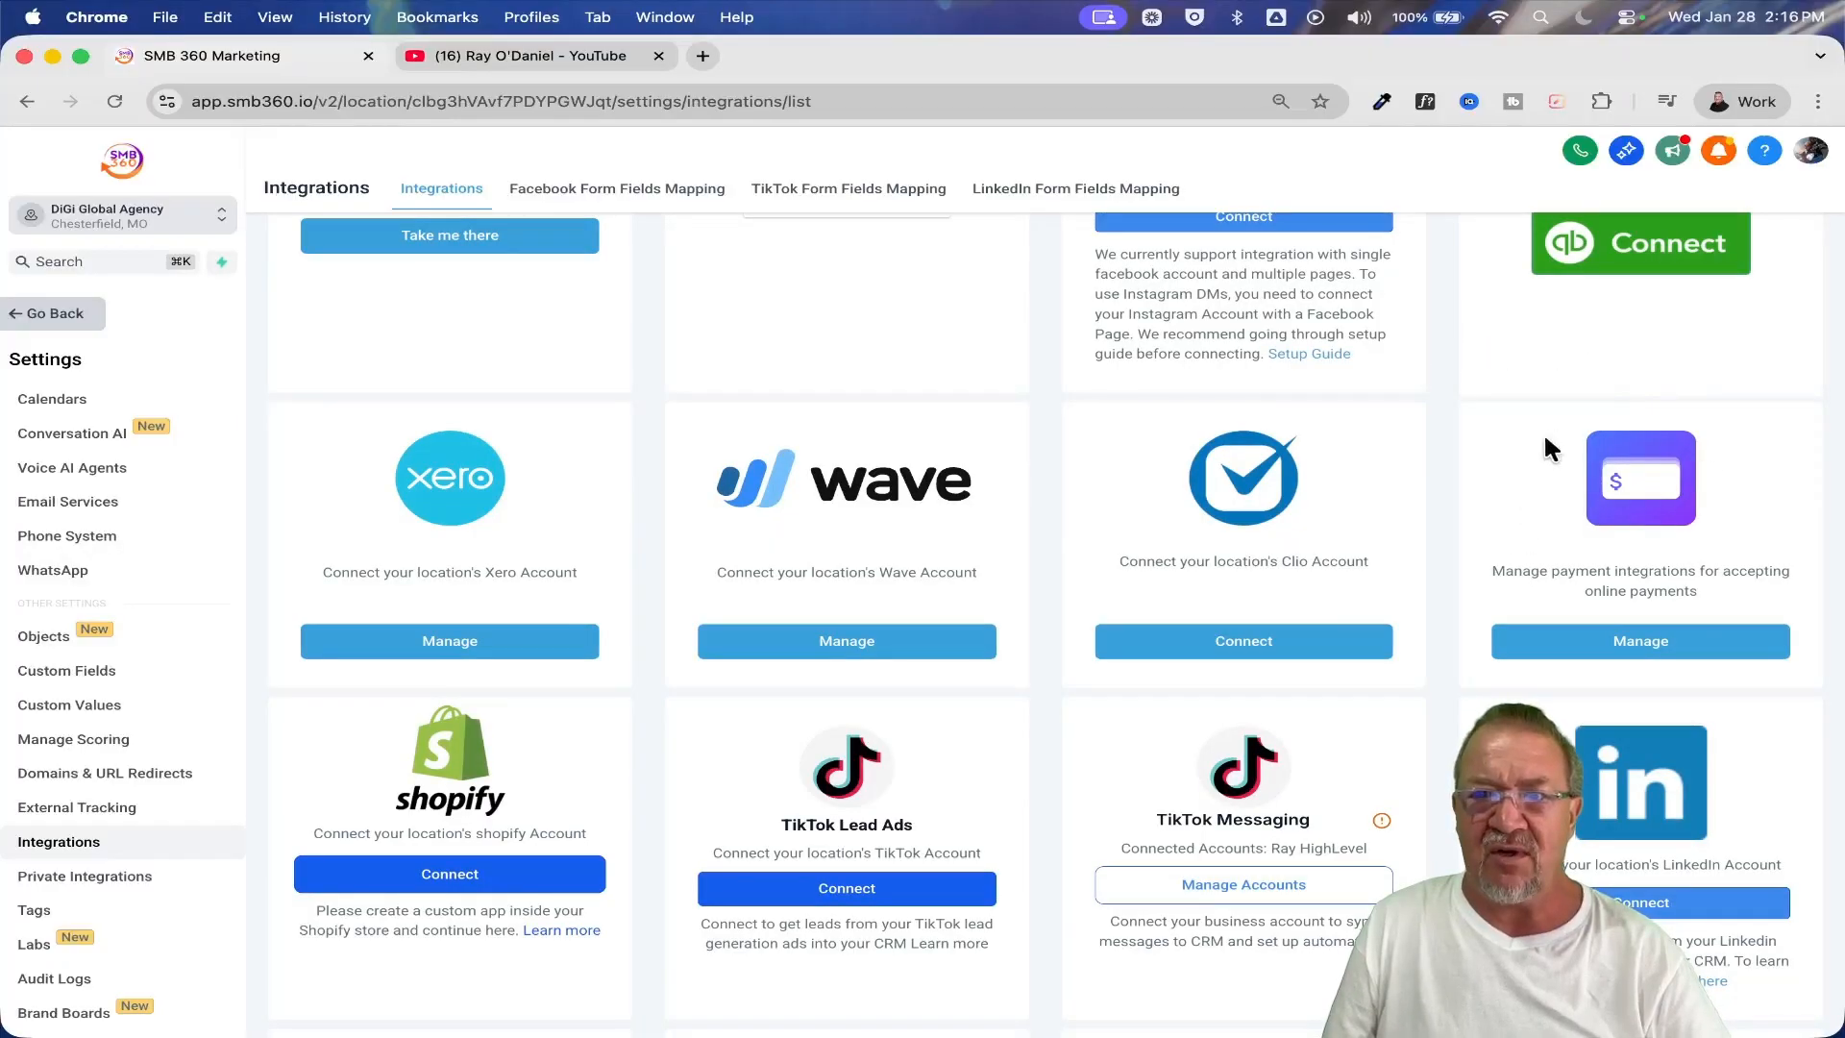
scroll(1634, 562, "up", 3)
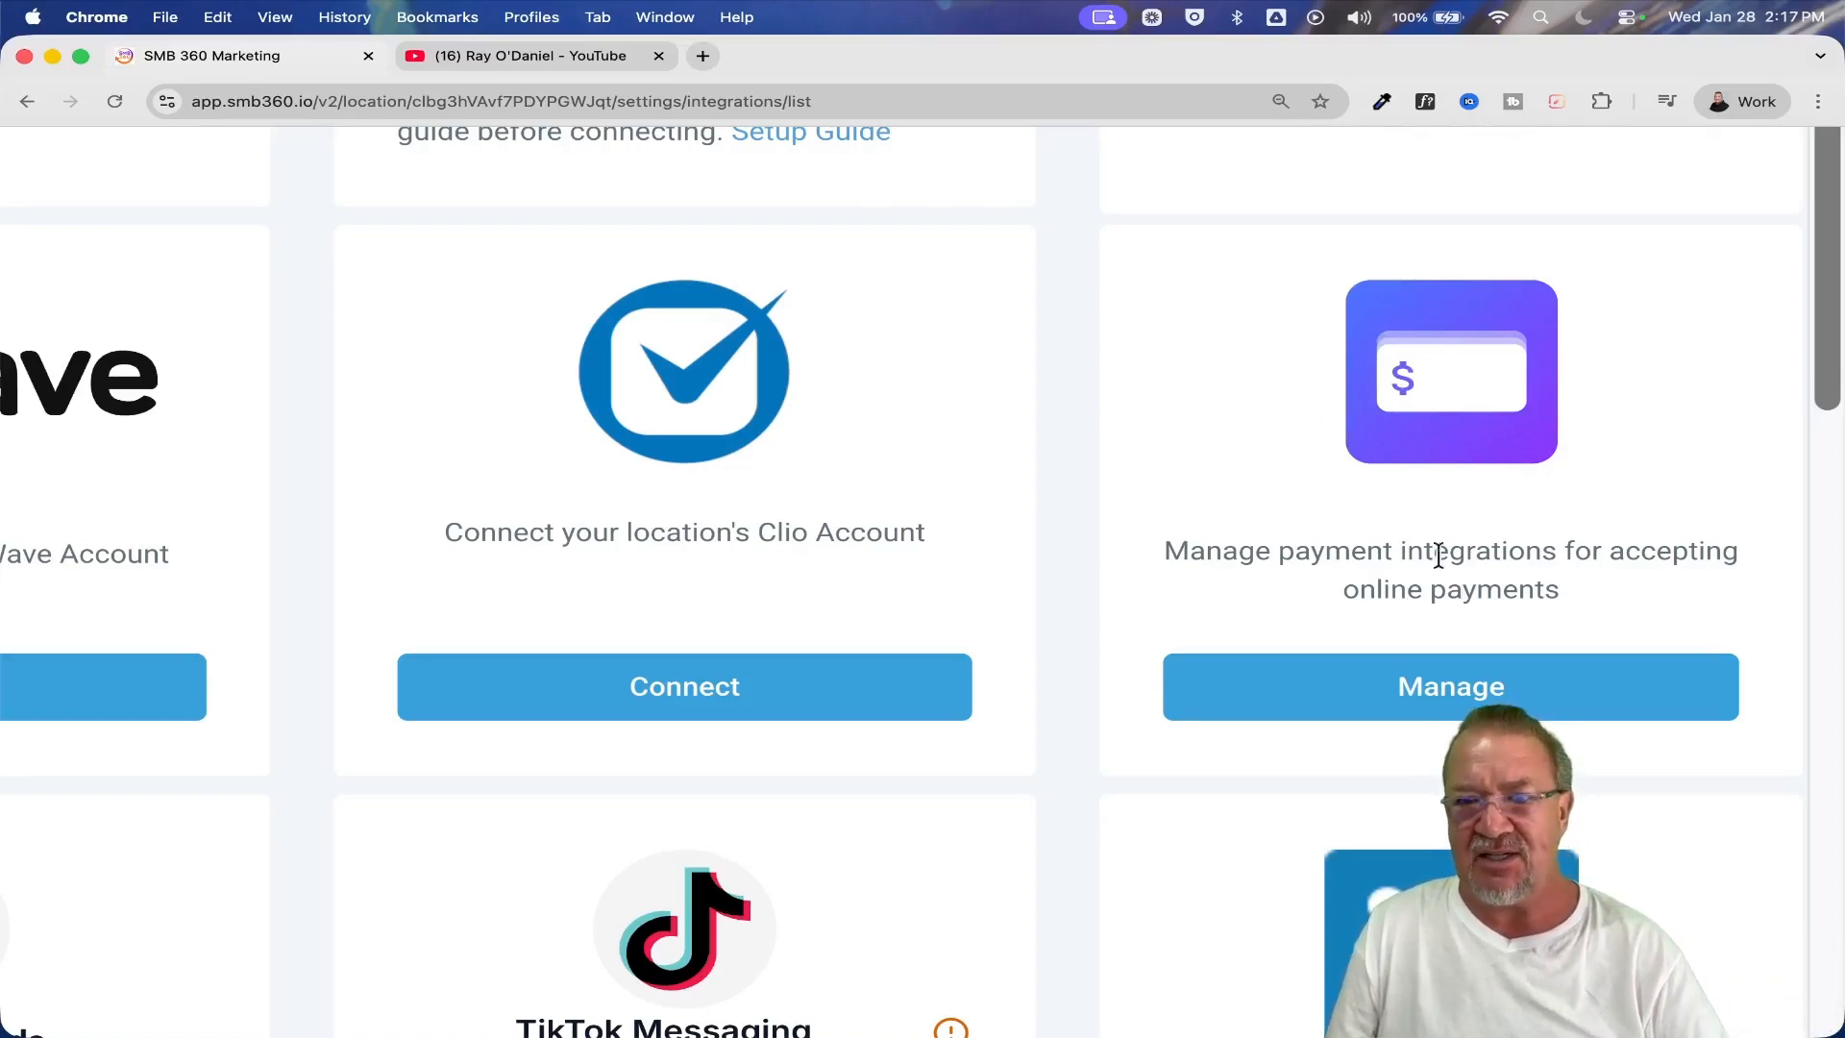
Open the payment integrations management page and review the default, connected and additional payment providers
left_click(1438, 684)
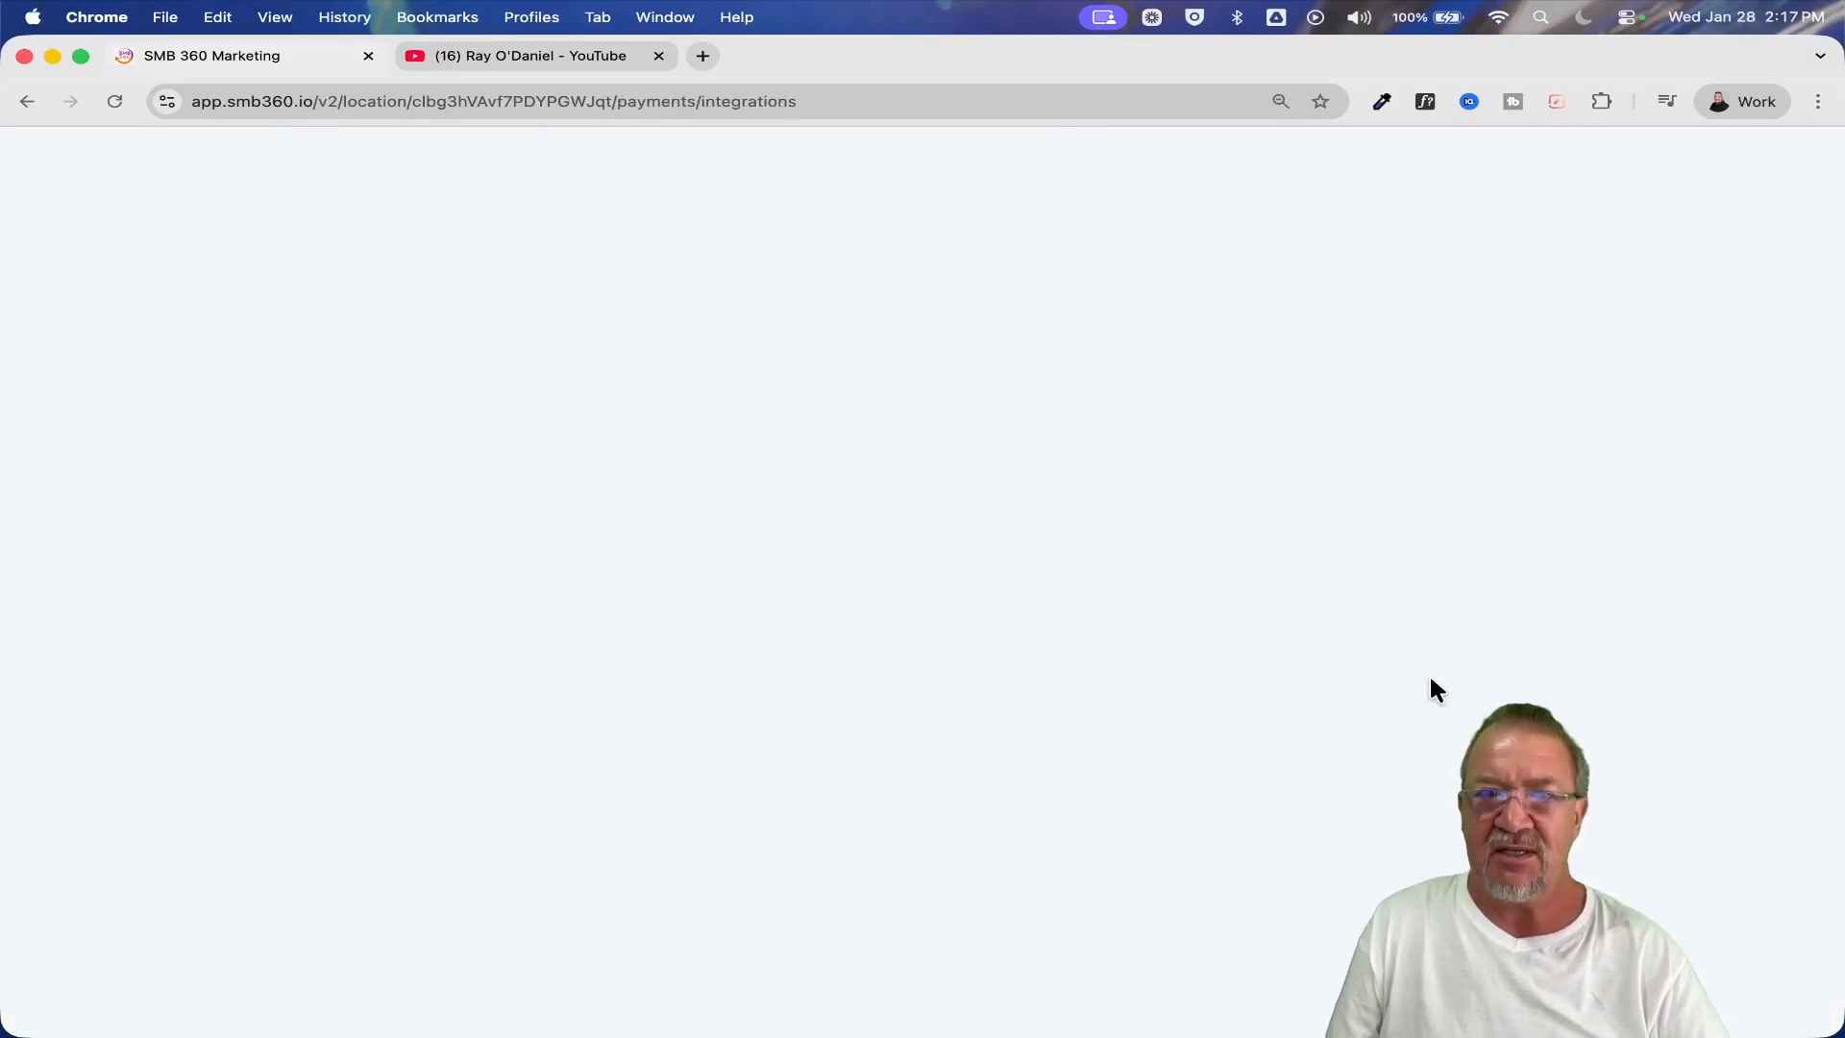
scroll(881, 605, "down", 5)
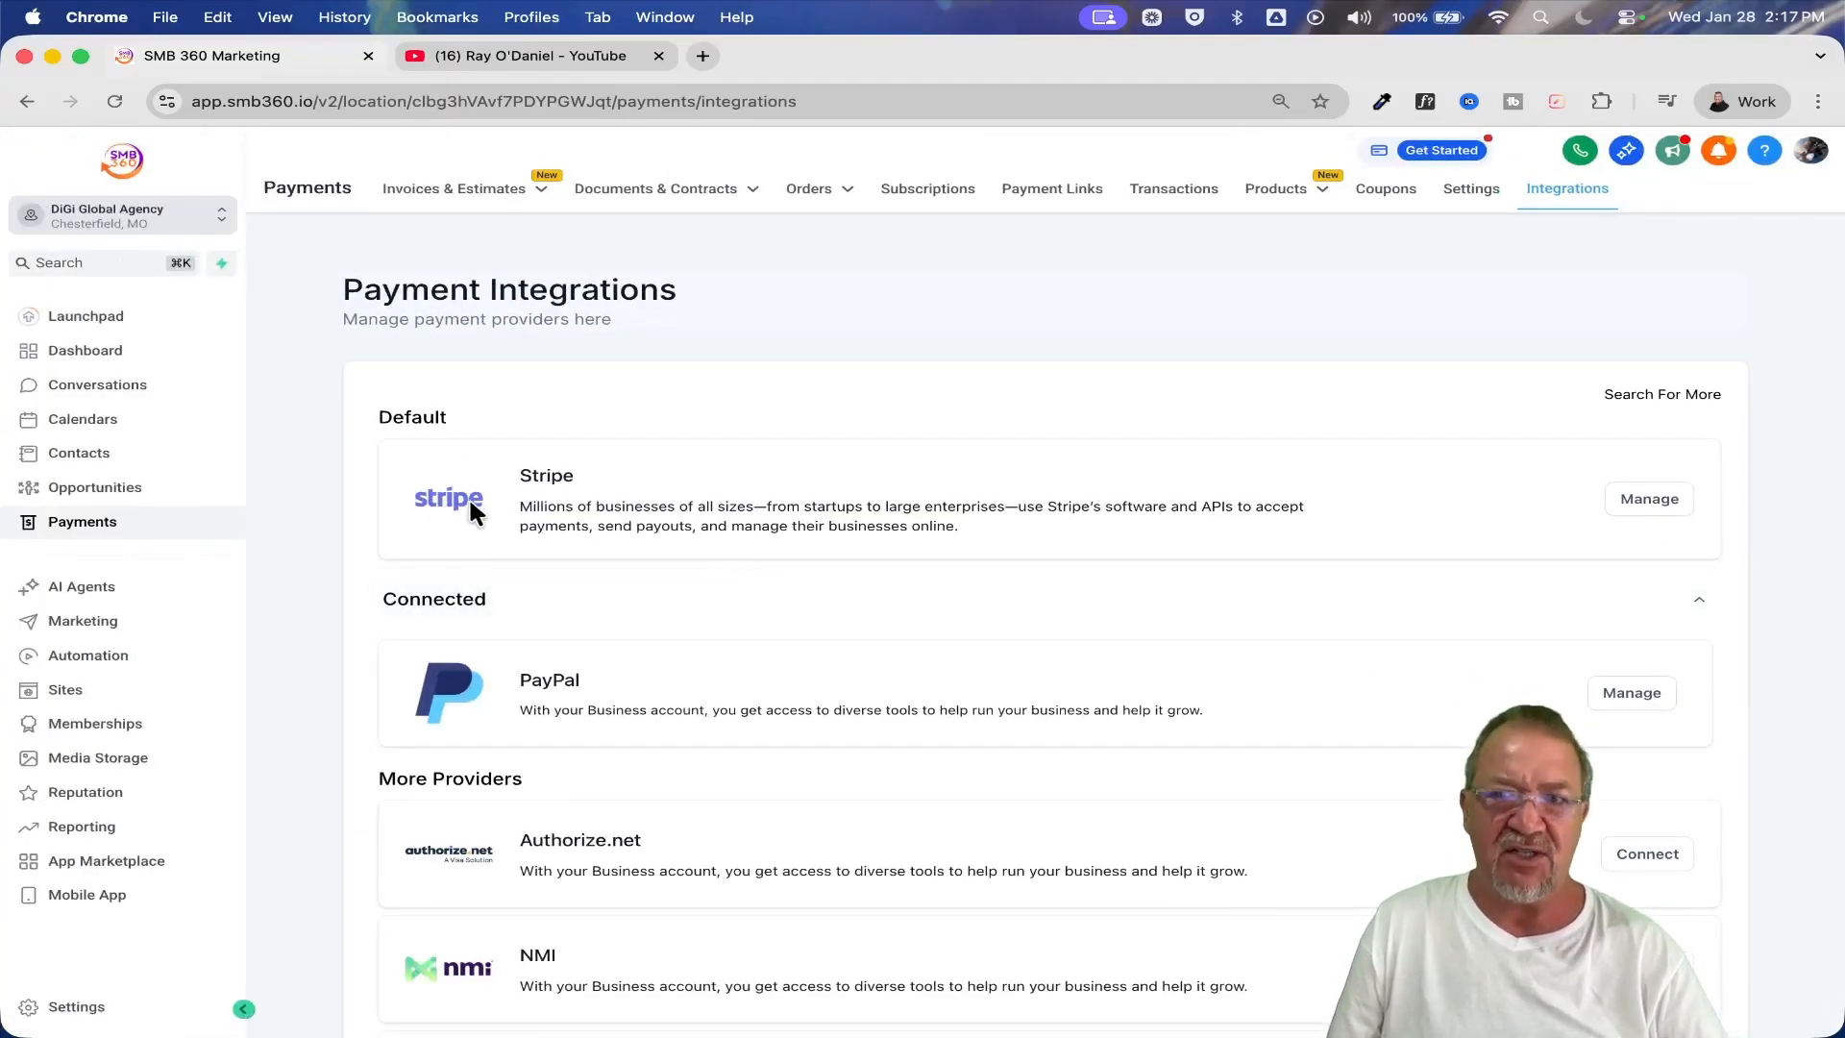
scroll(470, 498, "down", 3)
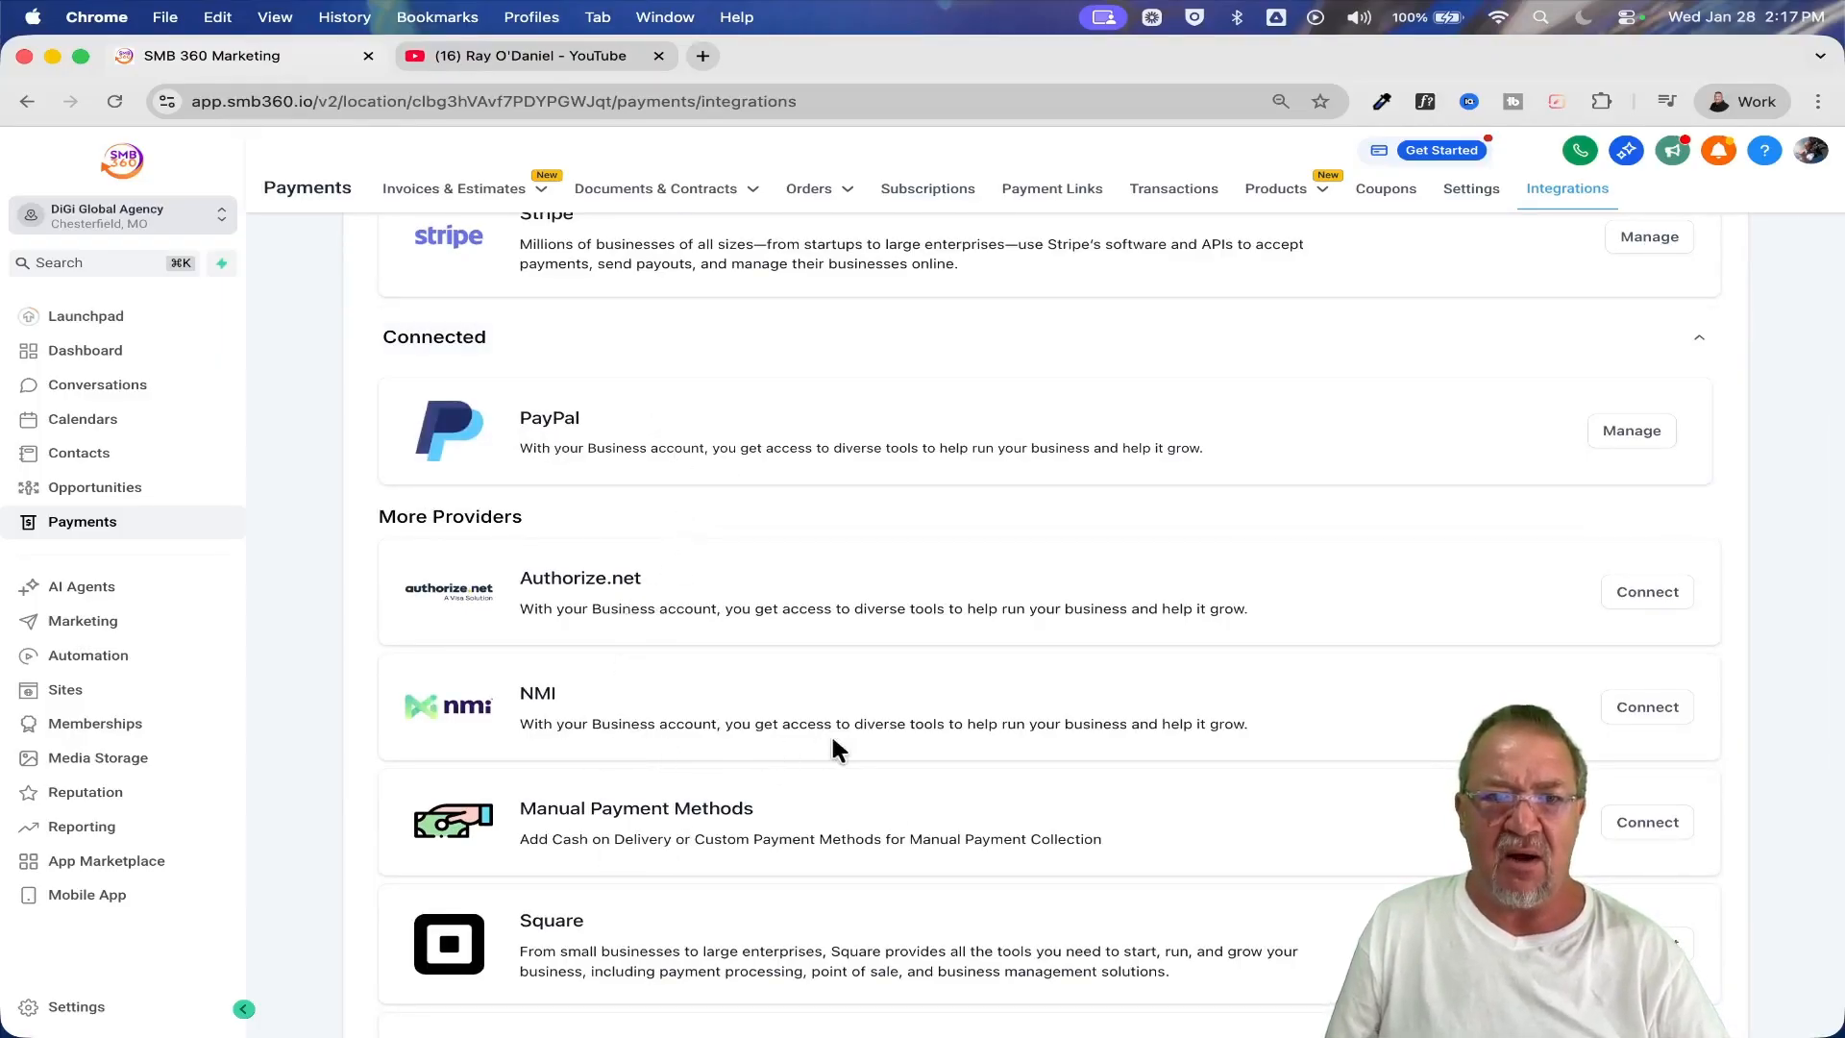
scroll(849, 892, "down", 3)
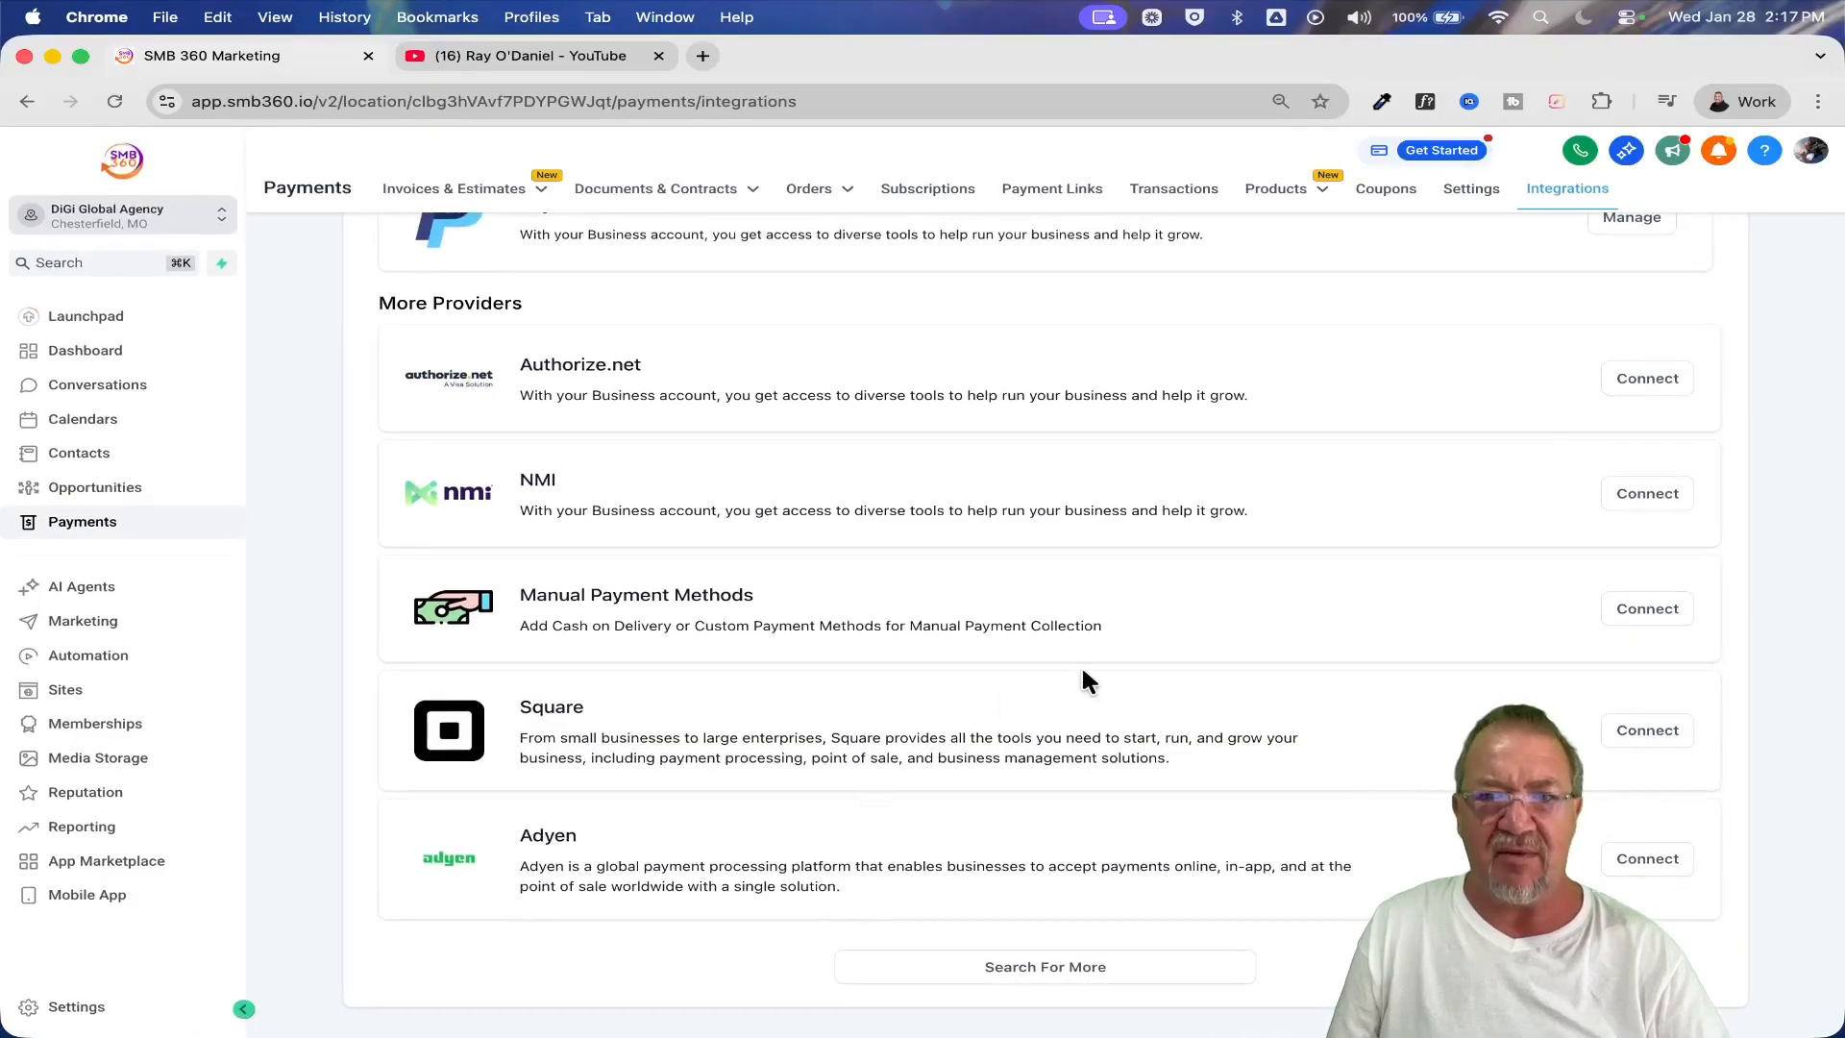
scroll(1084, 673, "up", 3)
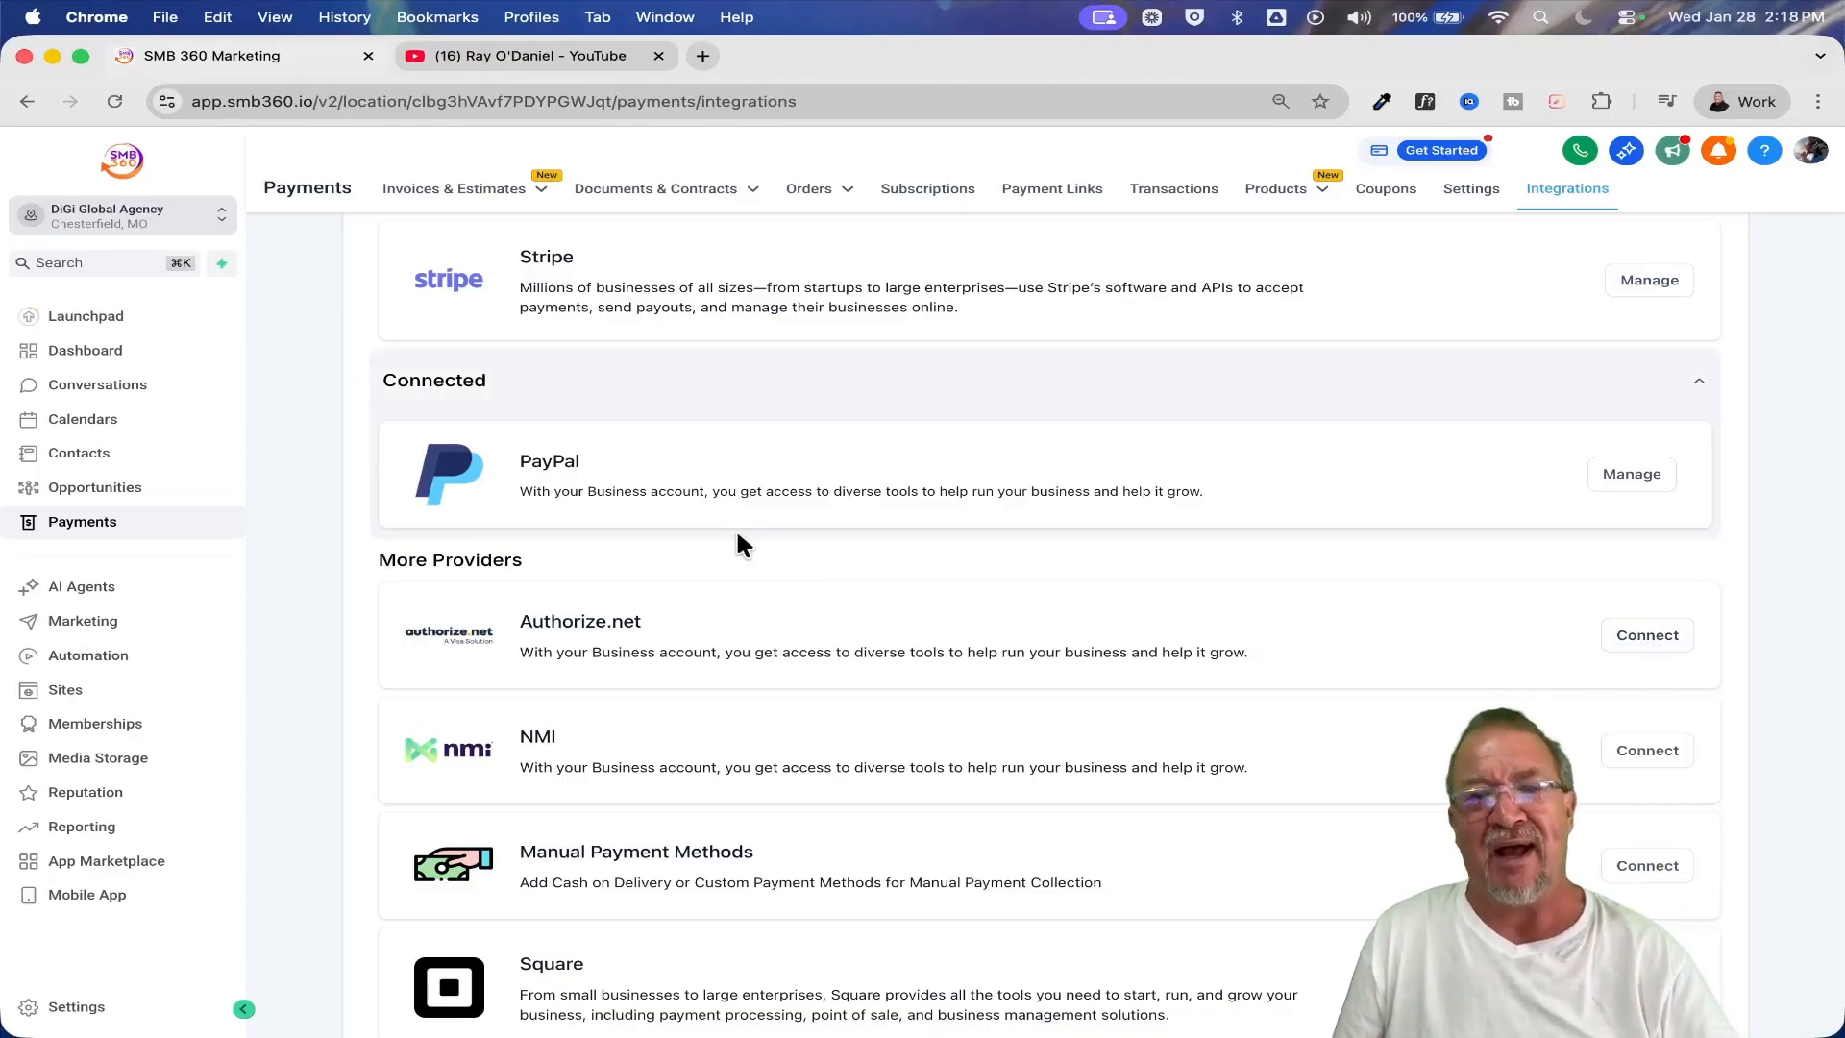
scroll(769, 551, "up", 3)
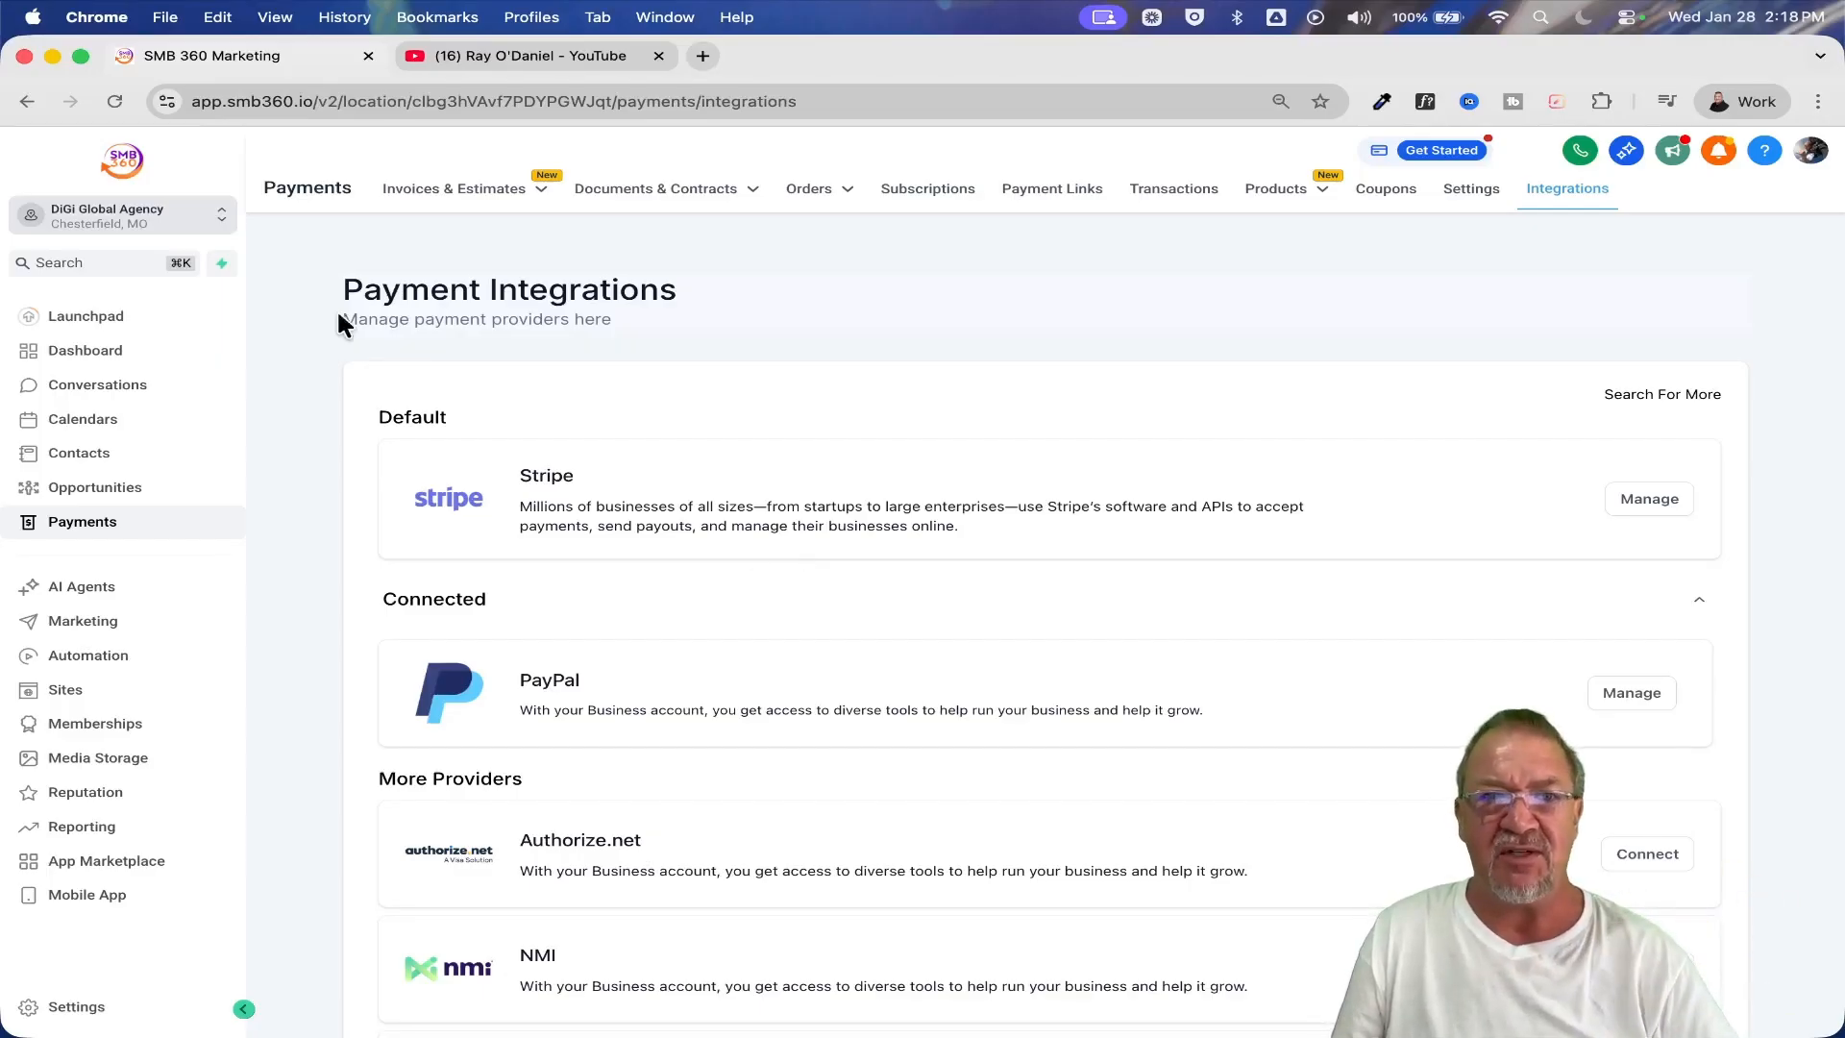
Return to the agency view and open the SaaS Configurator to review its plans and pricing
left_click(222, 217)
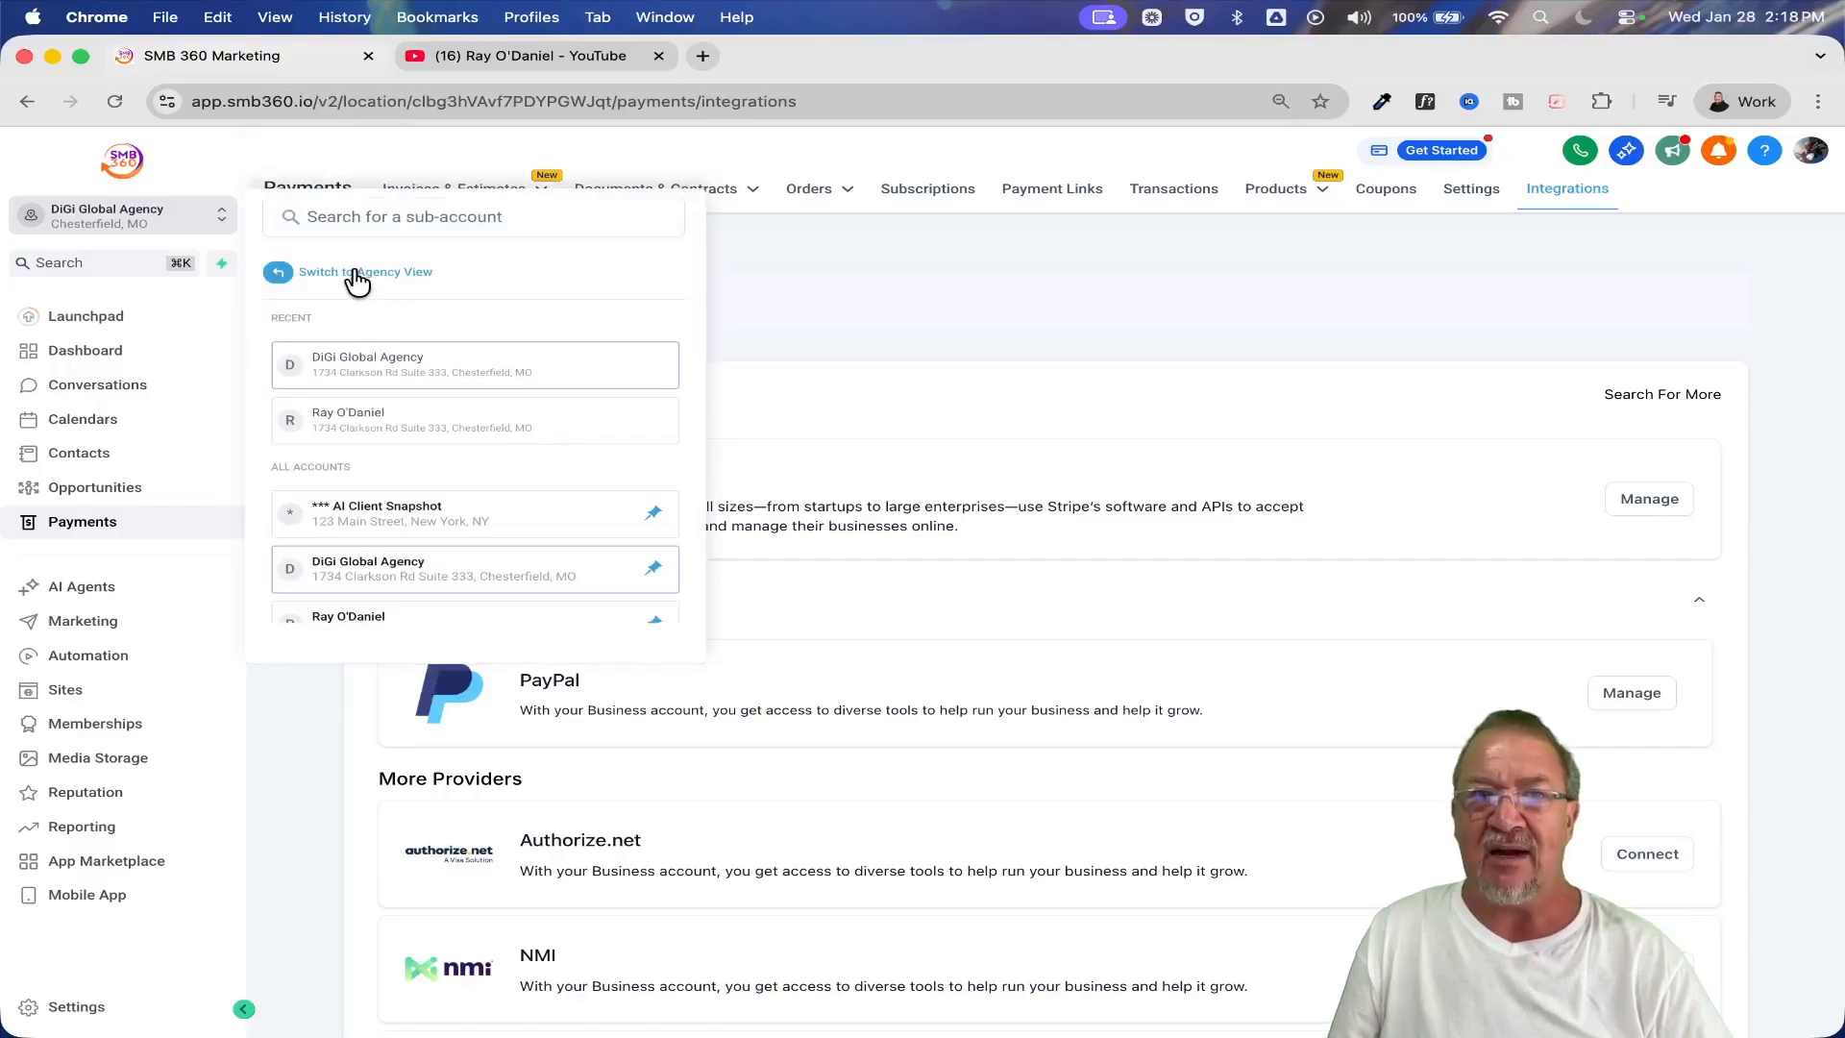
left_click(298, 273)
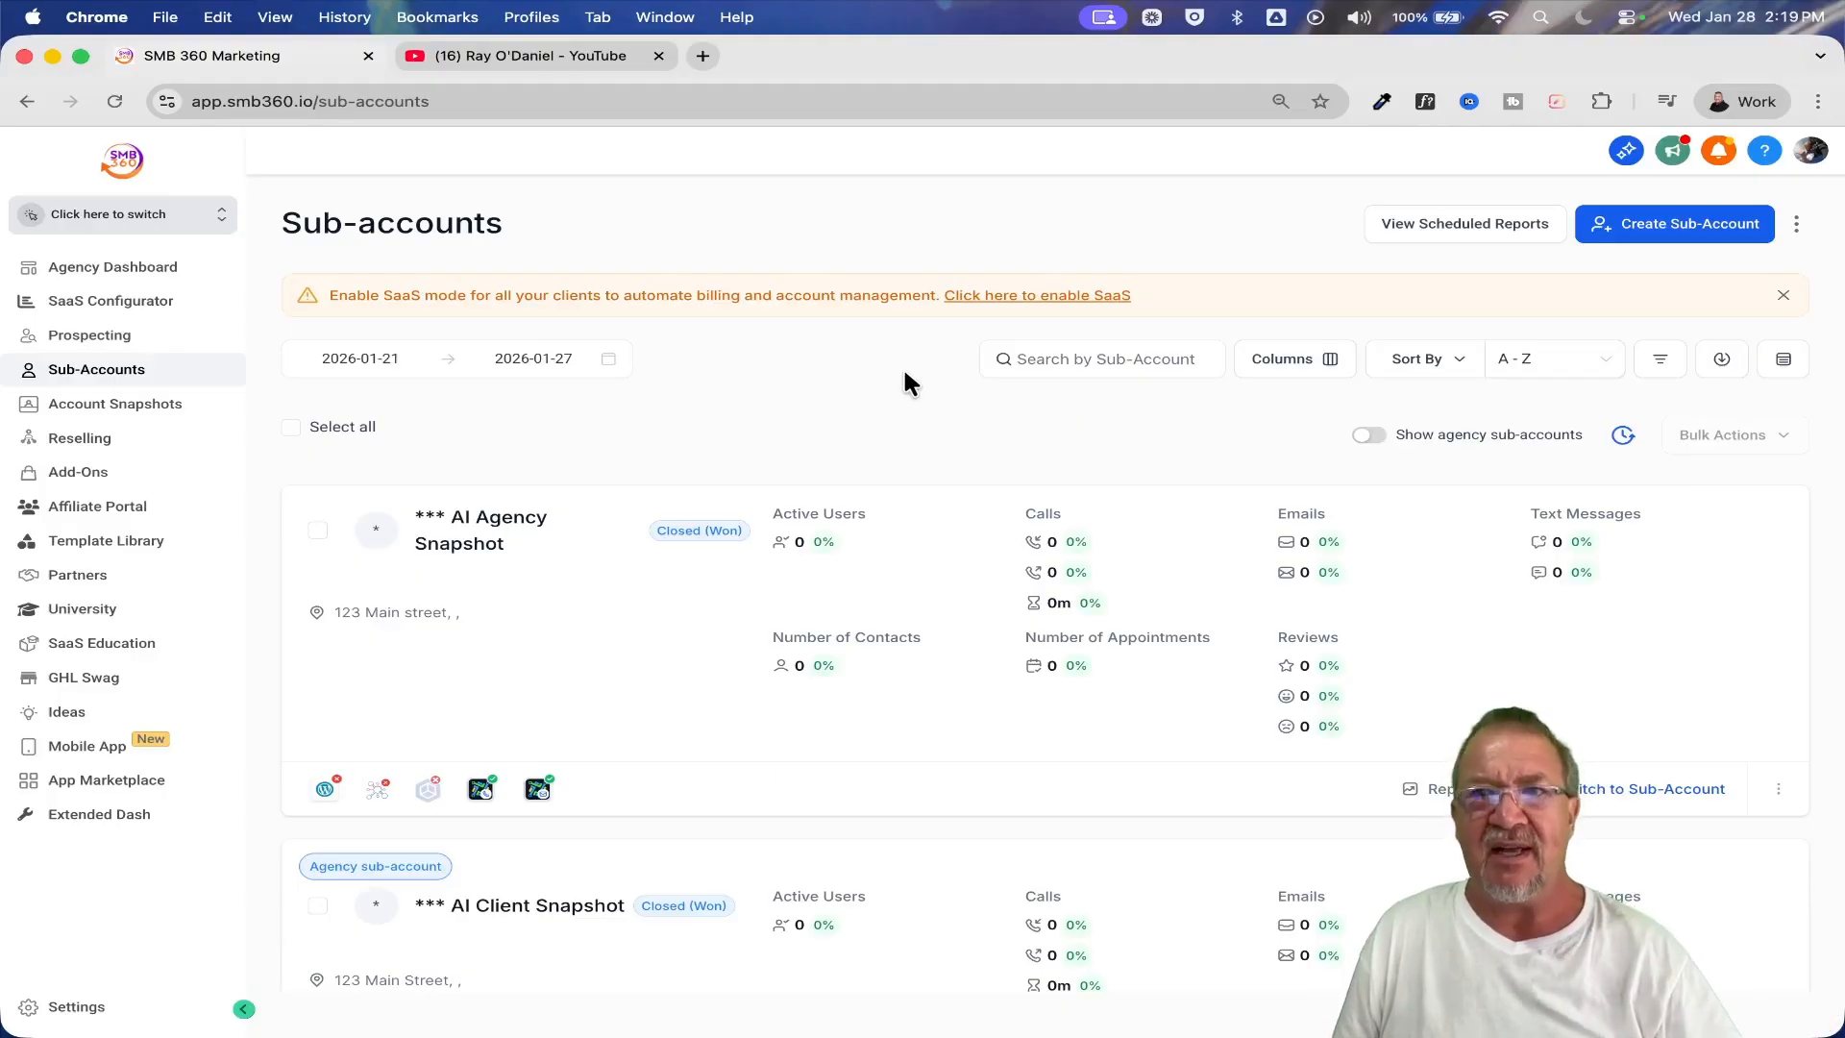
left_click(63, 301)
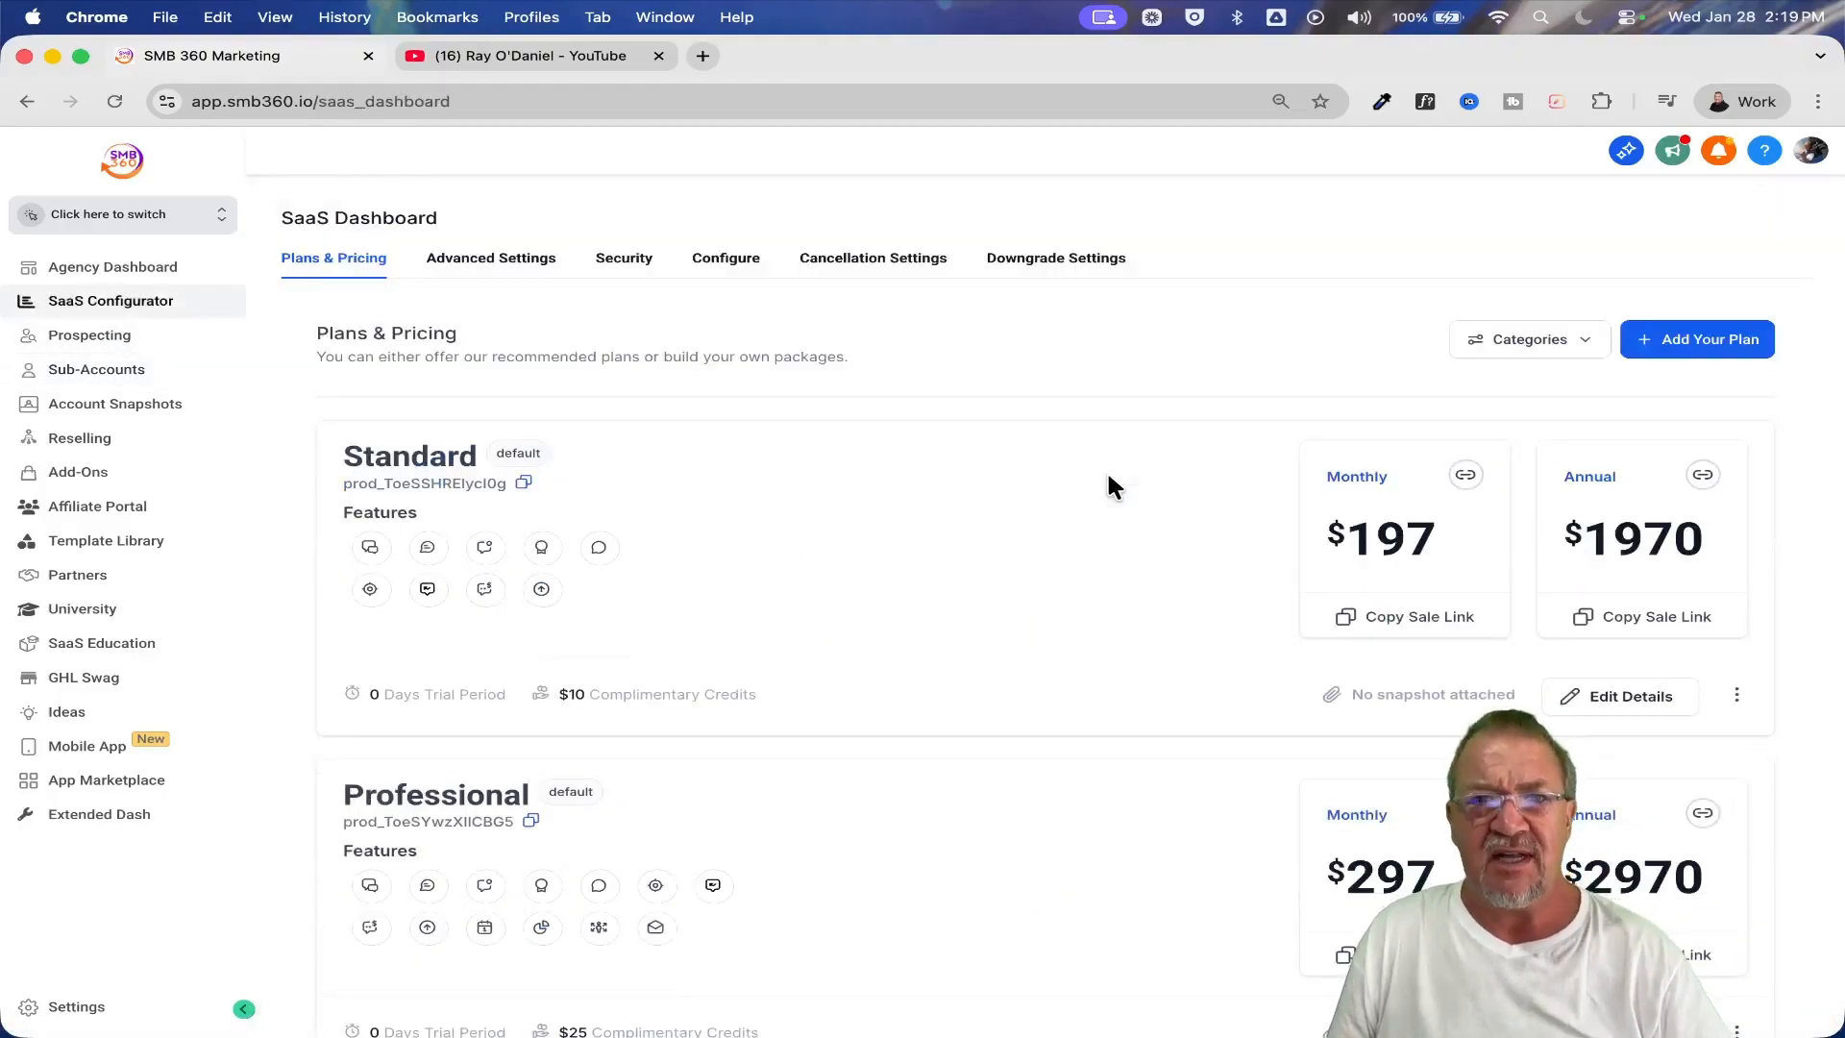
scroll(1043, 492, "down", 10)
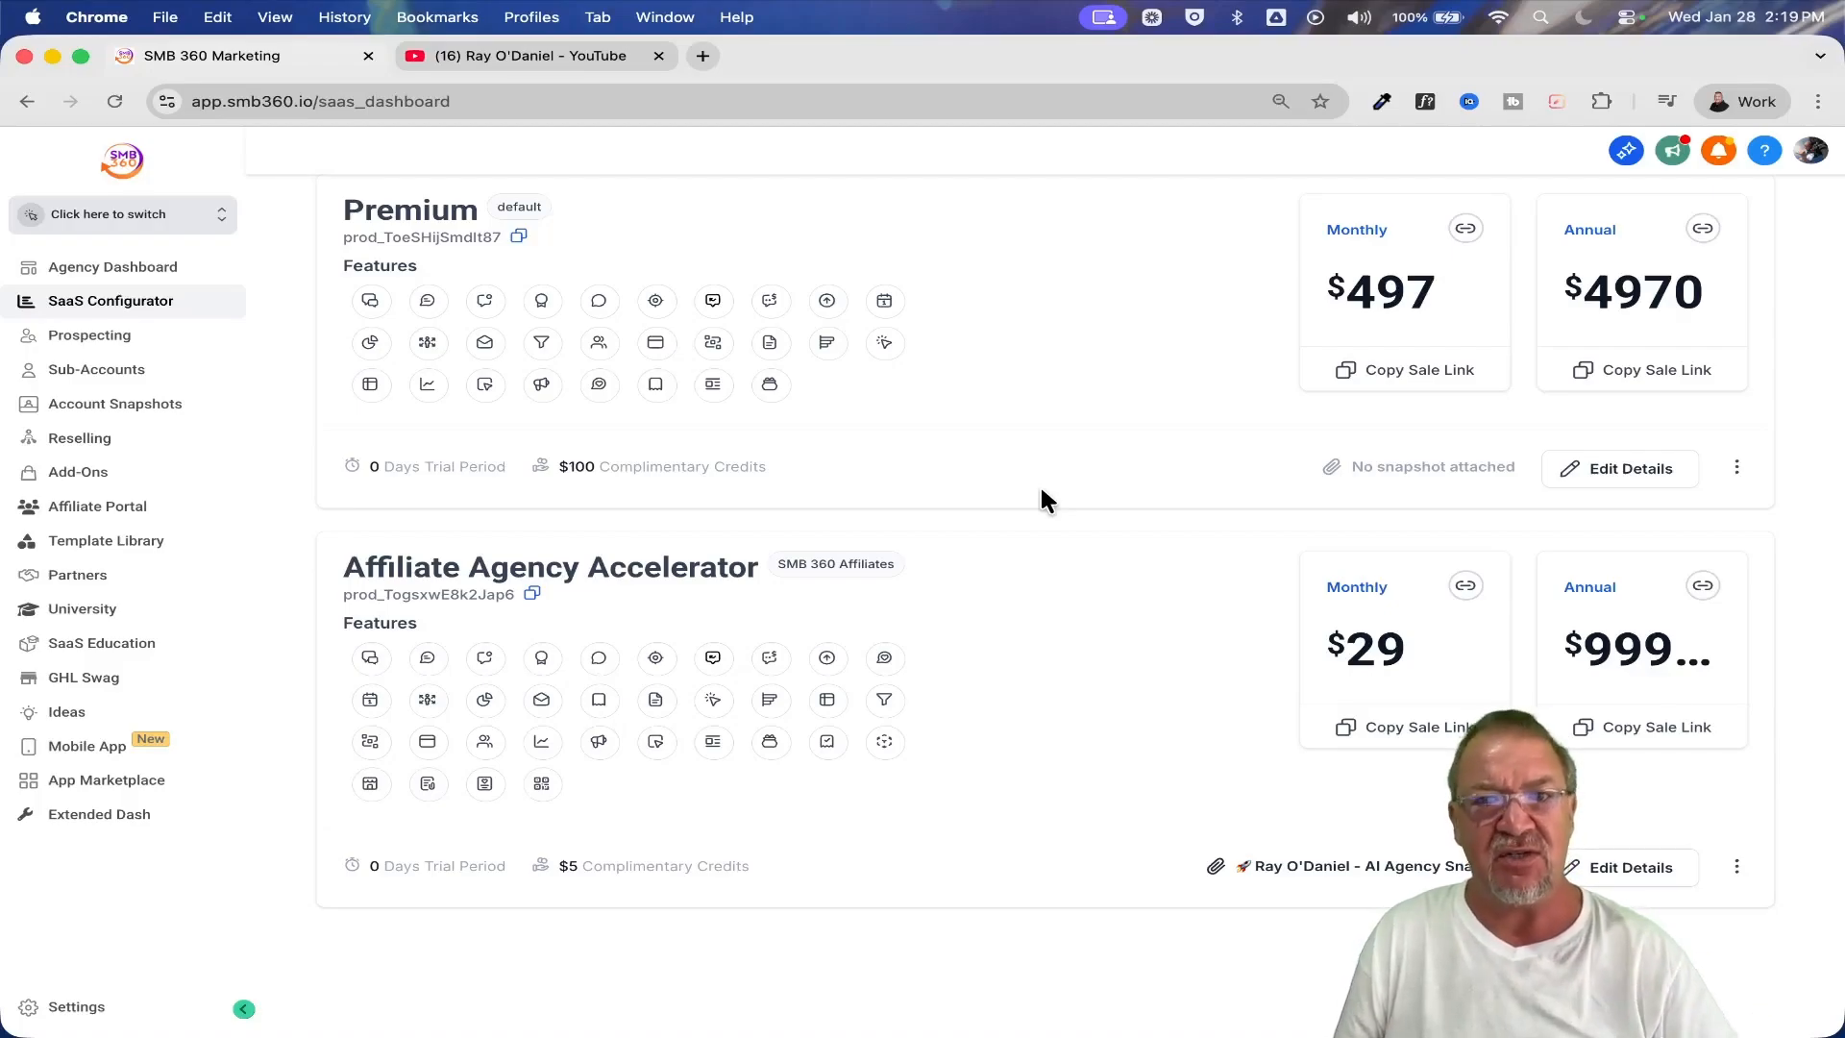
Switch to the YouTube channel page, look over its featured videos, and return to the SMB 360 SaaS dashboard
left_click(555, 54)
scroll(834, 492, "down", 10)
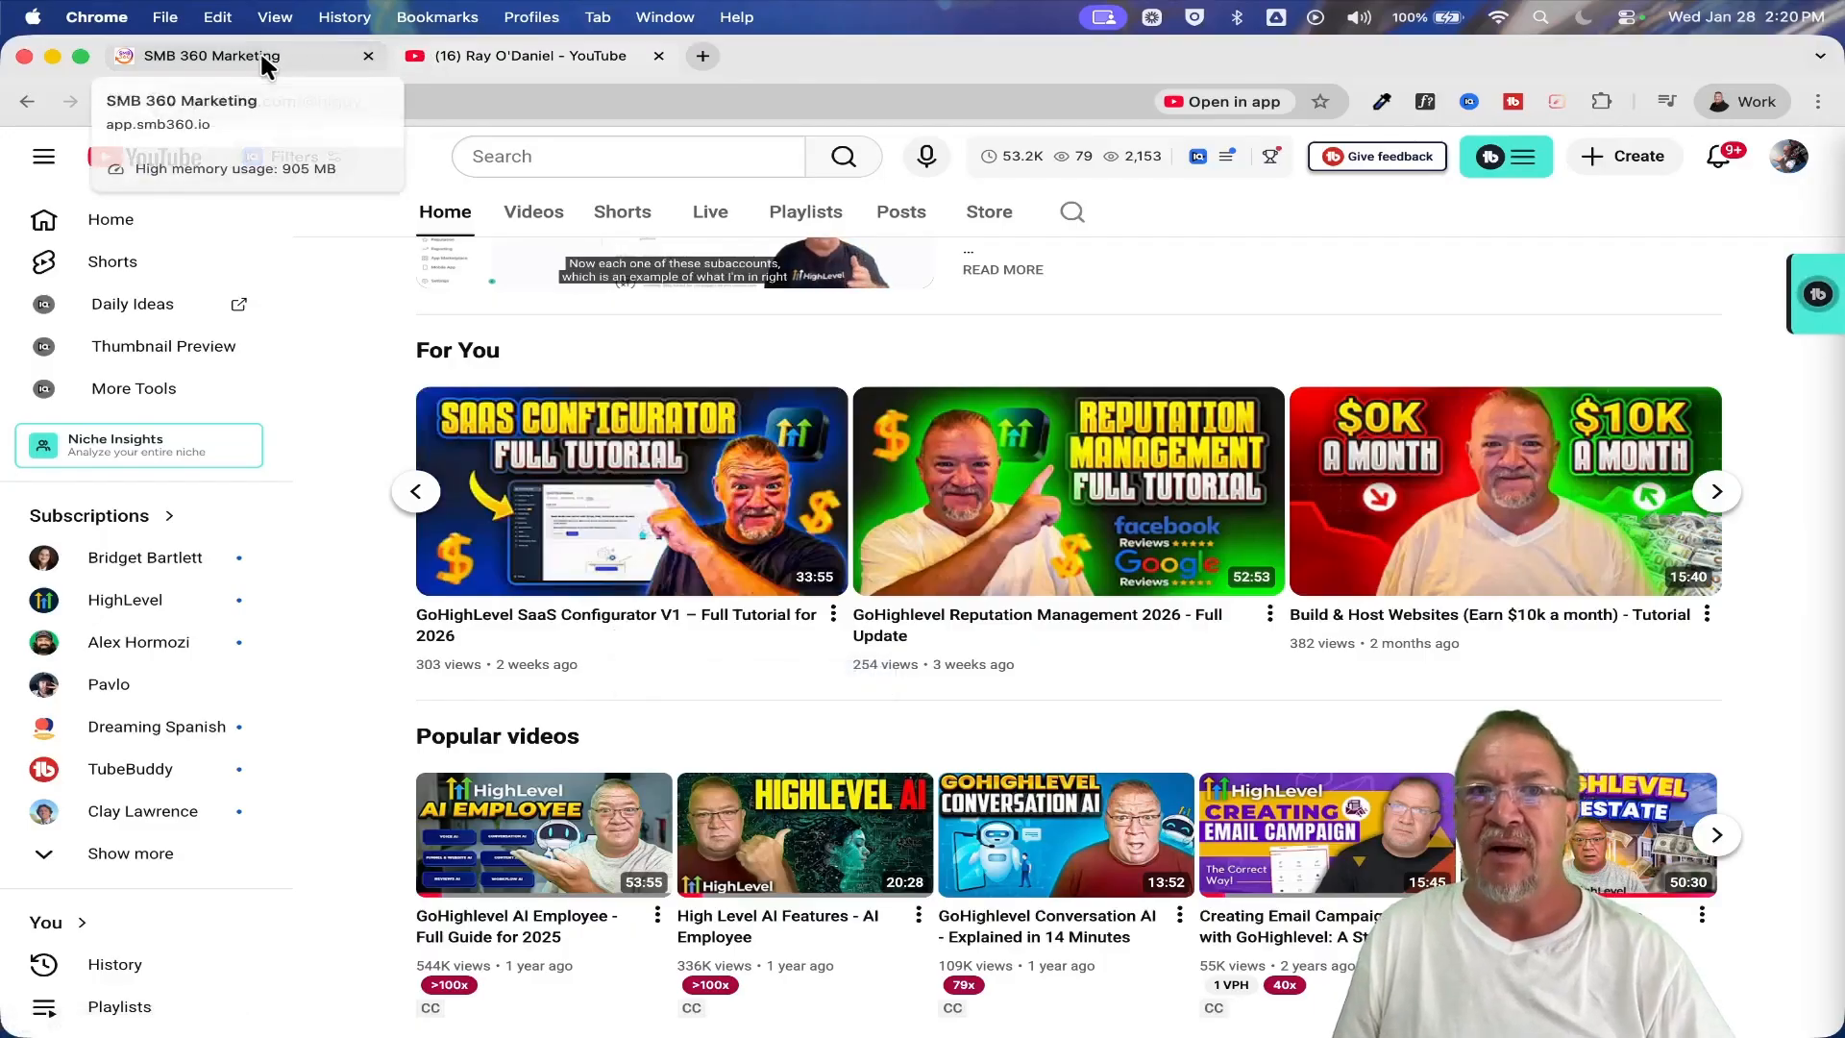
left_click(217, 59)
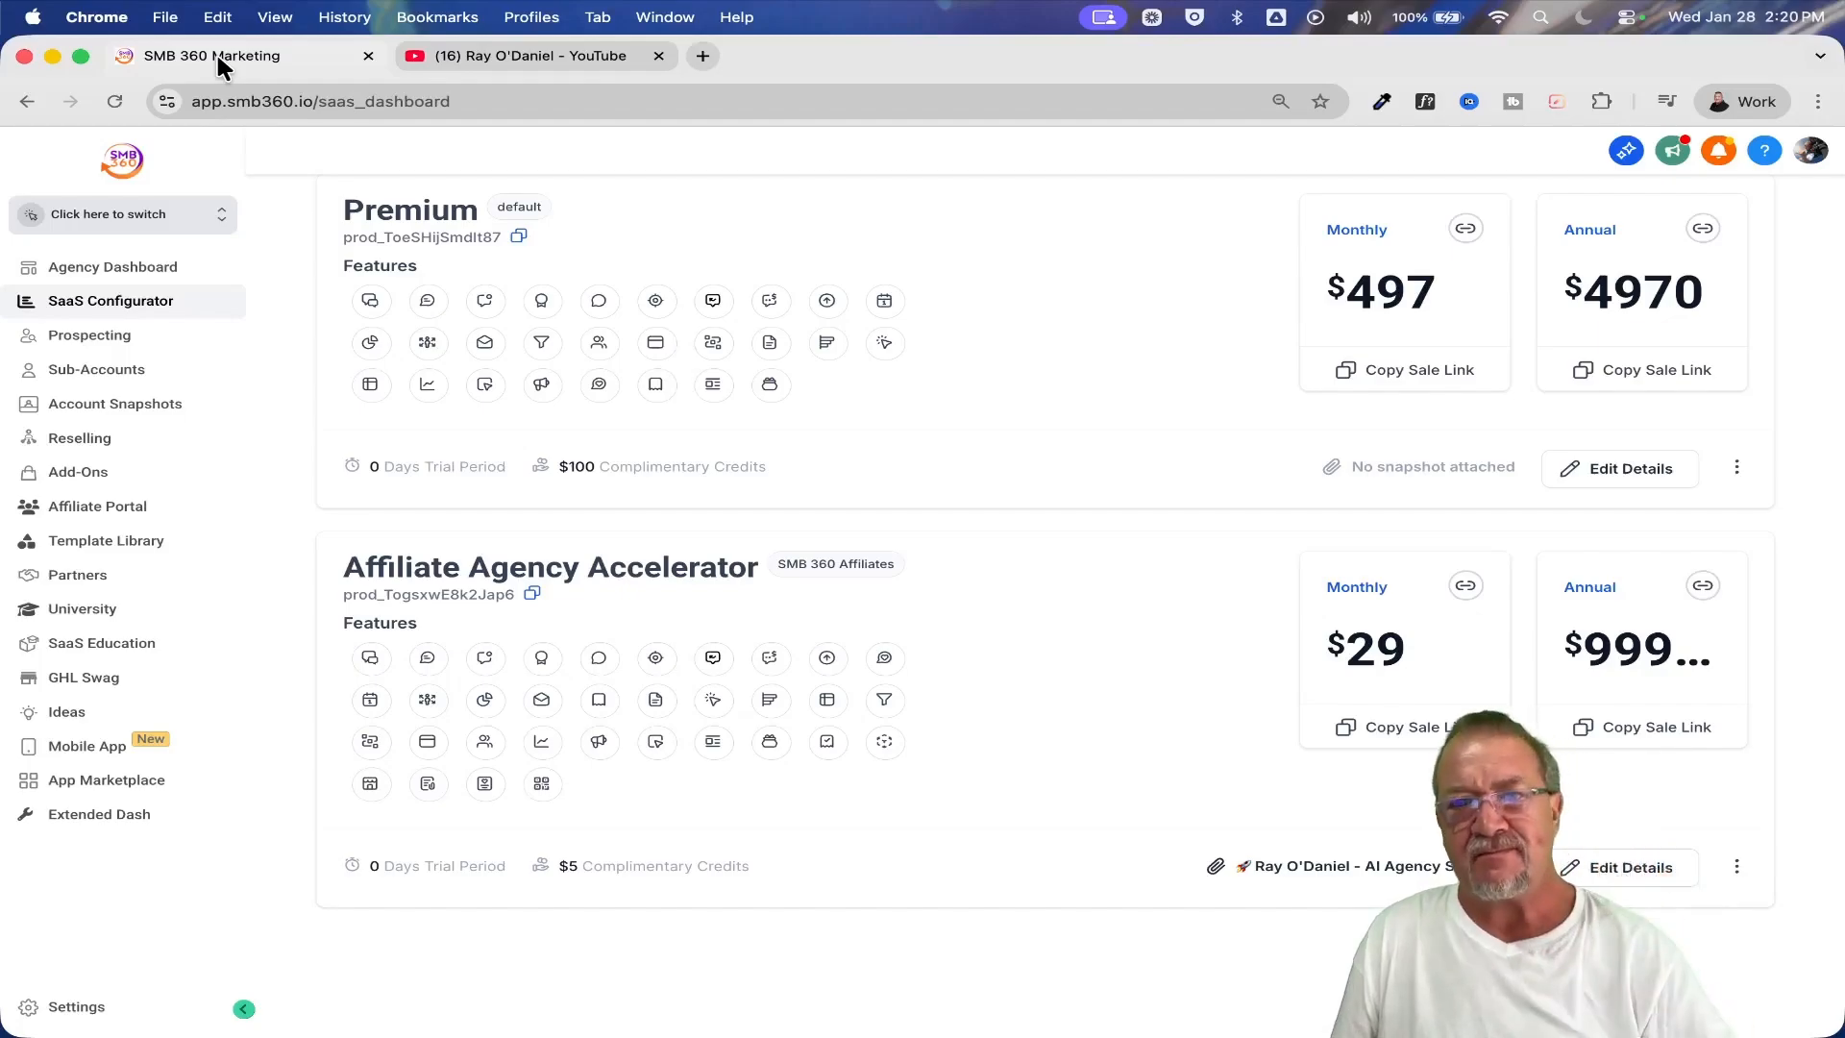
Open the SaaS dashboard's Configure settings and examine the supported payment providers and the sub-account list
scroll(913, 614, "up", 10)
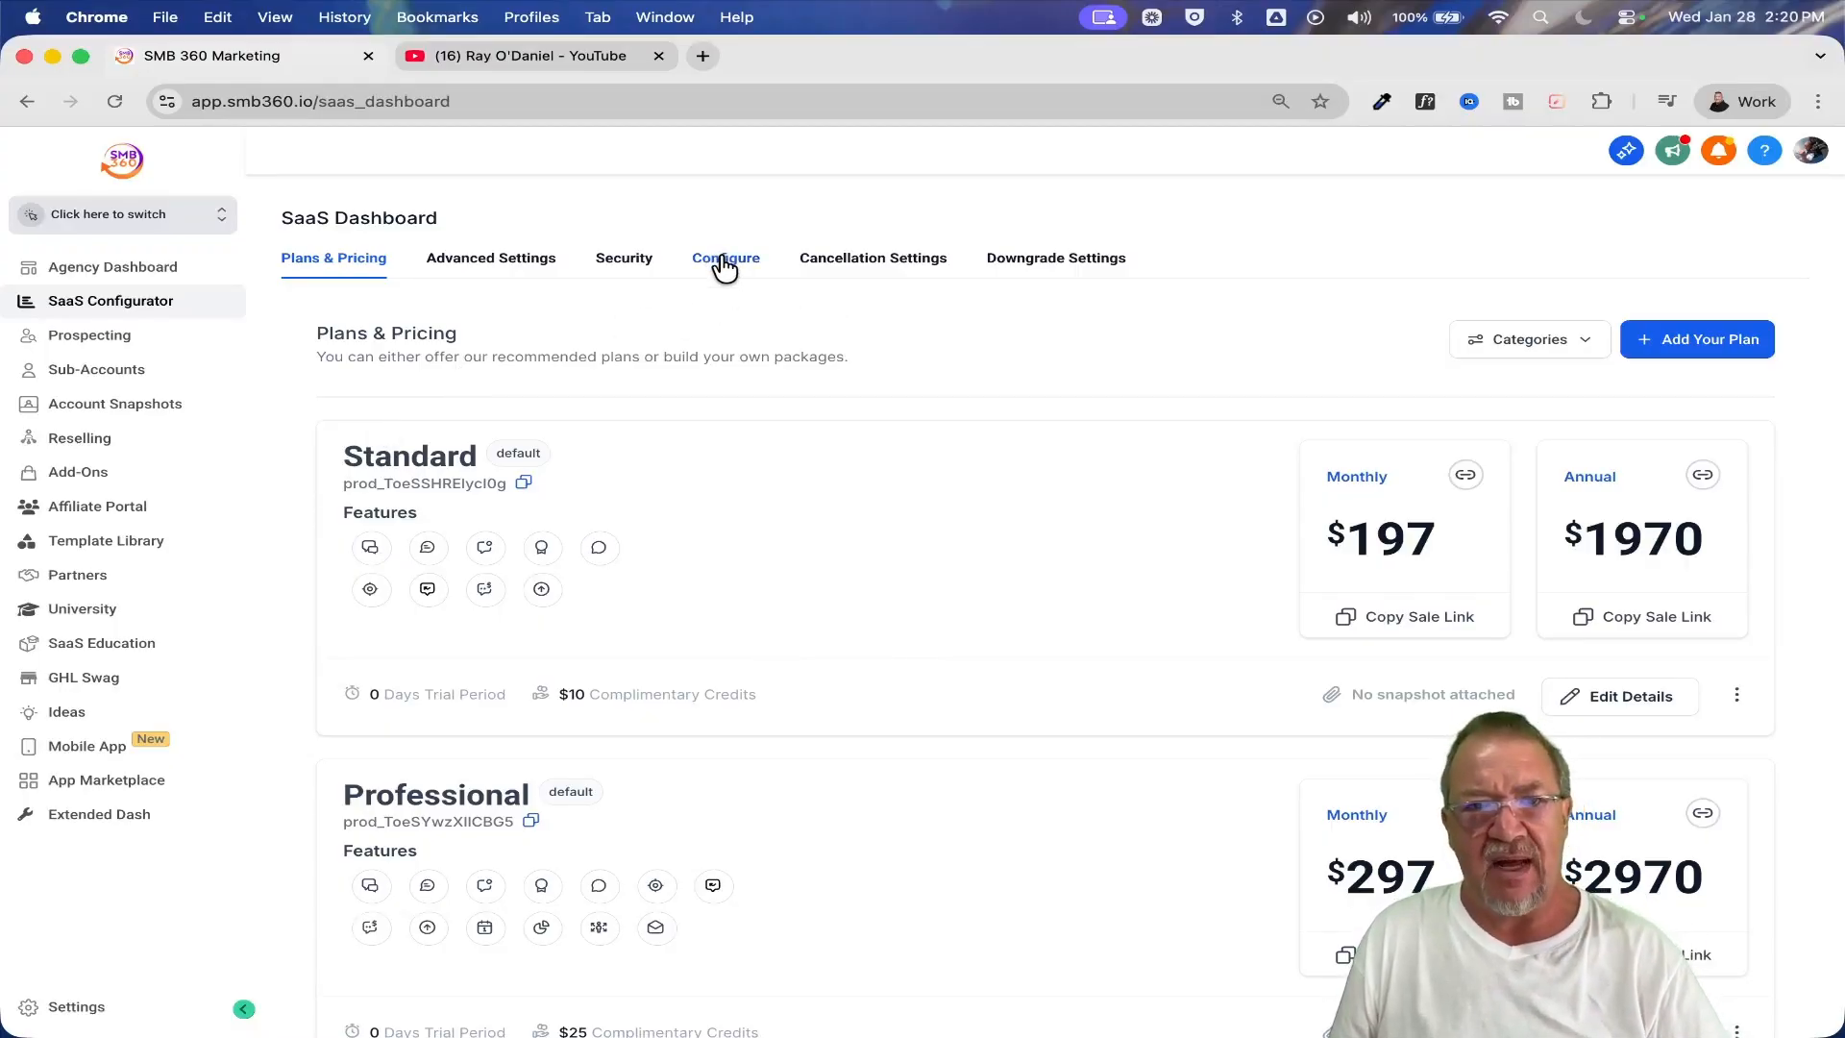
scroll(724, 257, "up", 3)
scroll(723, 267, "up", 3)
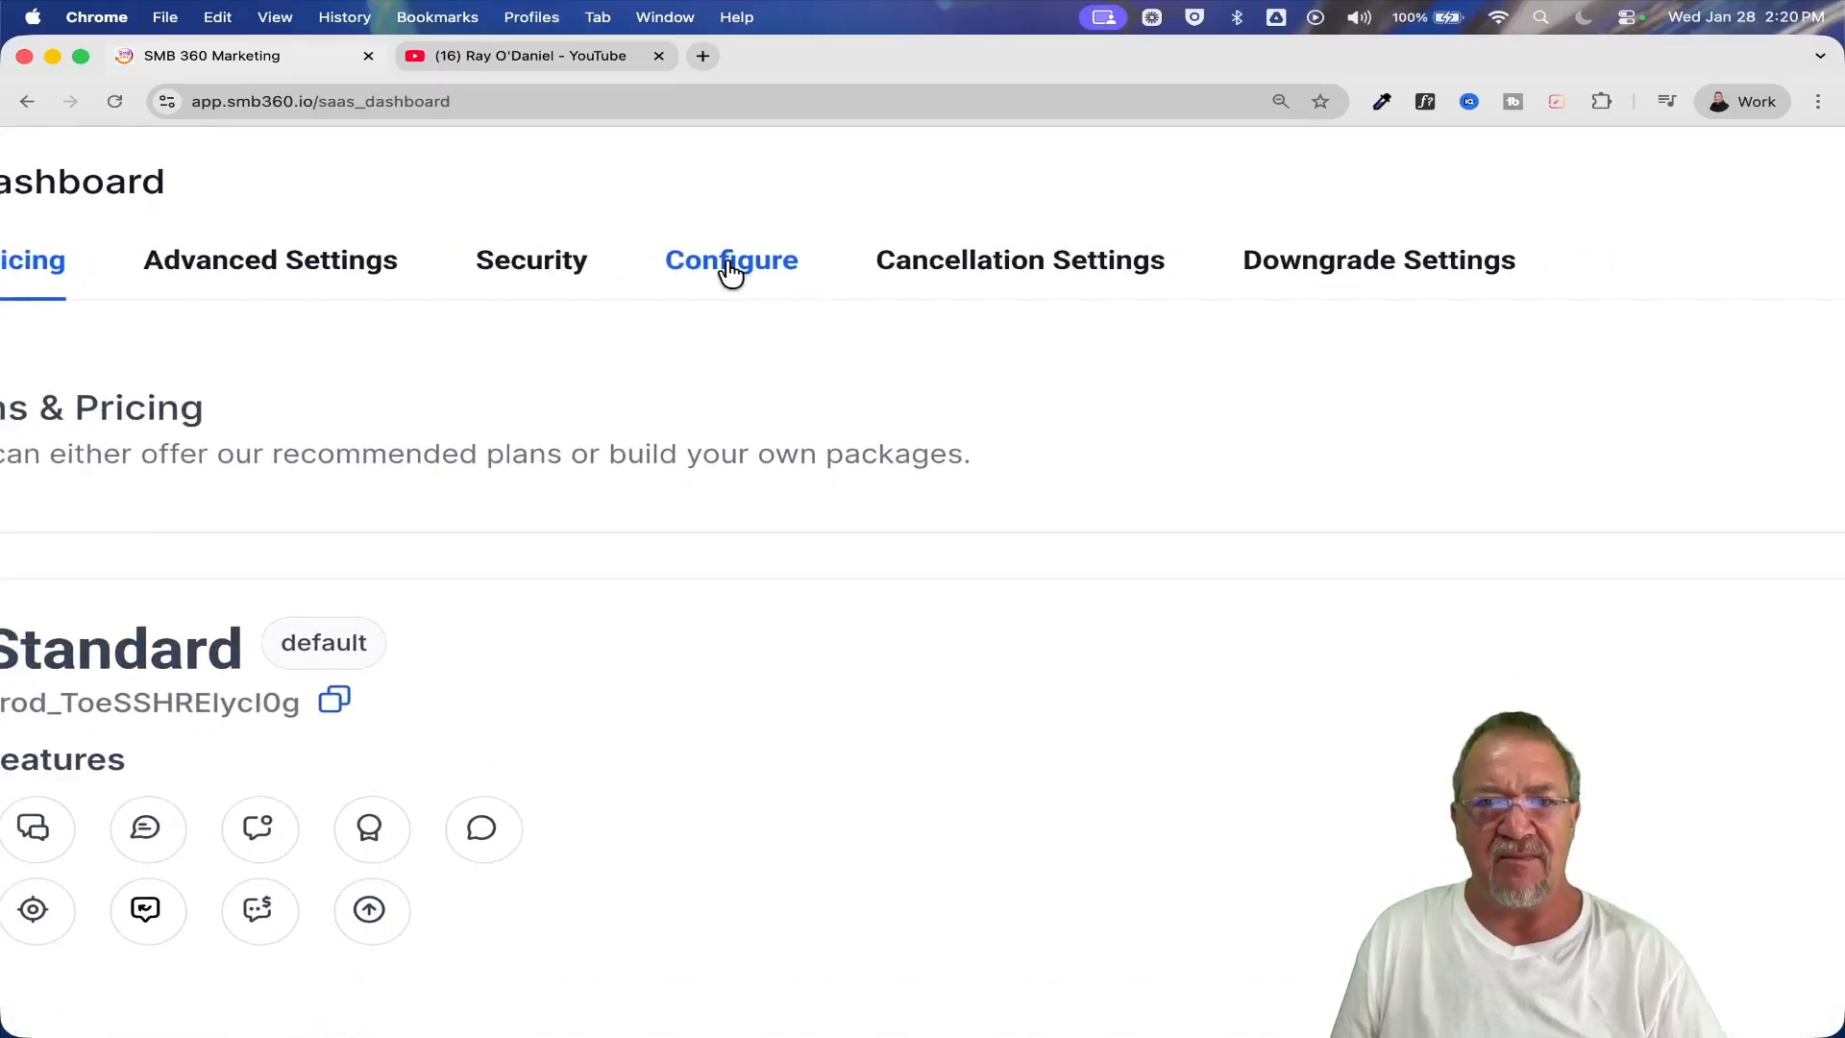
left_click(729, 269)
scroll(731, 273, "down", 5)
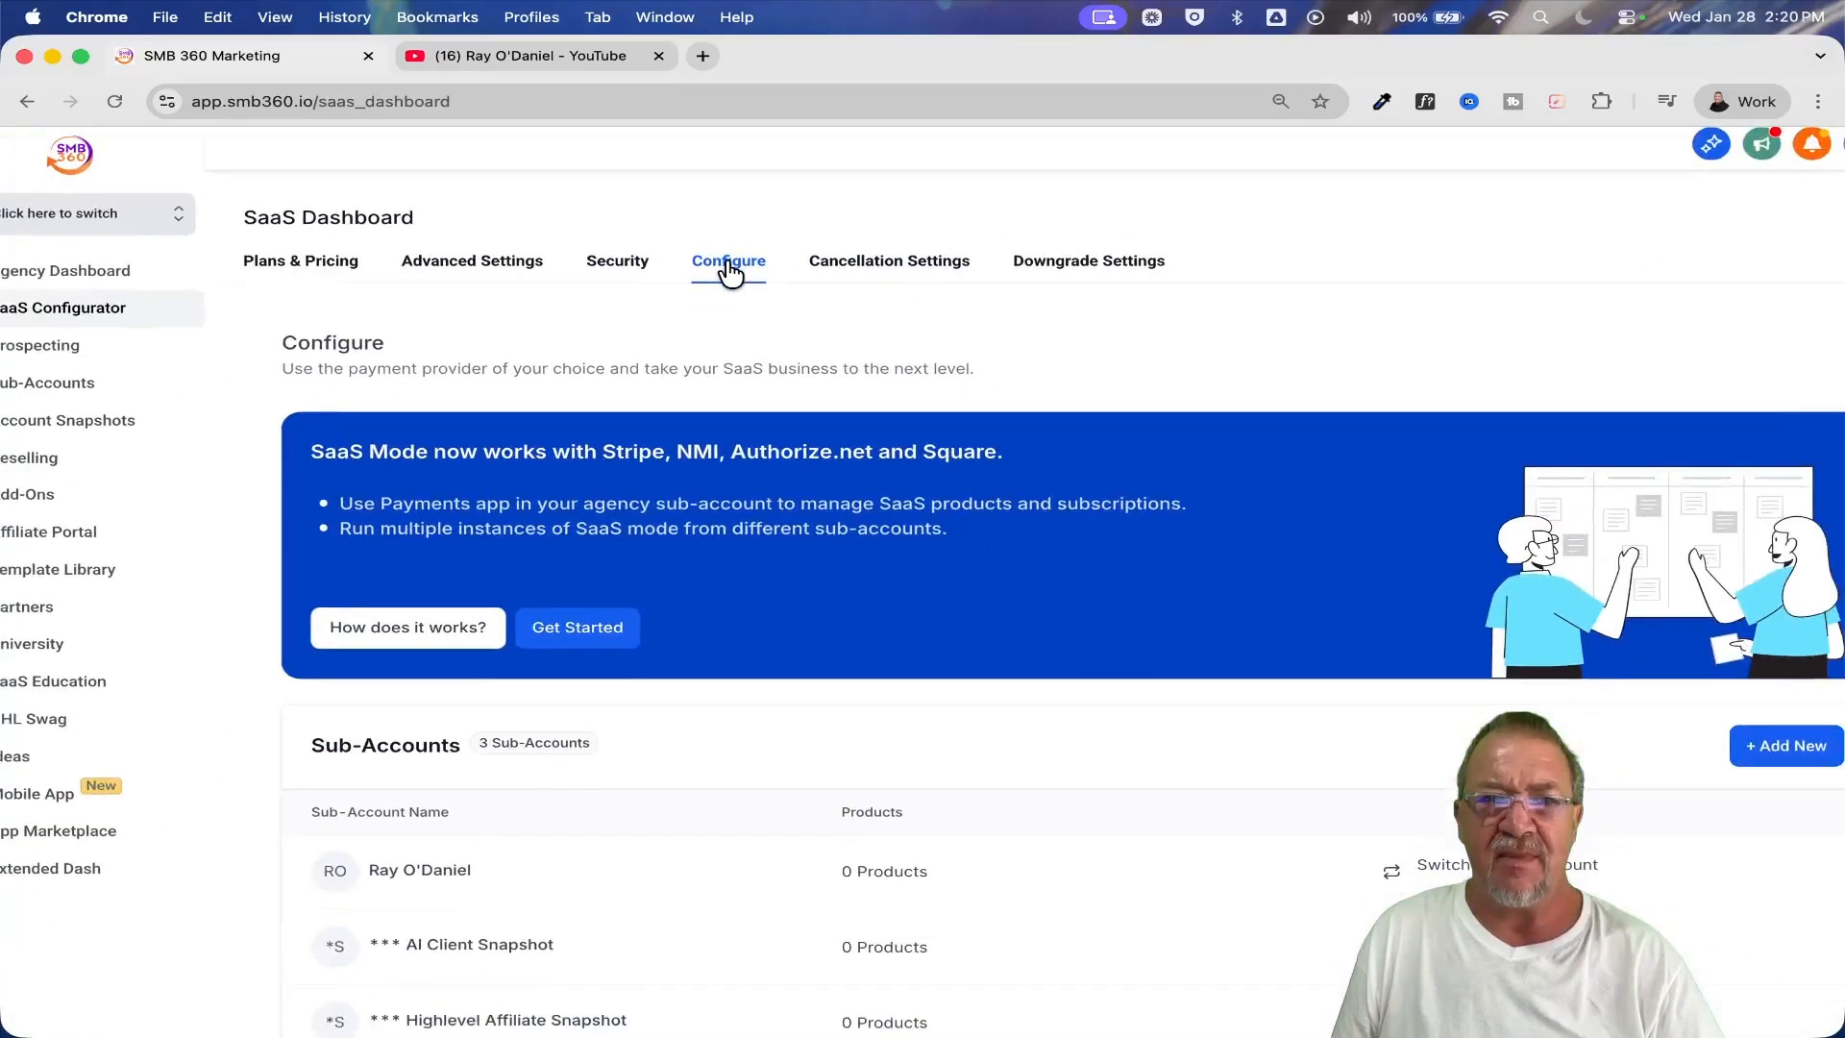
scroll(913, 404, "down", 3)
scroll(914, 403, "down", 2)
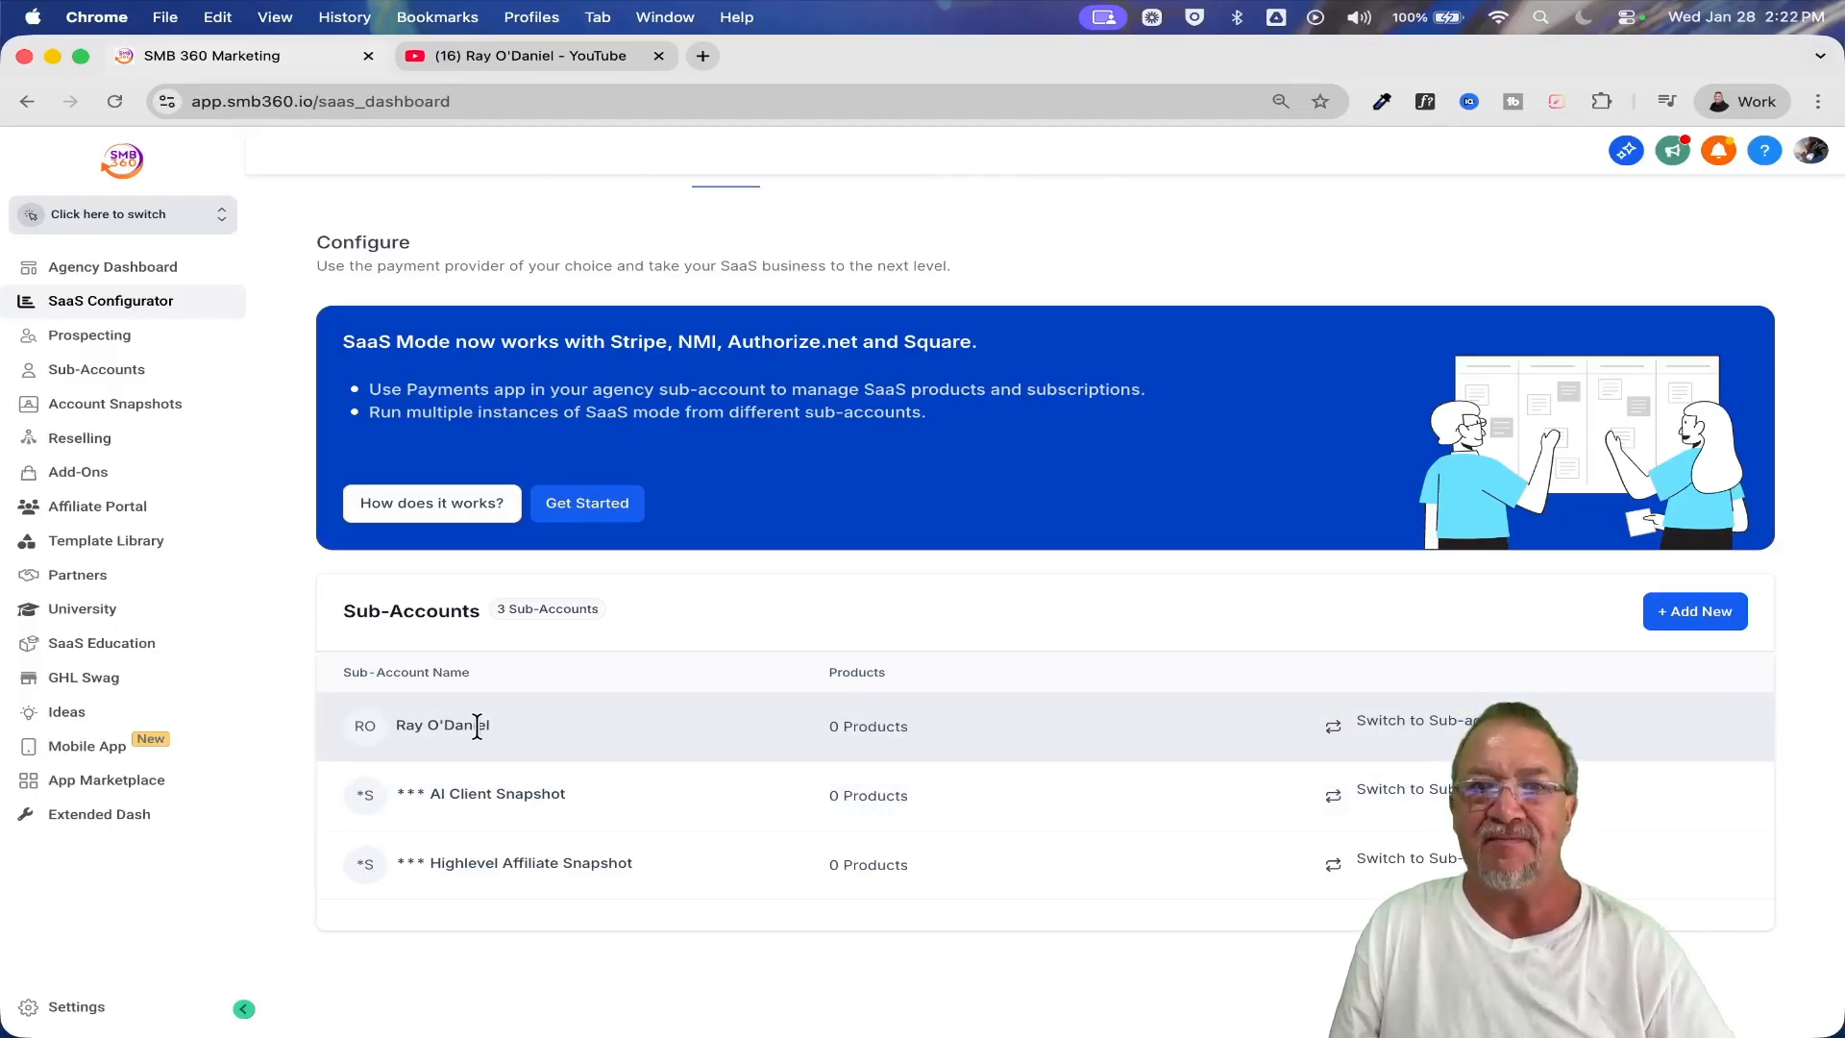
scroll(476, 727, "up", 2)
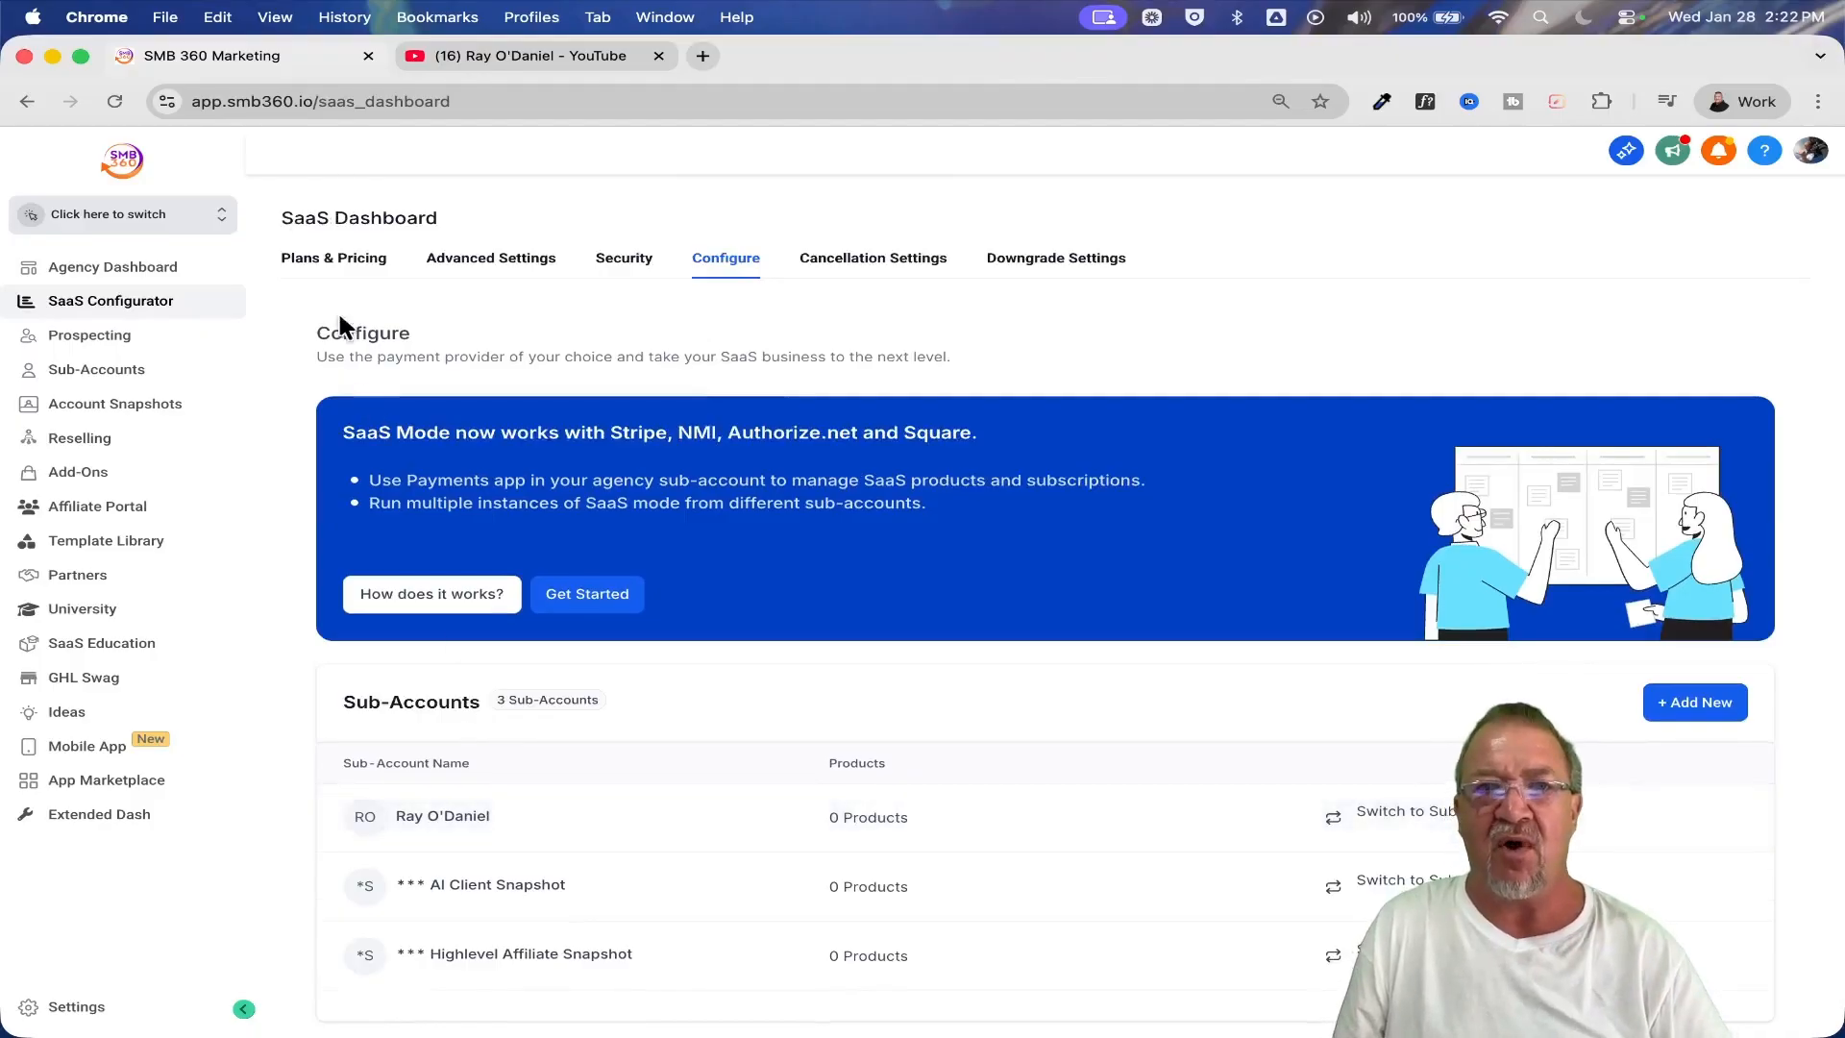
Go back to Plans & Pricing, start adding a plan, and review the connected payment processors offered for it
left_click(331, 261)
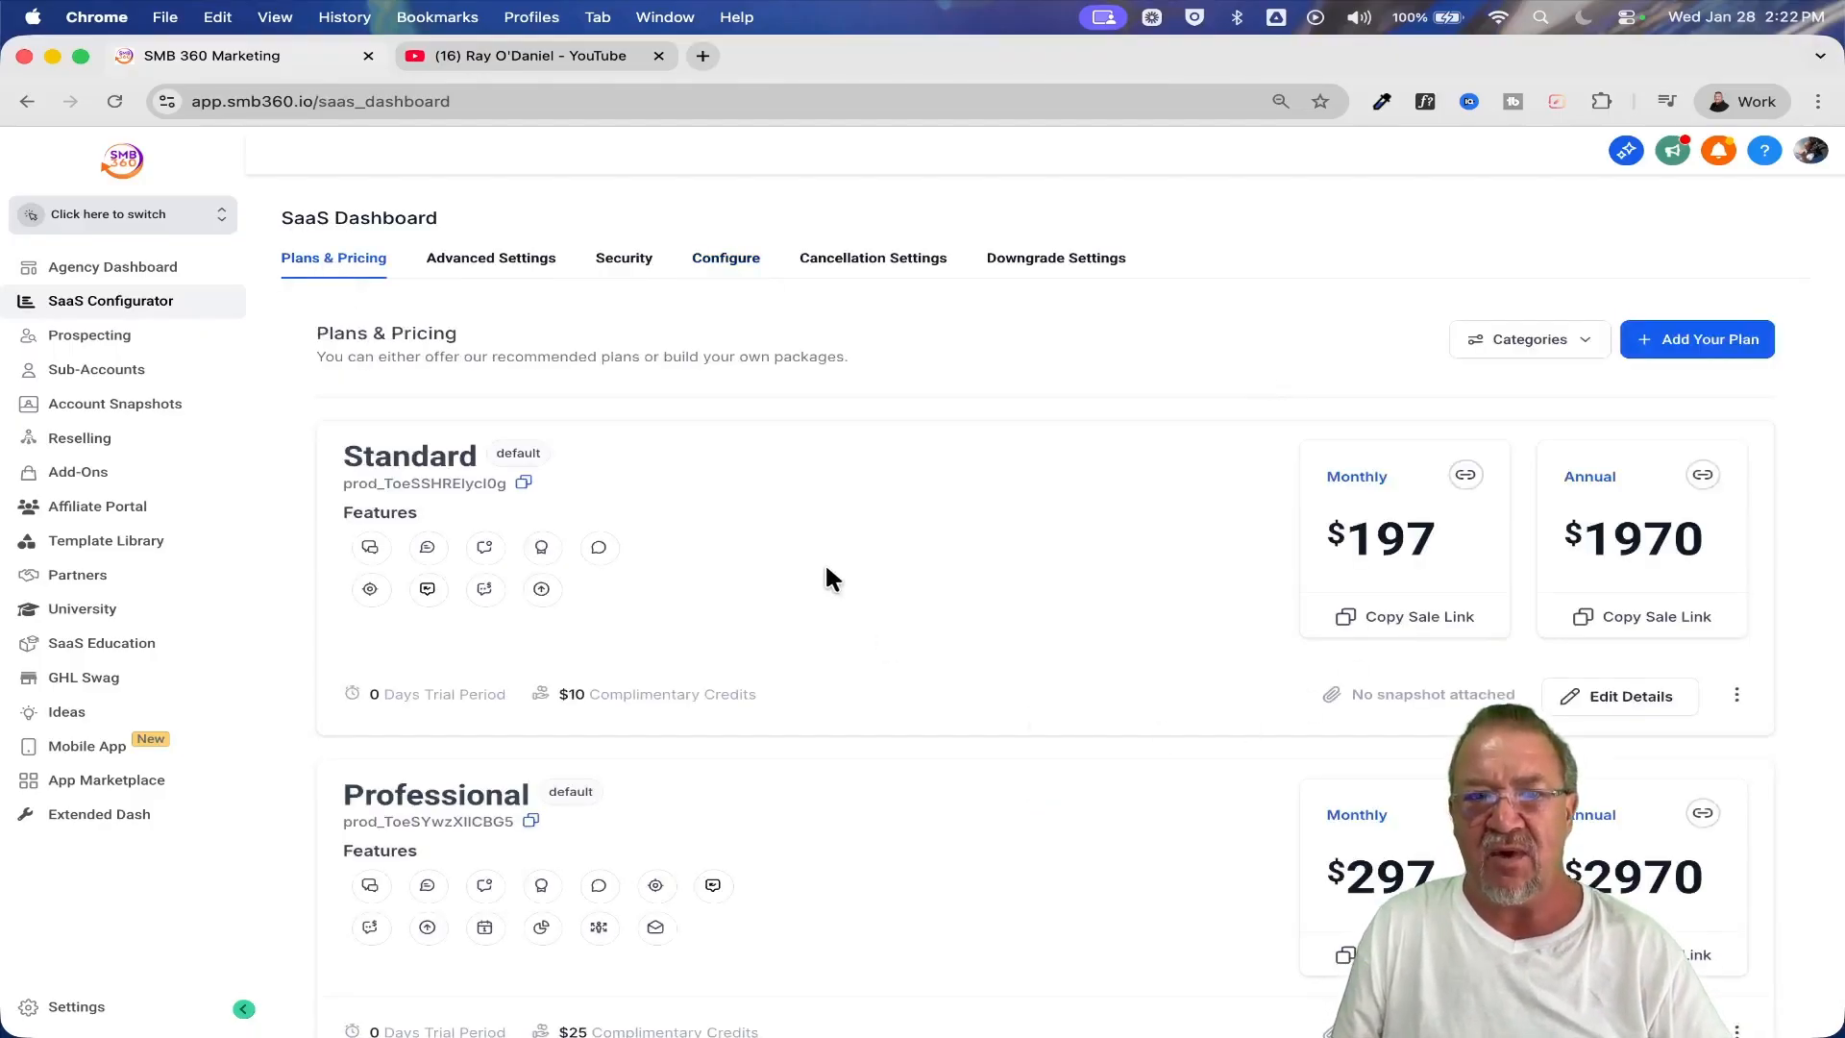
left_click(1706, 347)
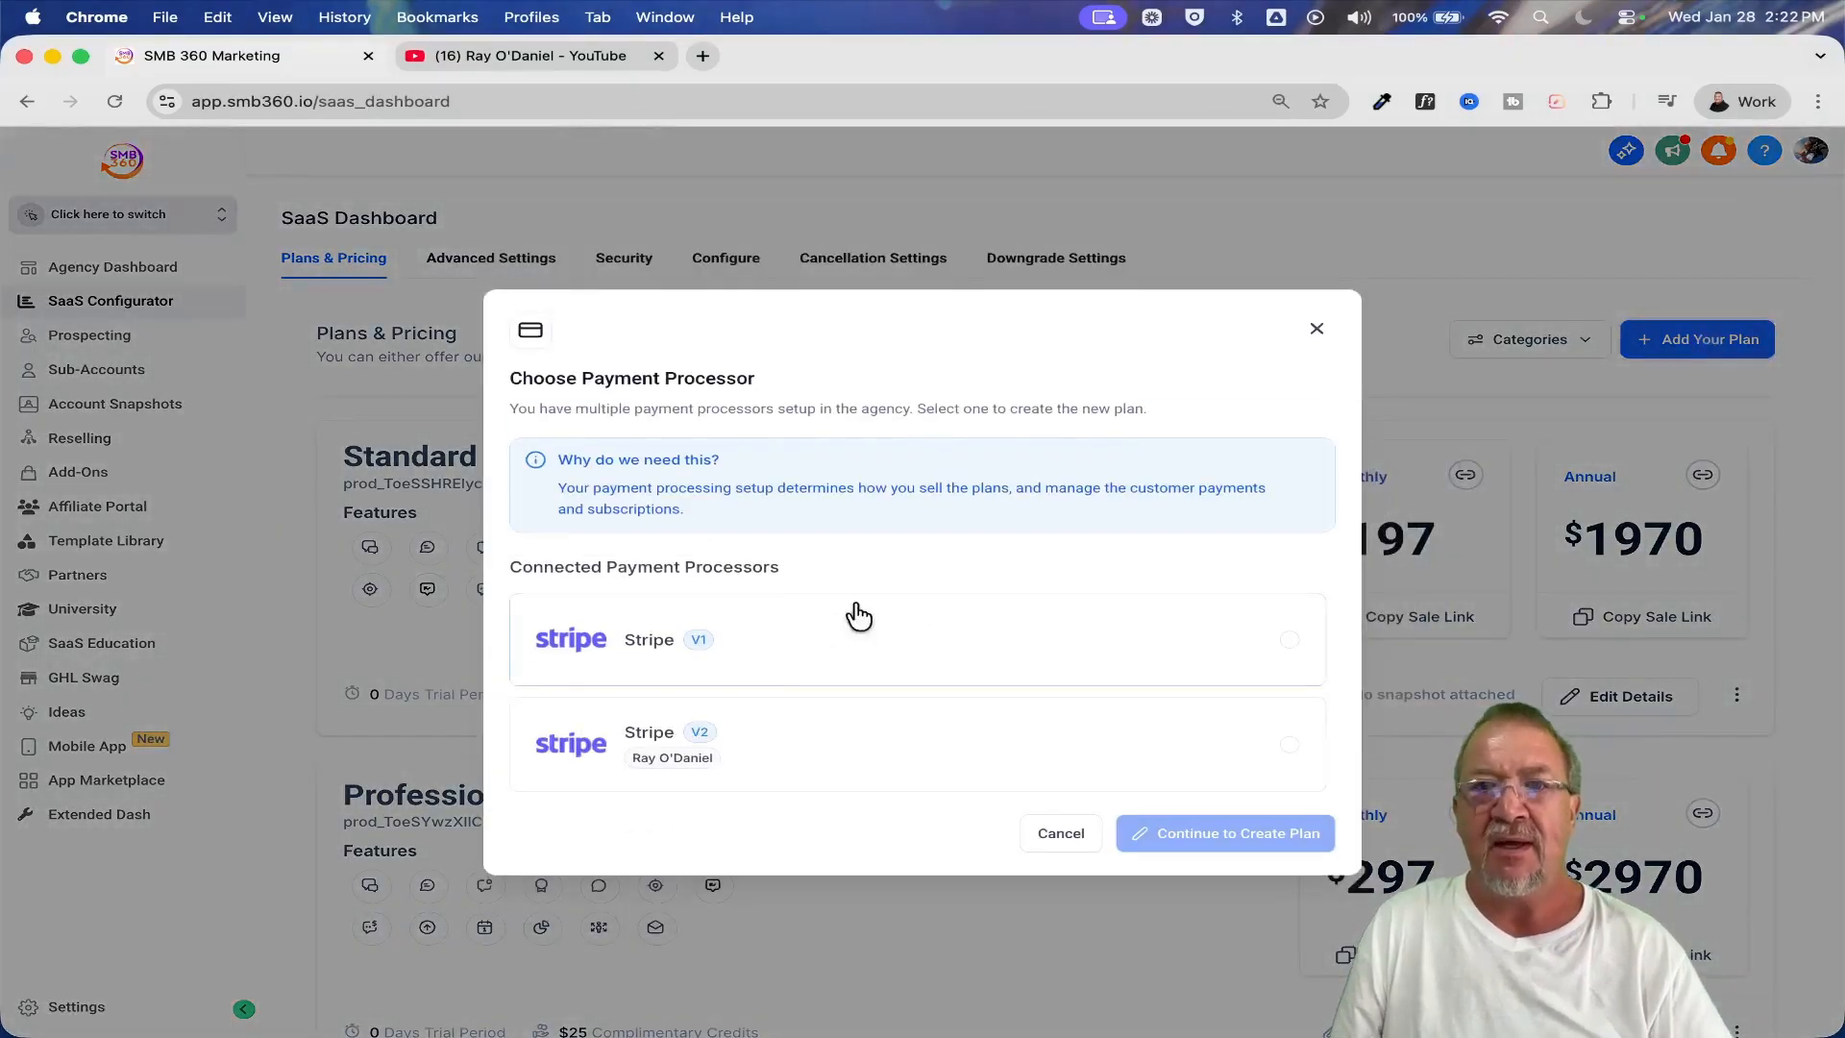
scroll(903, 673, "up", 5)
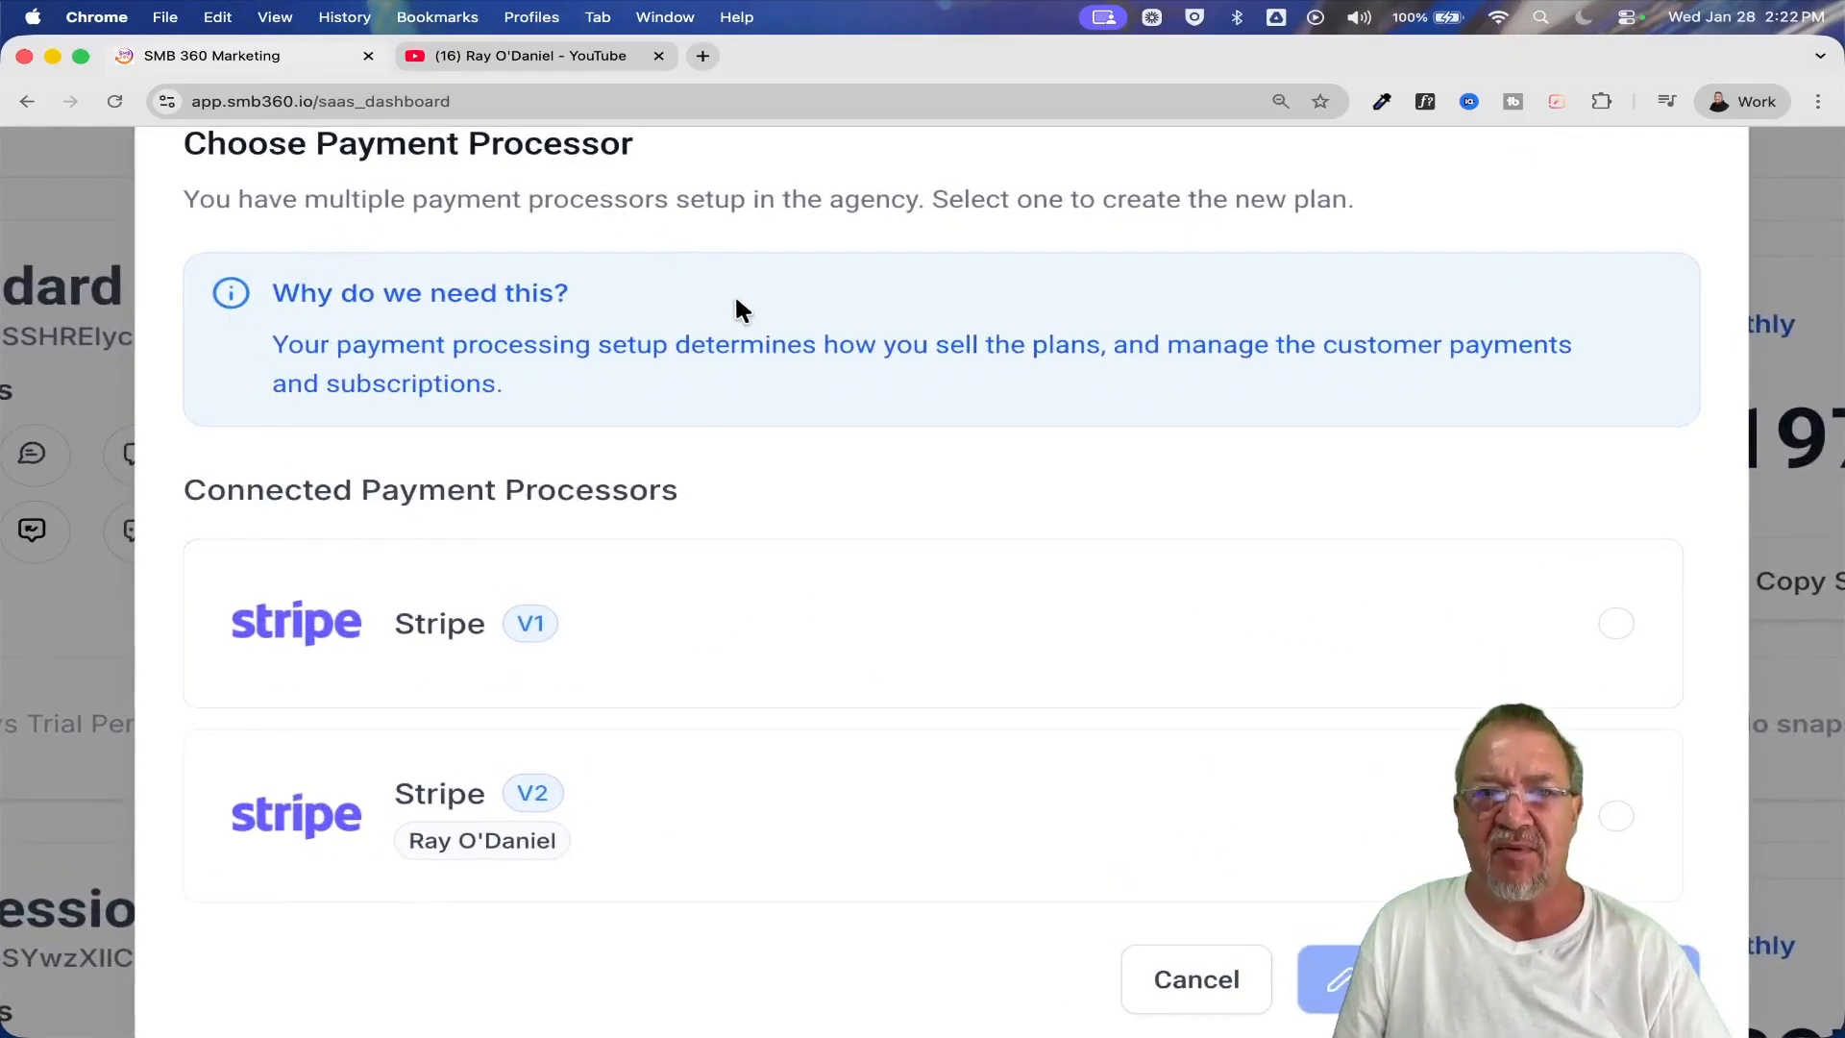
scroll(443, 471, "down", 3)
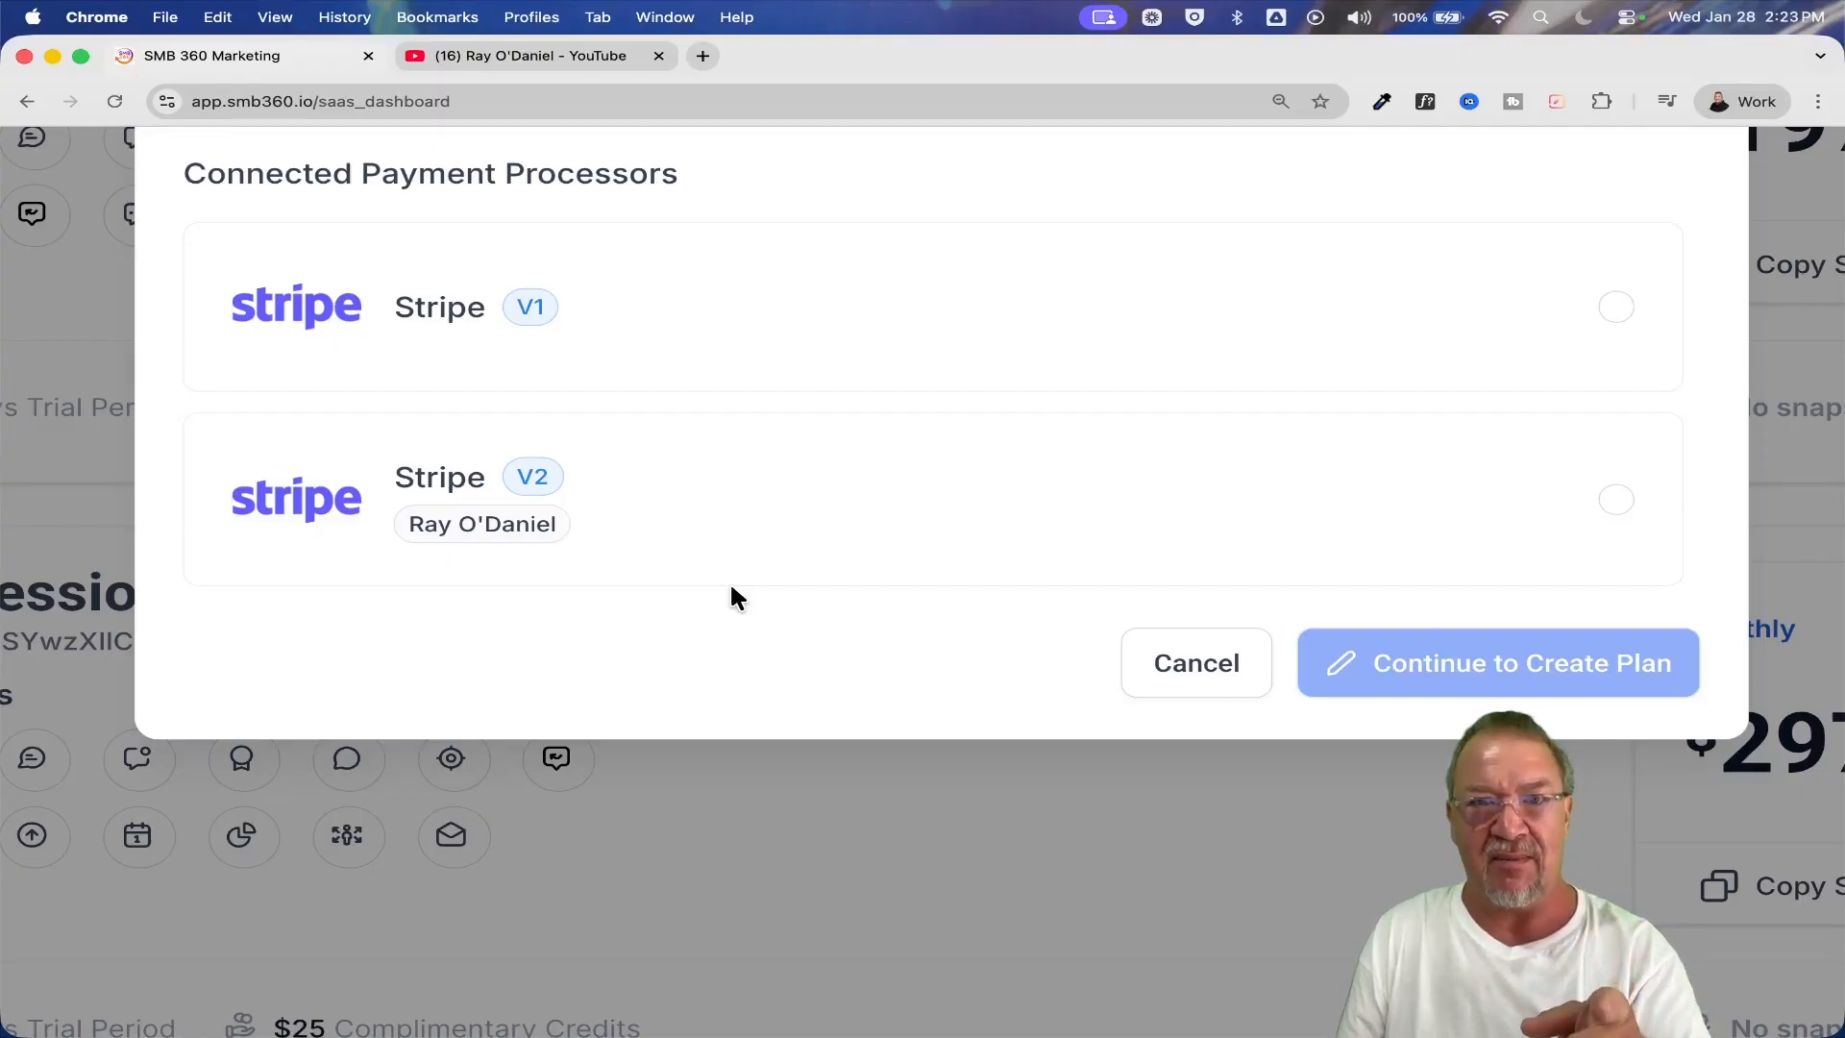
scroll(731, 588, "up", 3)
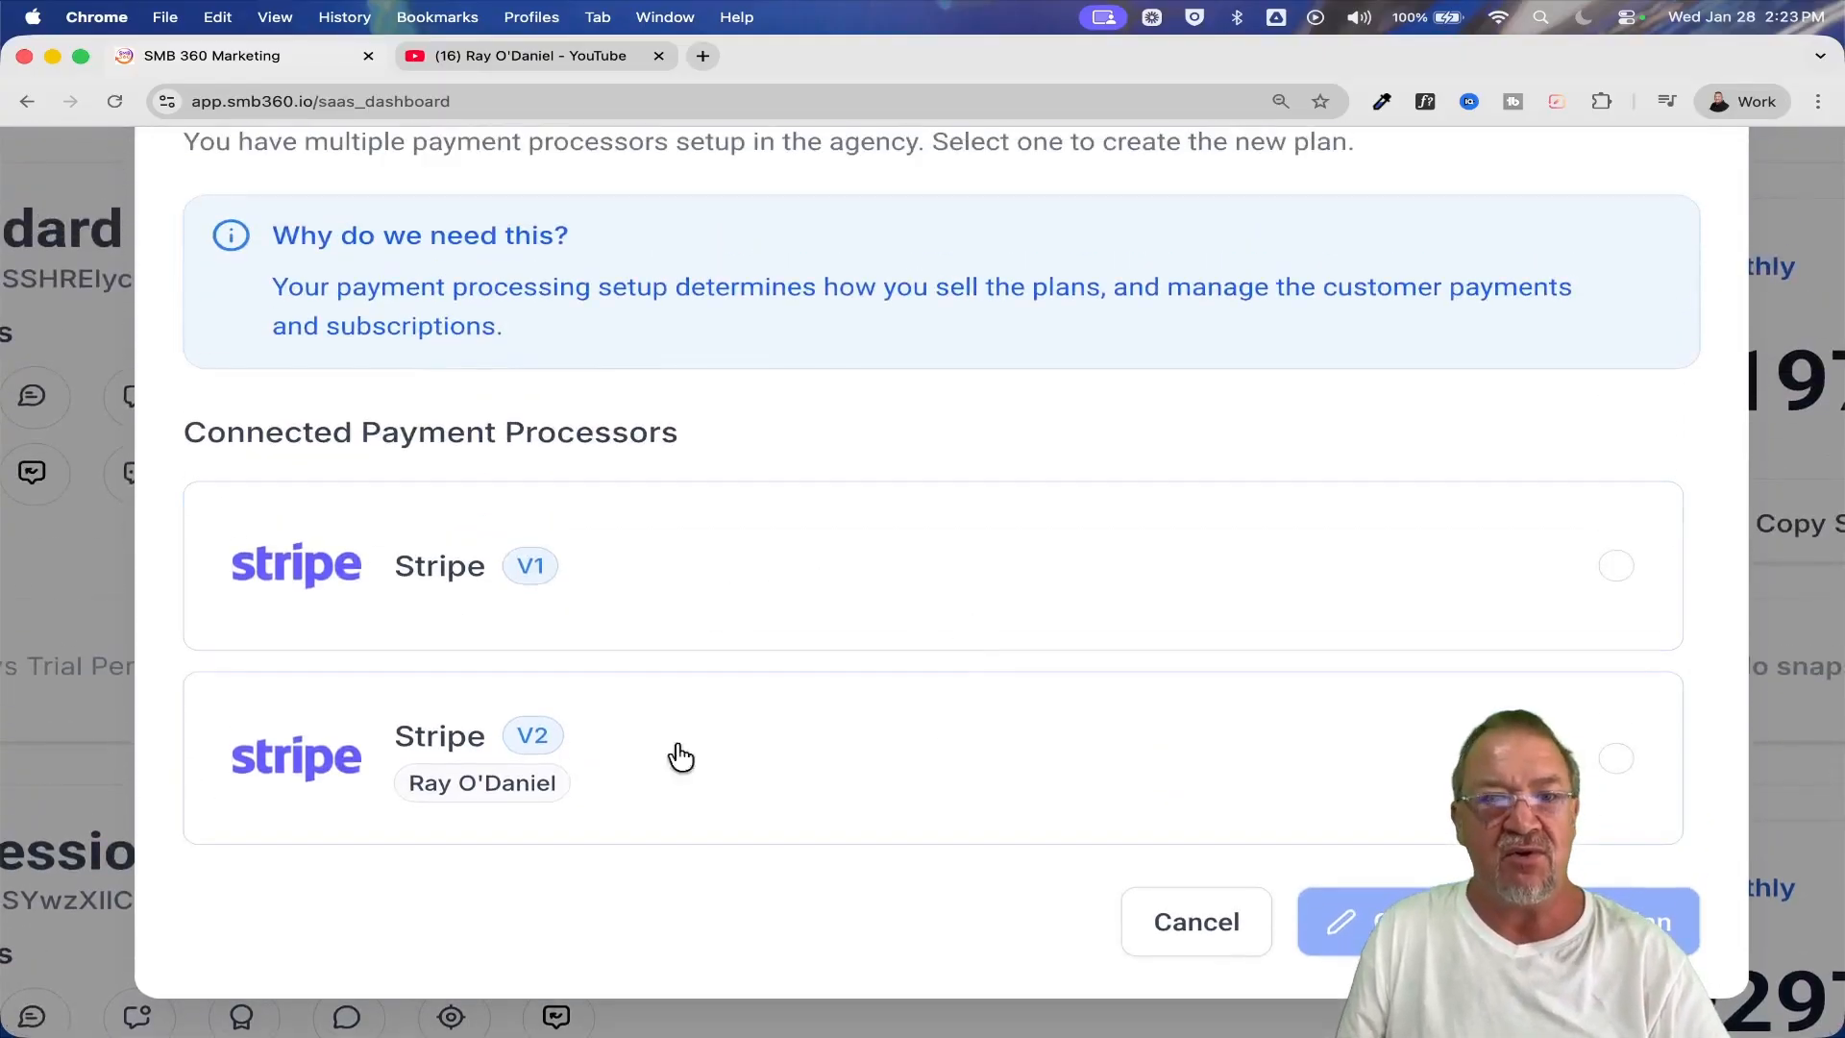
Select the Stripe V2 processor for the new plan, read the redirect notice, and cancel the plan creation
left_click(473, 748)
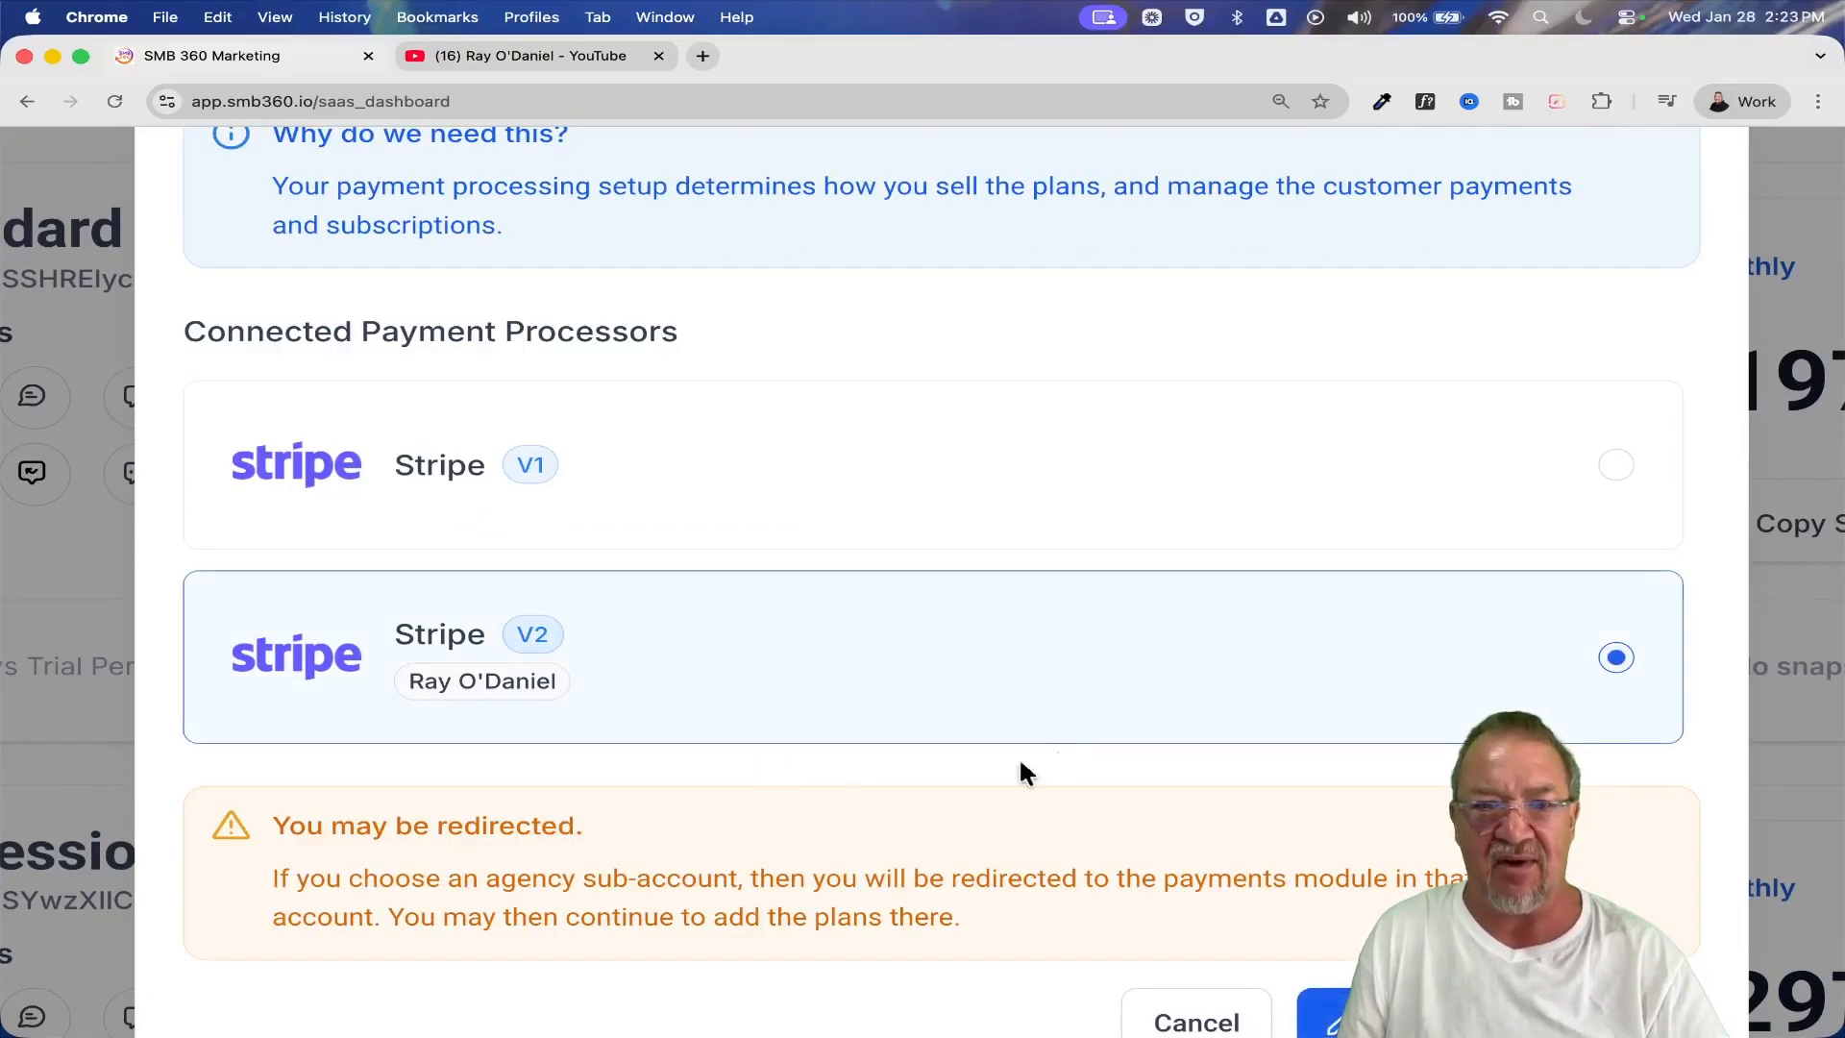
scroll(881, 798, "down", 3)
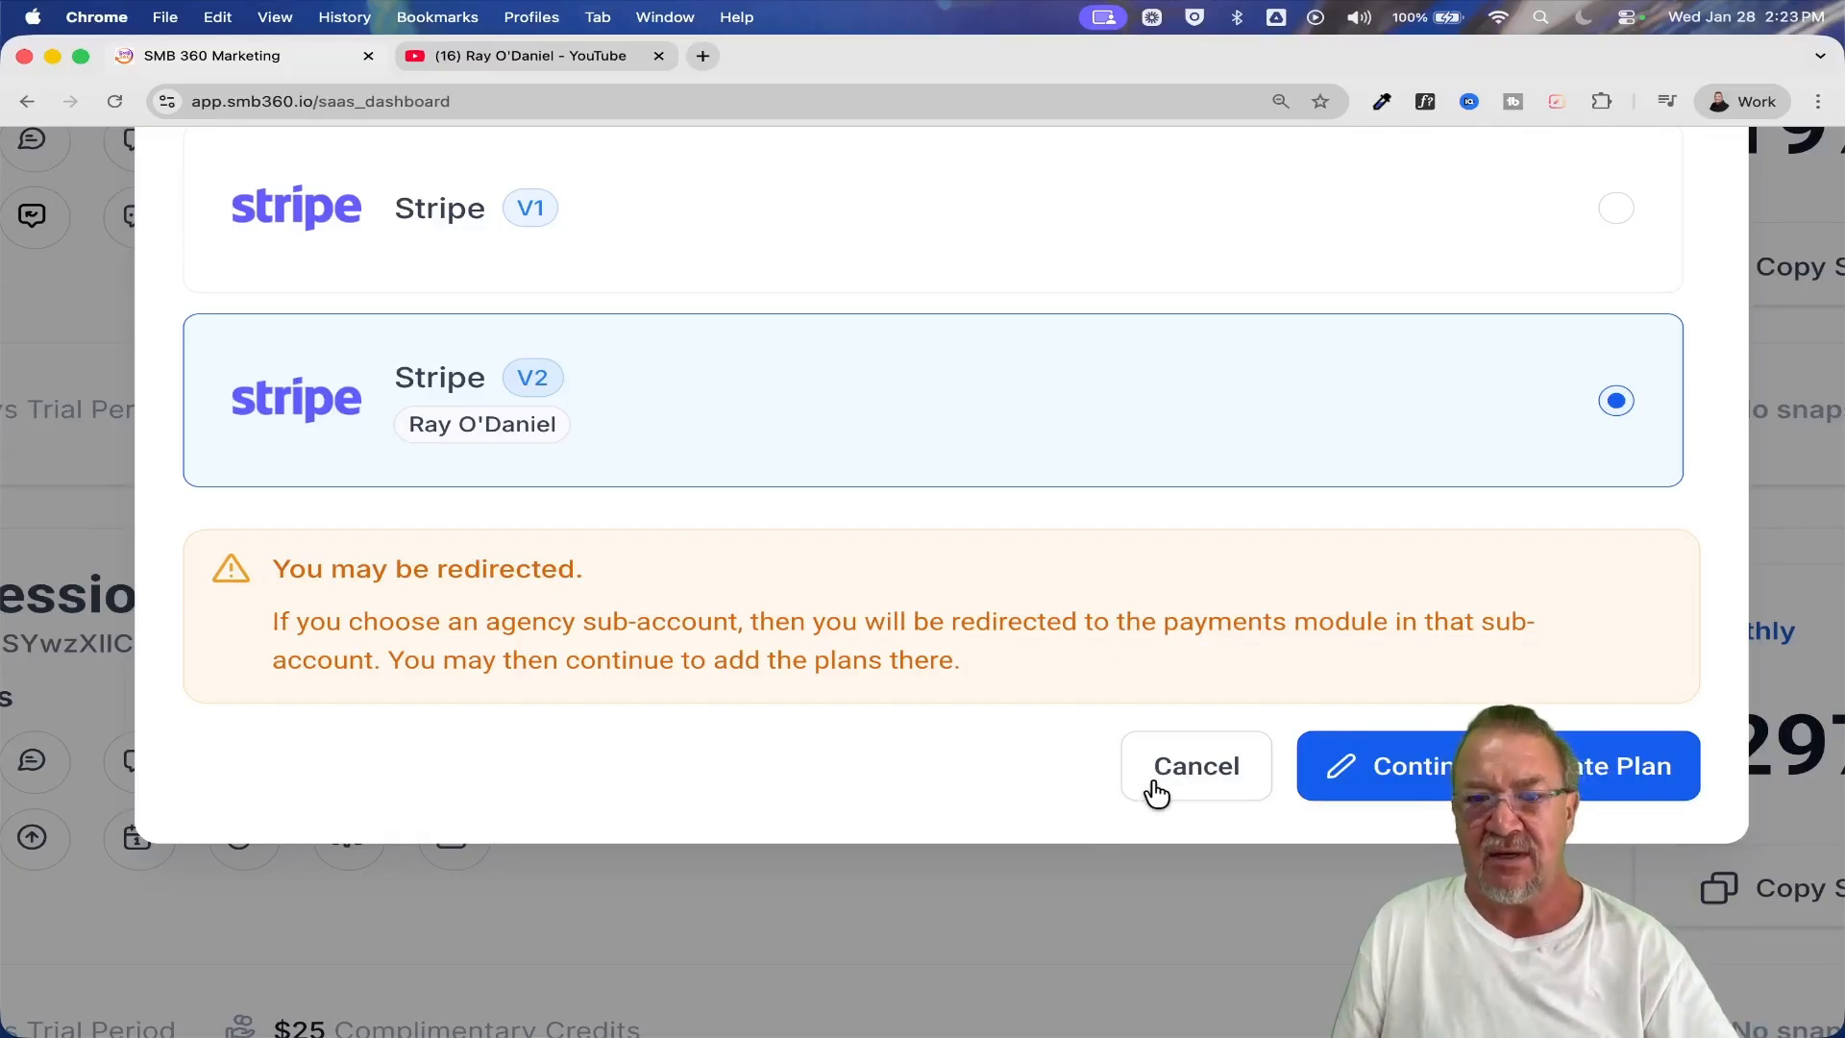
scroll(952, 647, "down", 5)
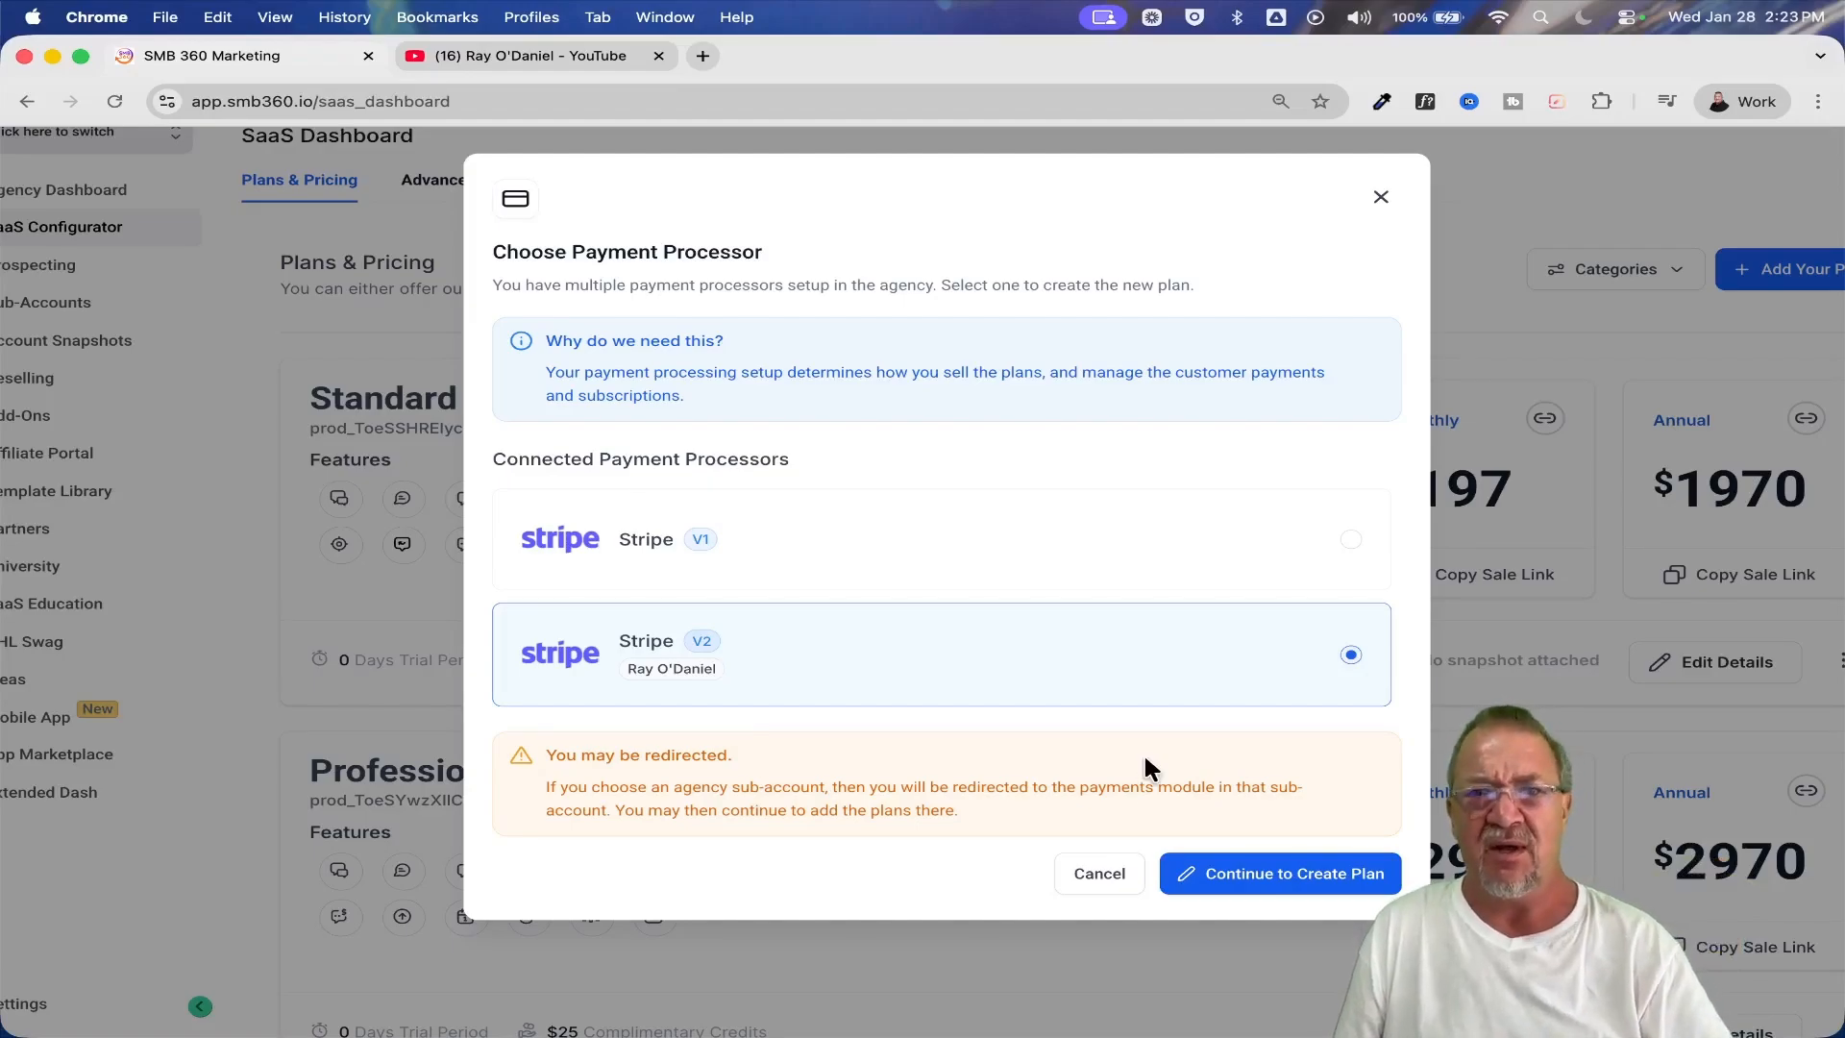
left_click(1107, 870)
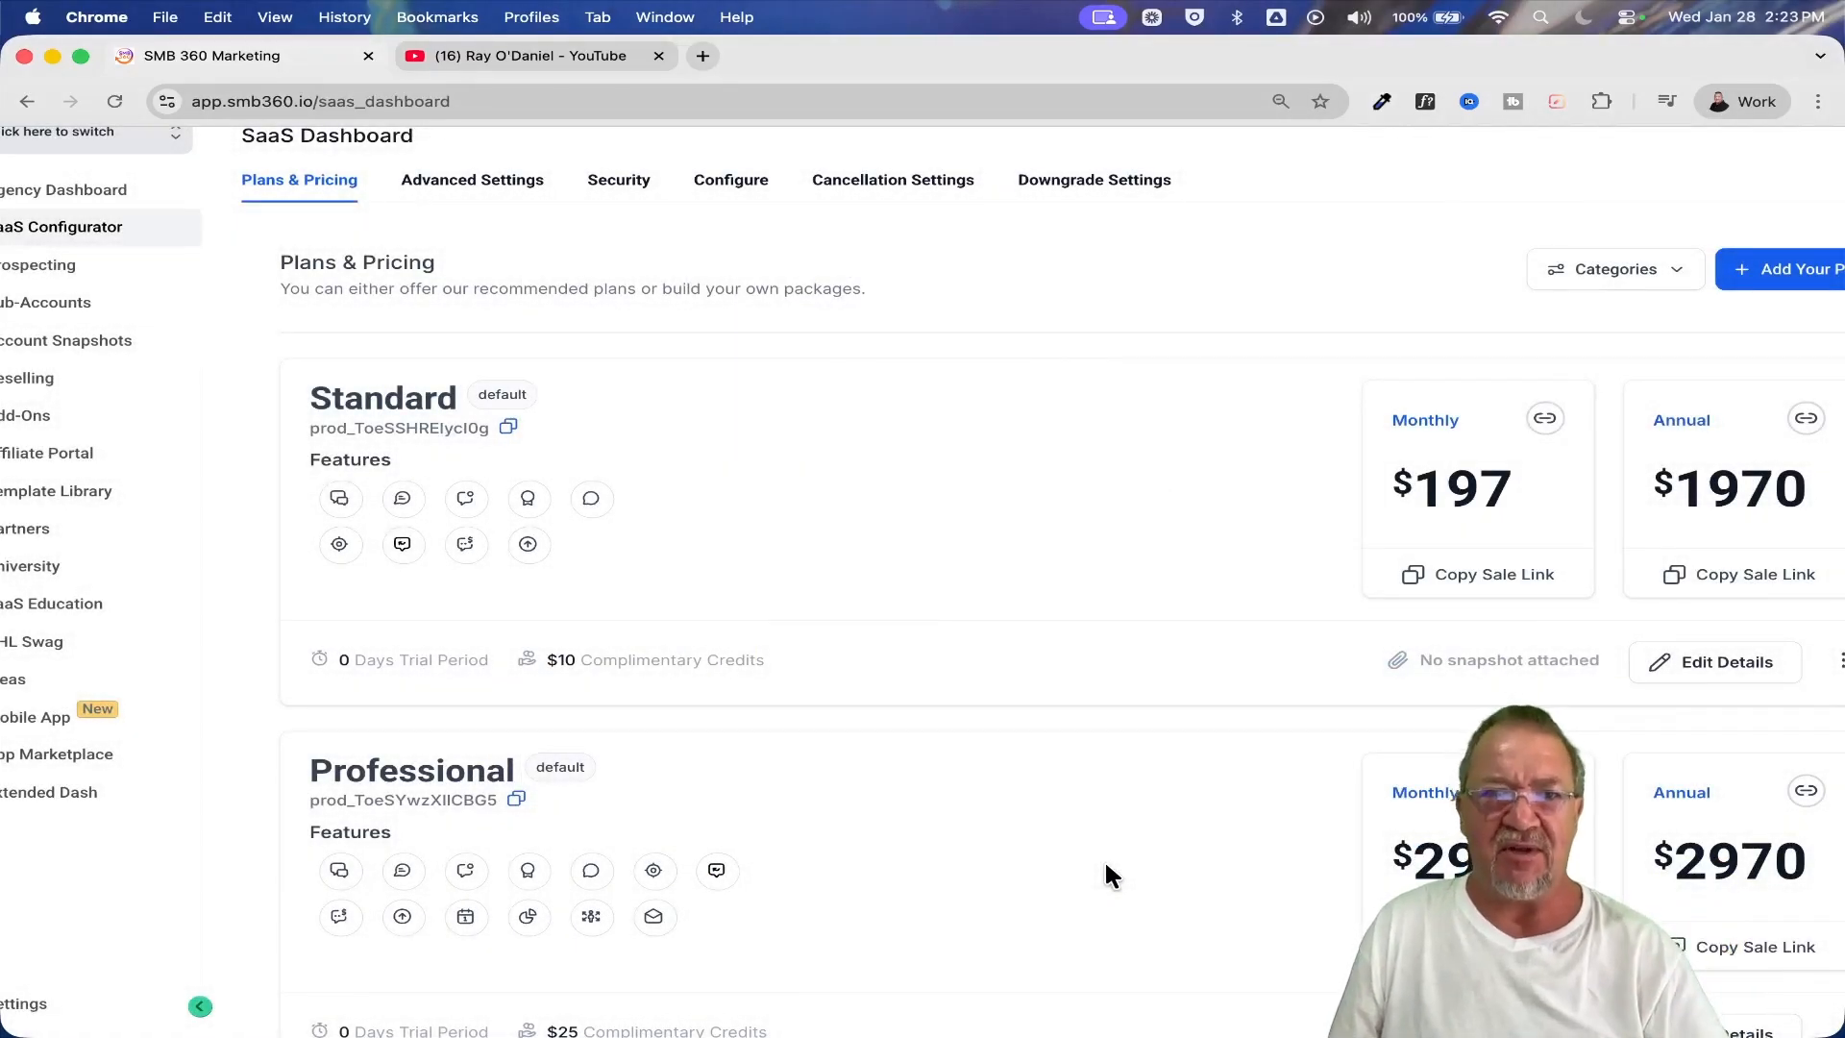
Switch from the agency view to the DiGi Global Agency sub-account and open its payment products list
scroll(1106, 865, "down", 2)
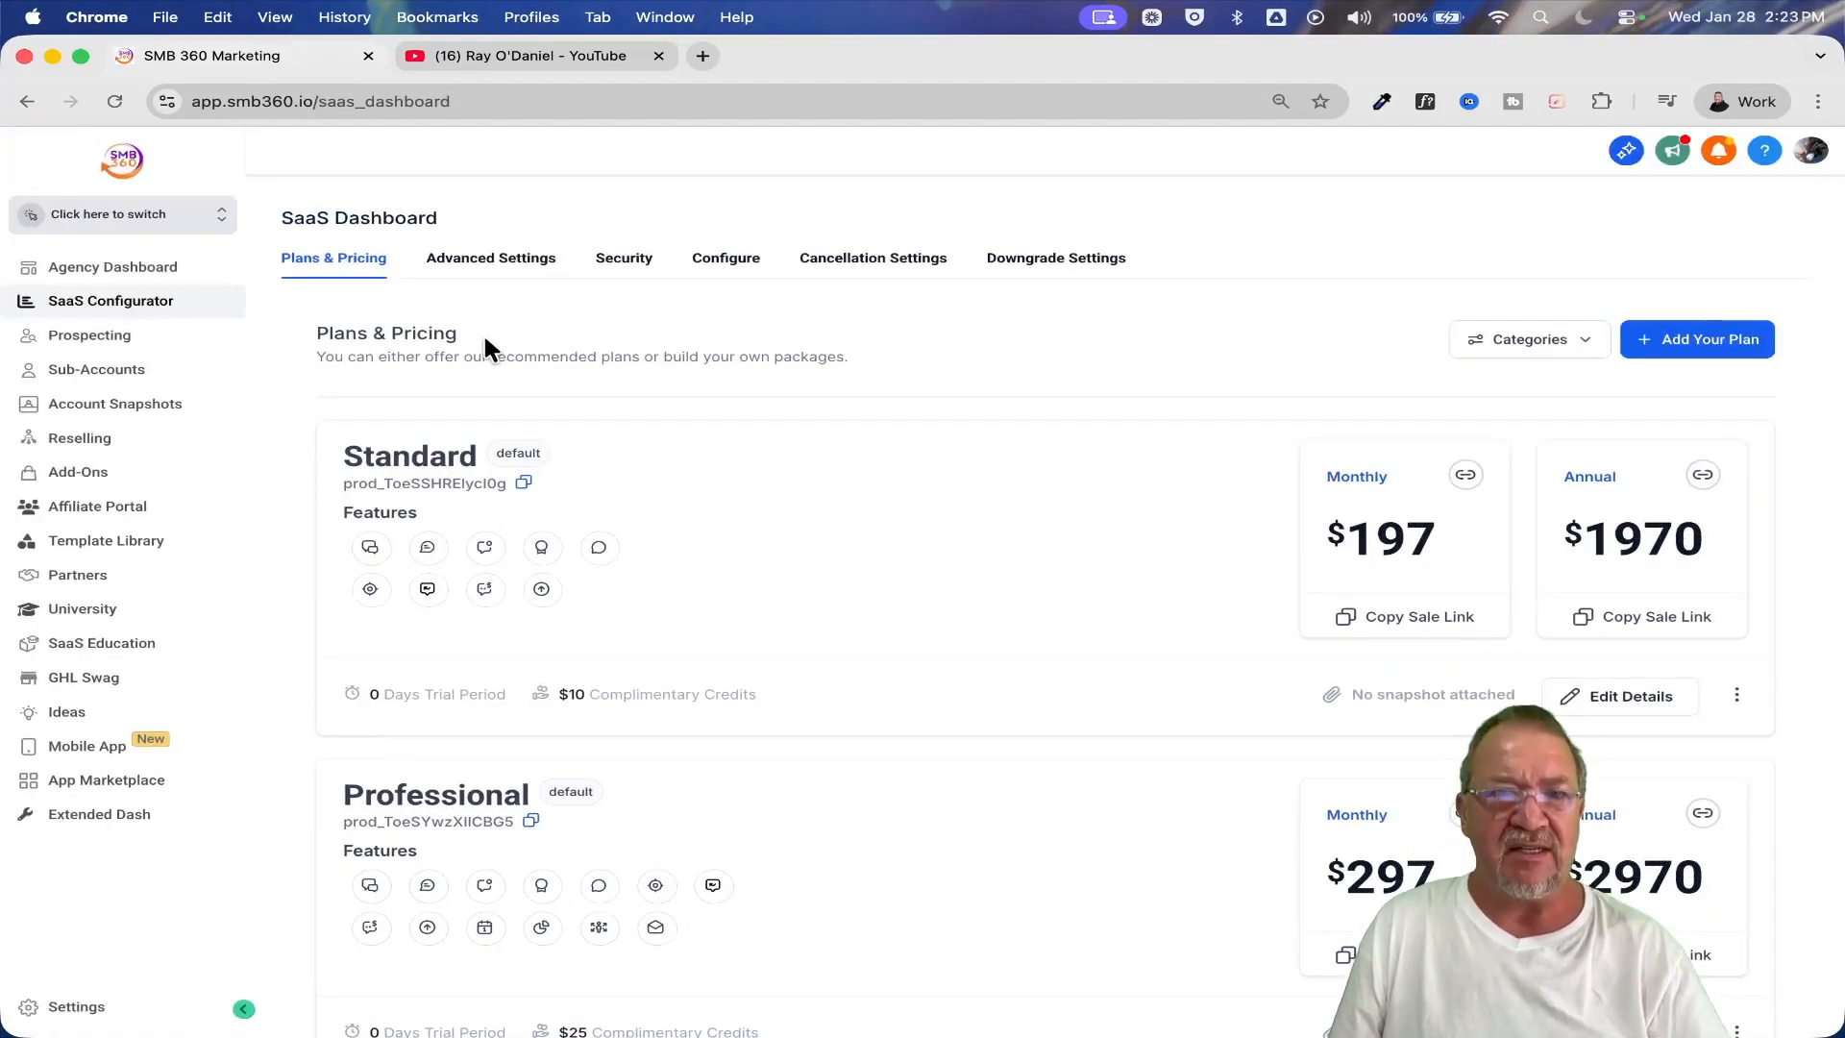
left_click(206, 228)
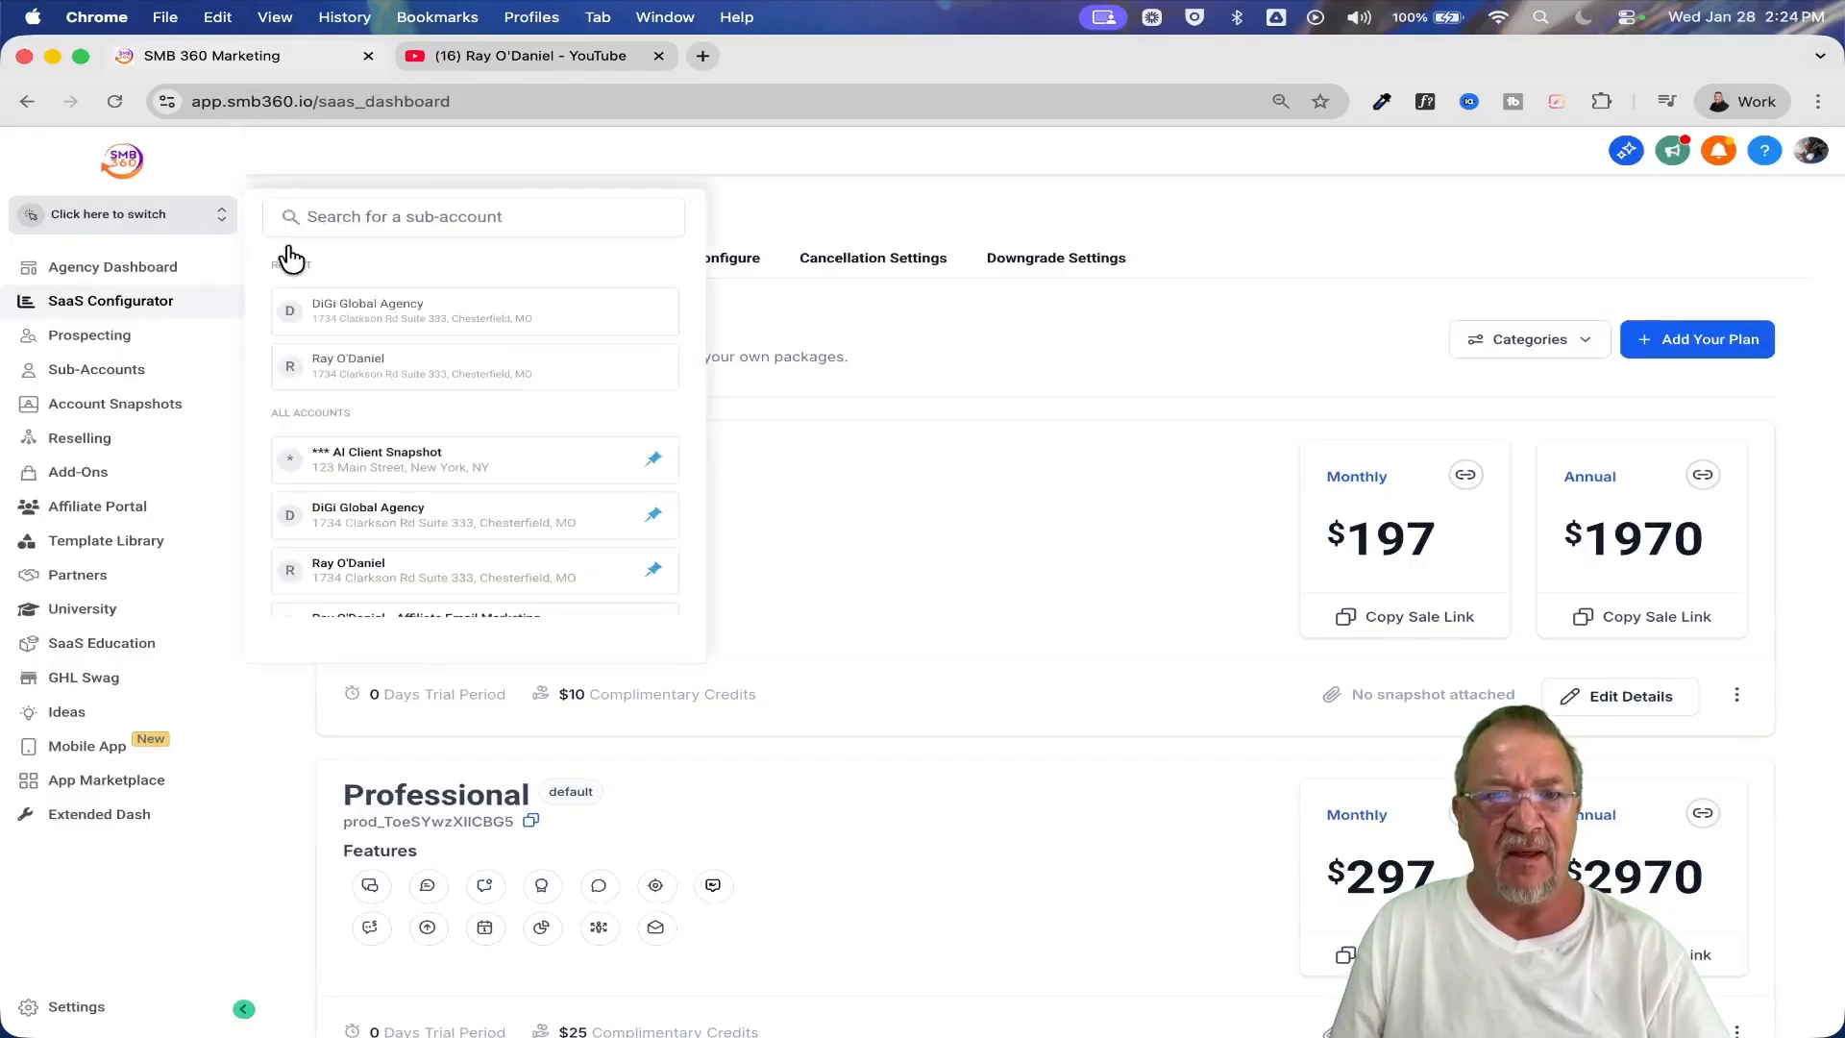
left_click(384, 313)
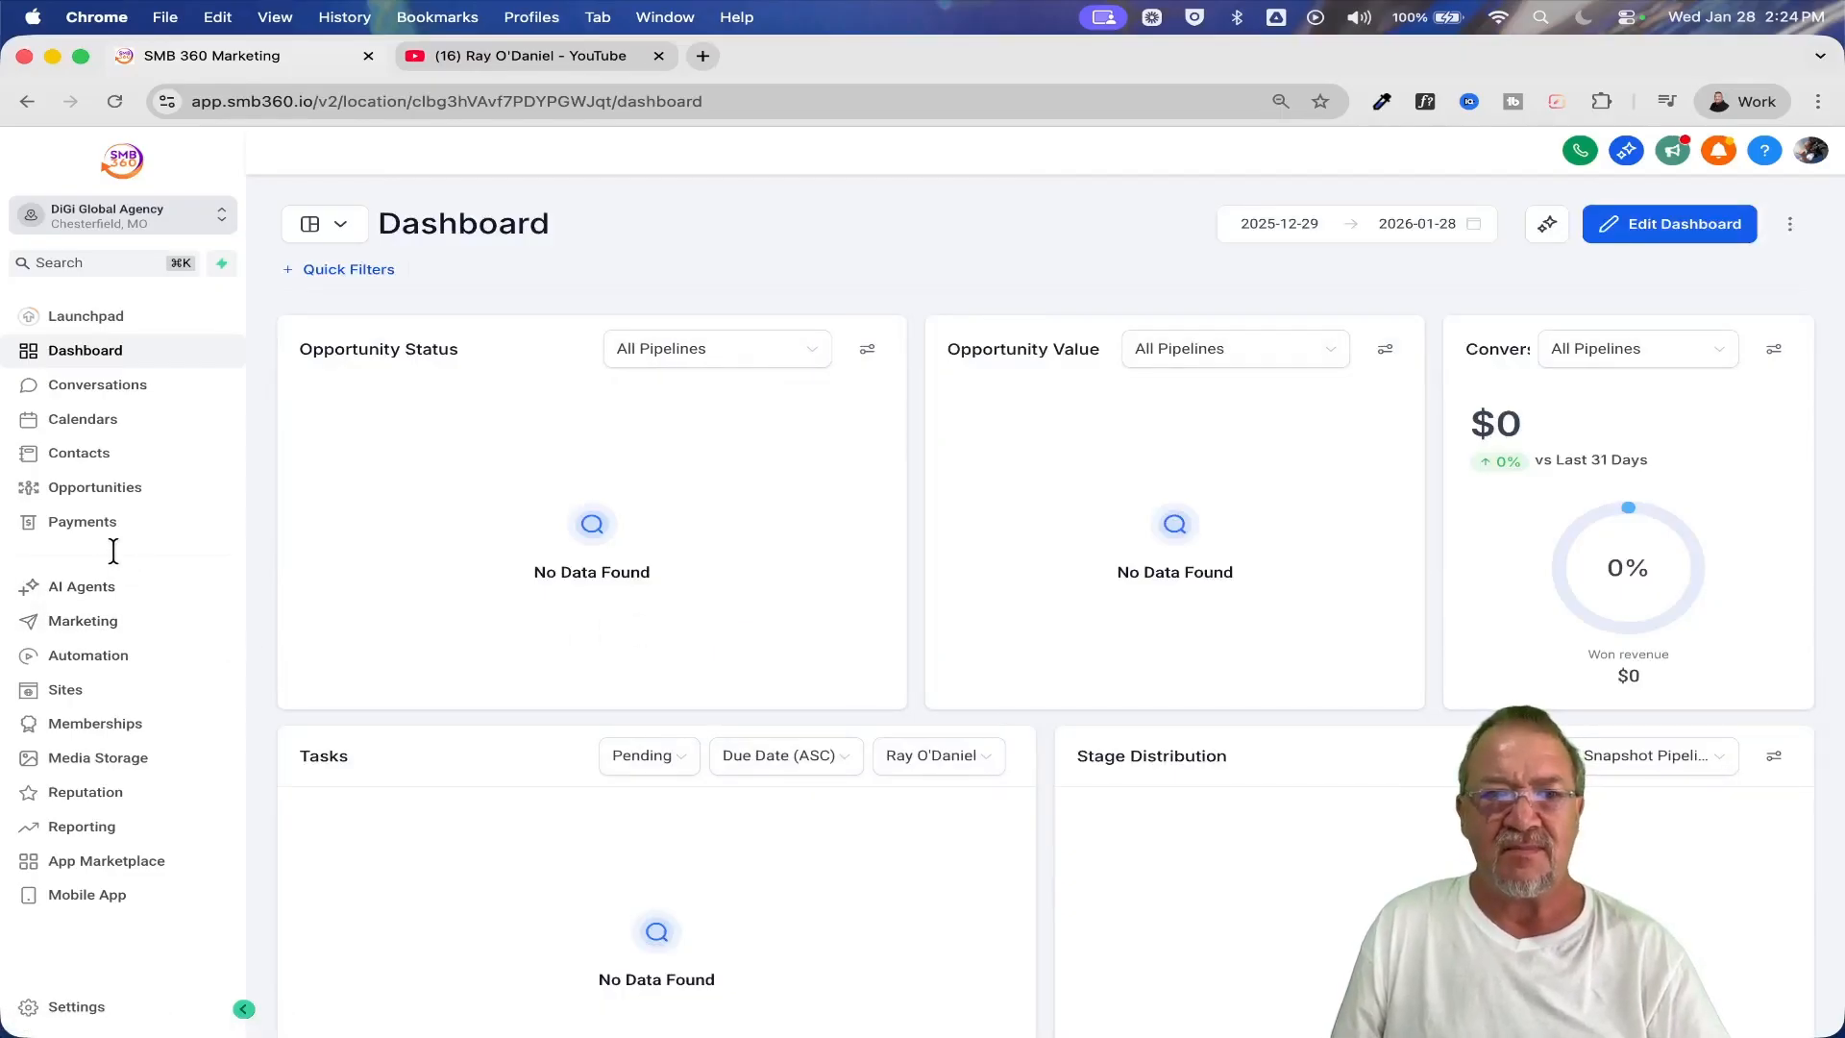
left_click(83, 521)
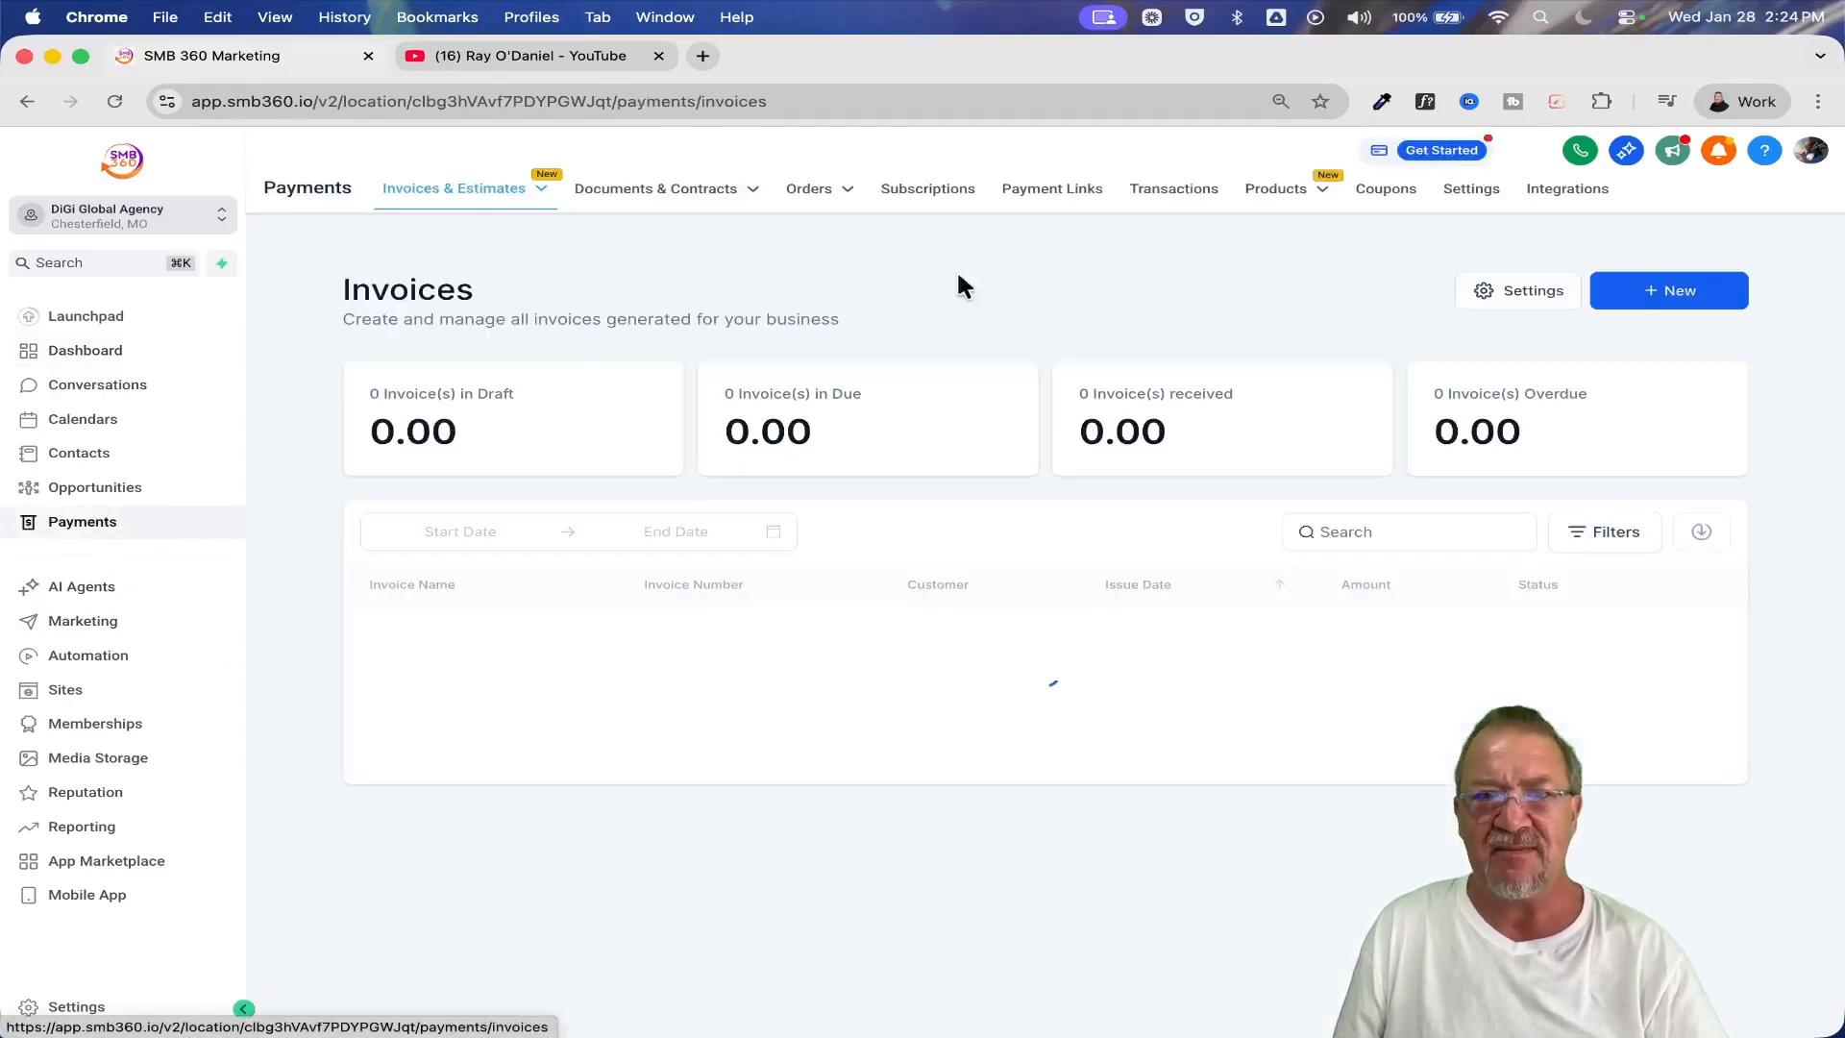
left_click(1242, 231)
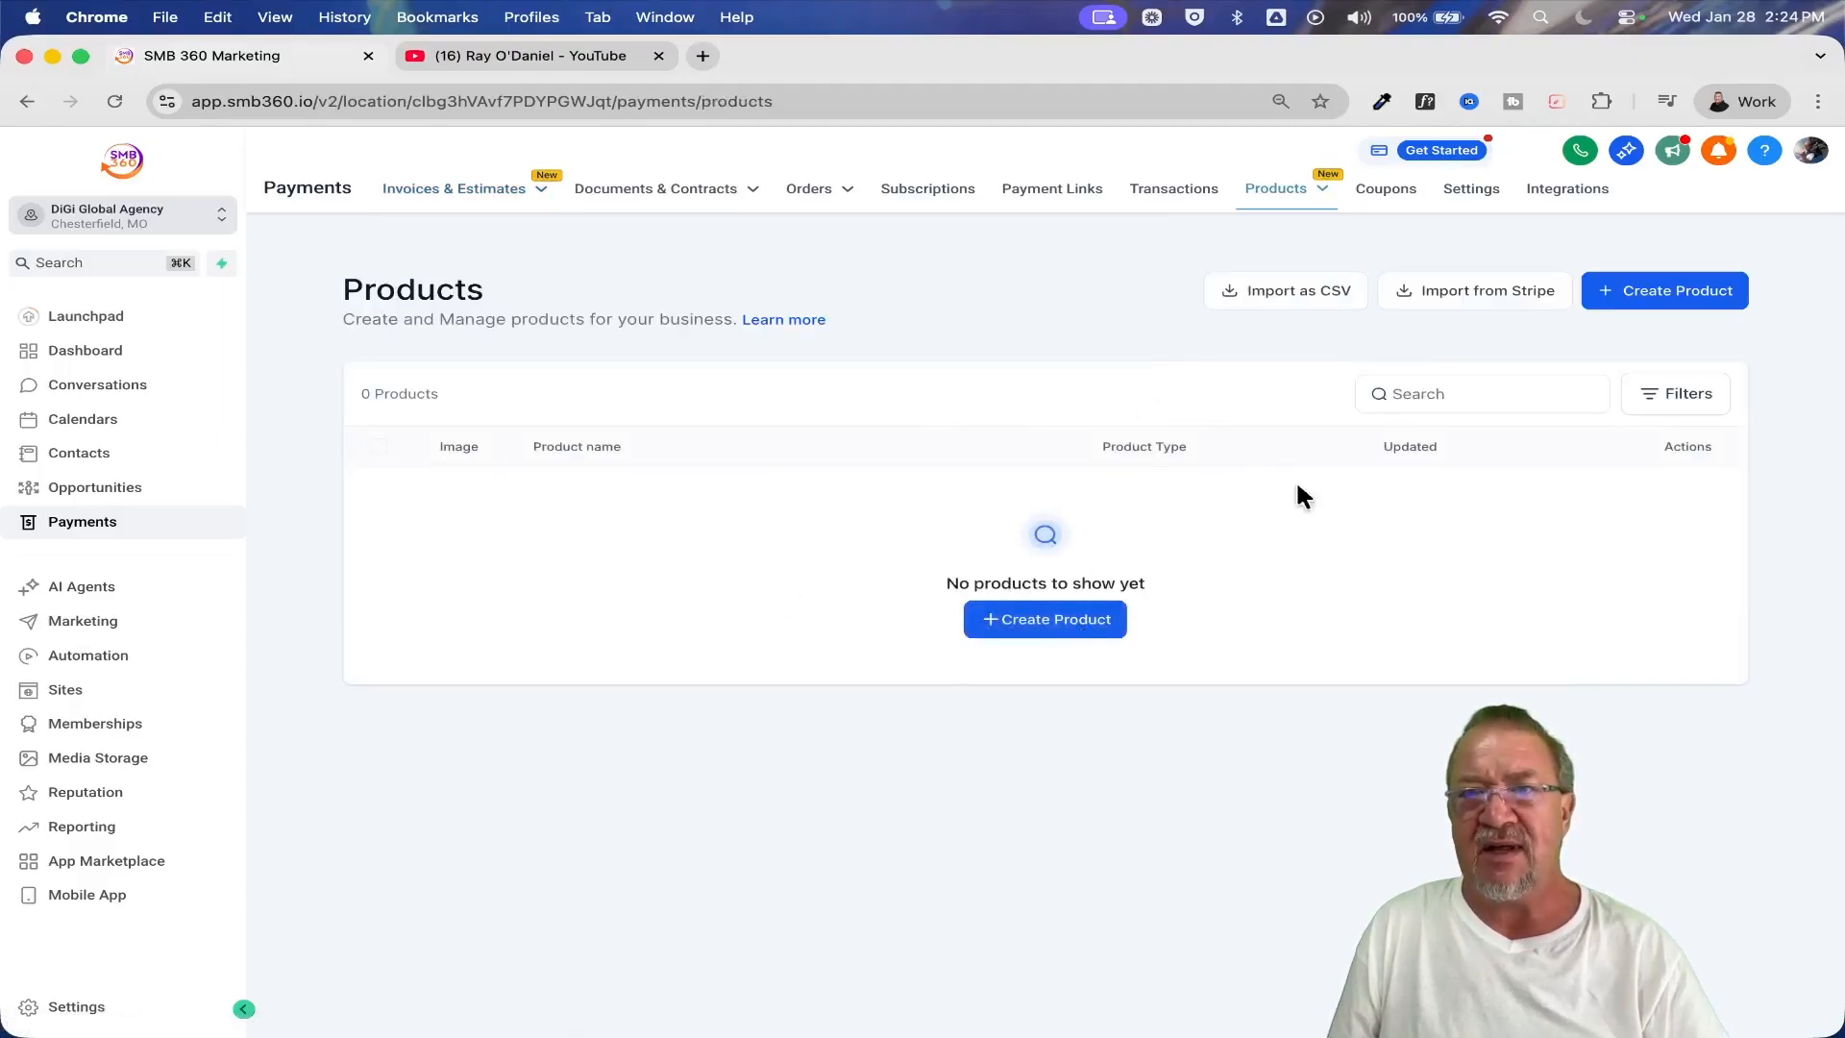
Start a product in the DiGi Global Agency sub-account, examine its Product Information toggles, and return to the products list without saving
left_click(1020, 620)
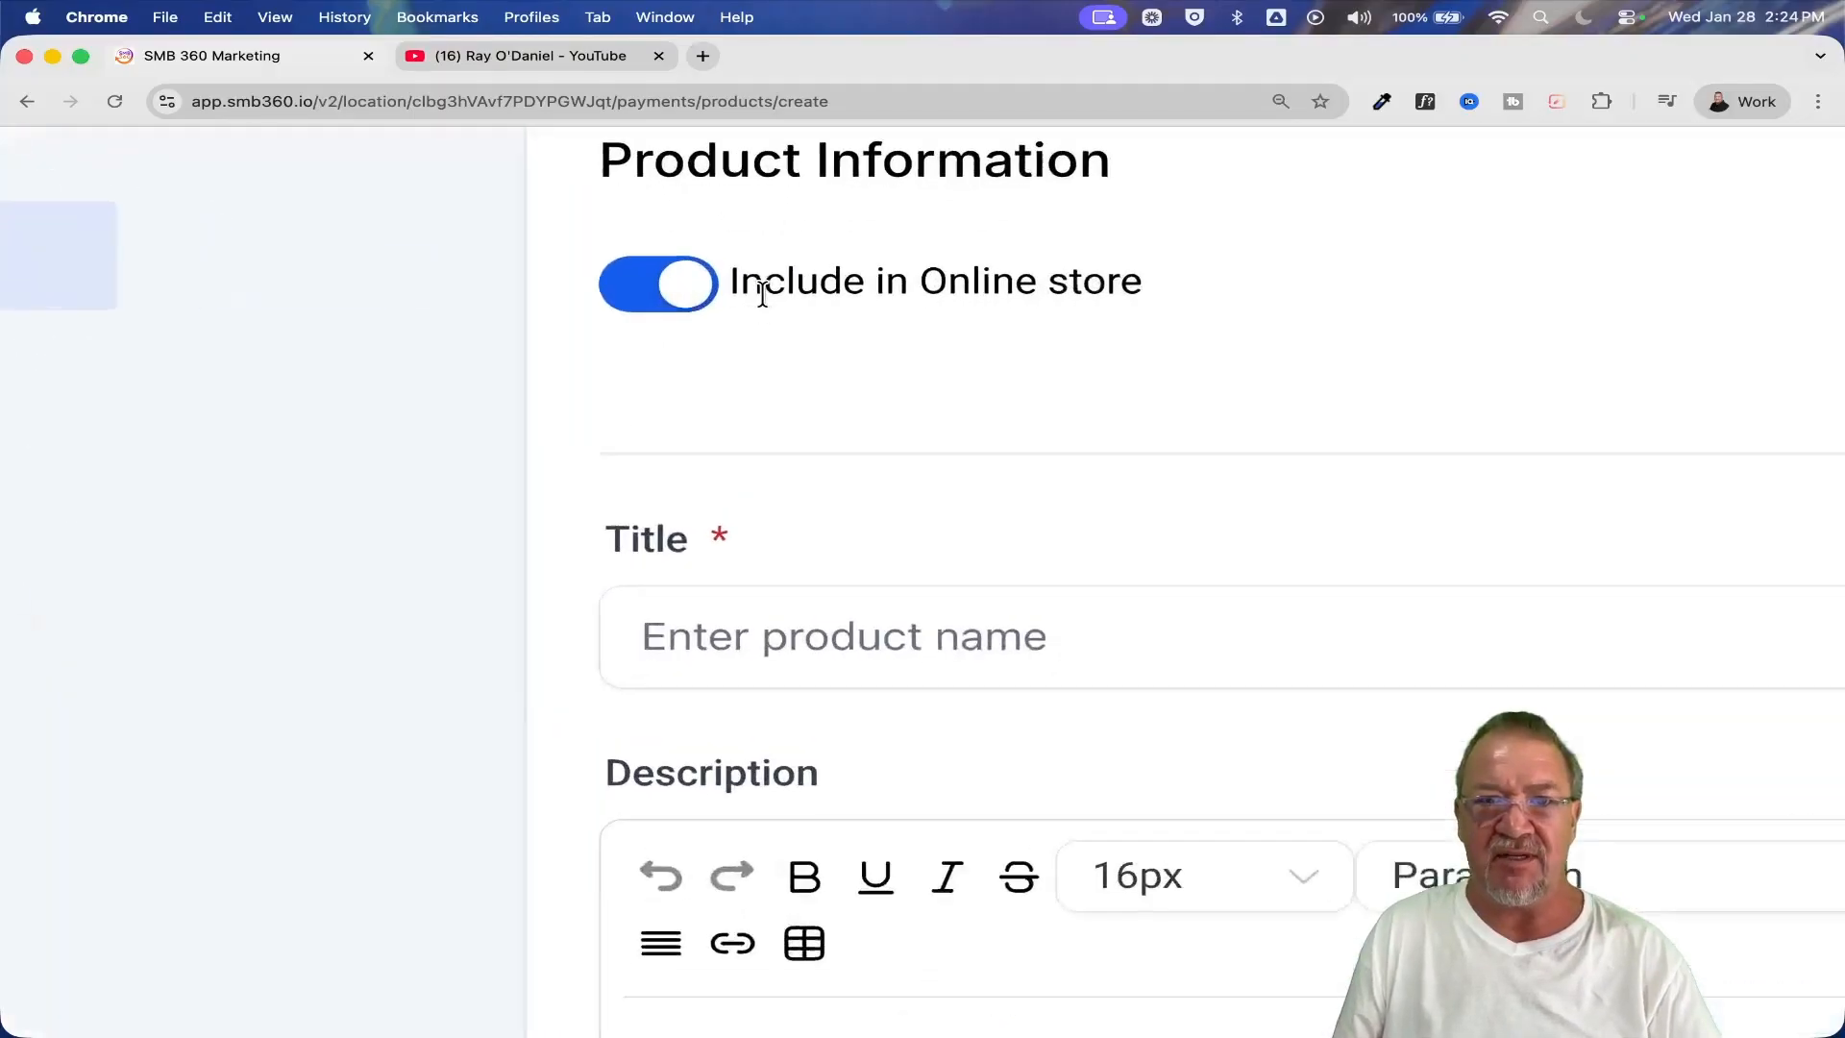
scroll(762, 295, "up", 2)
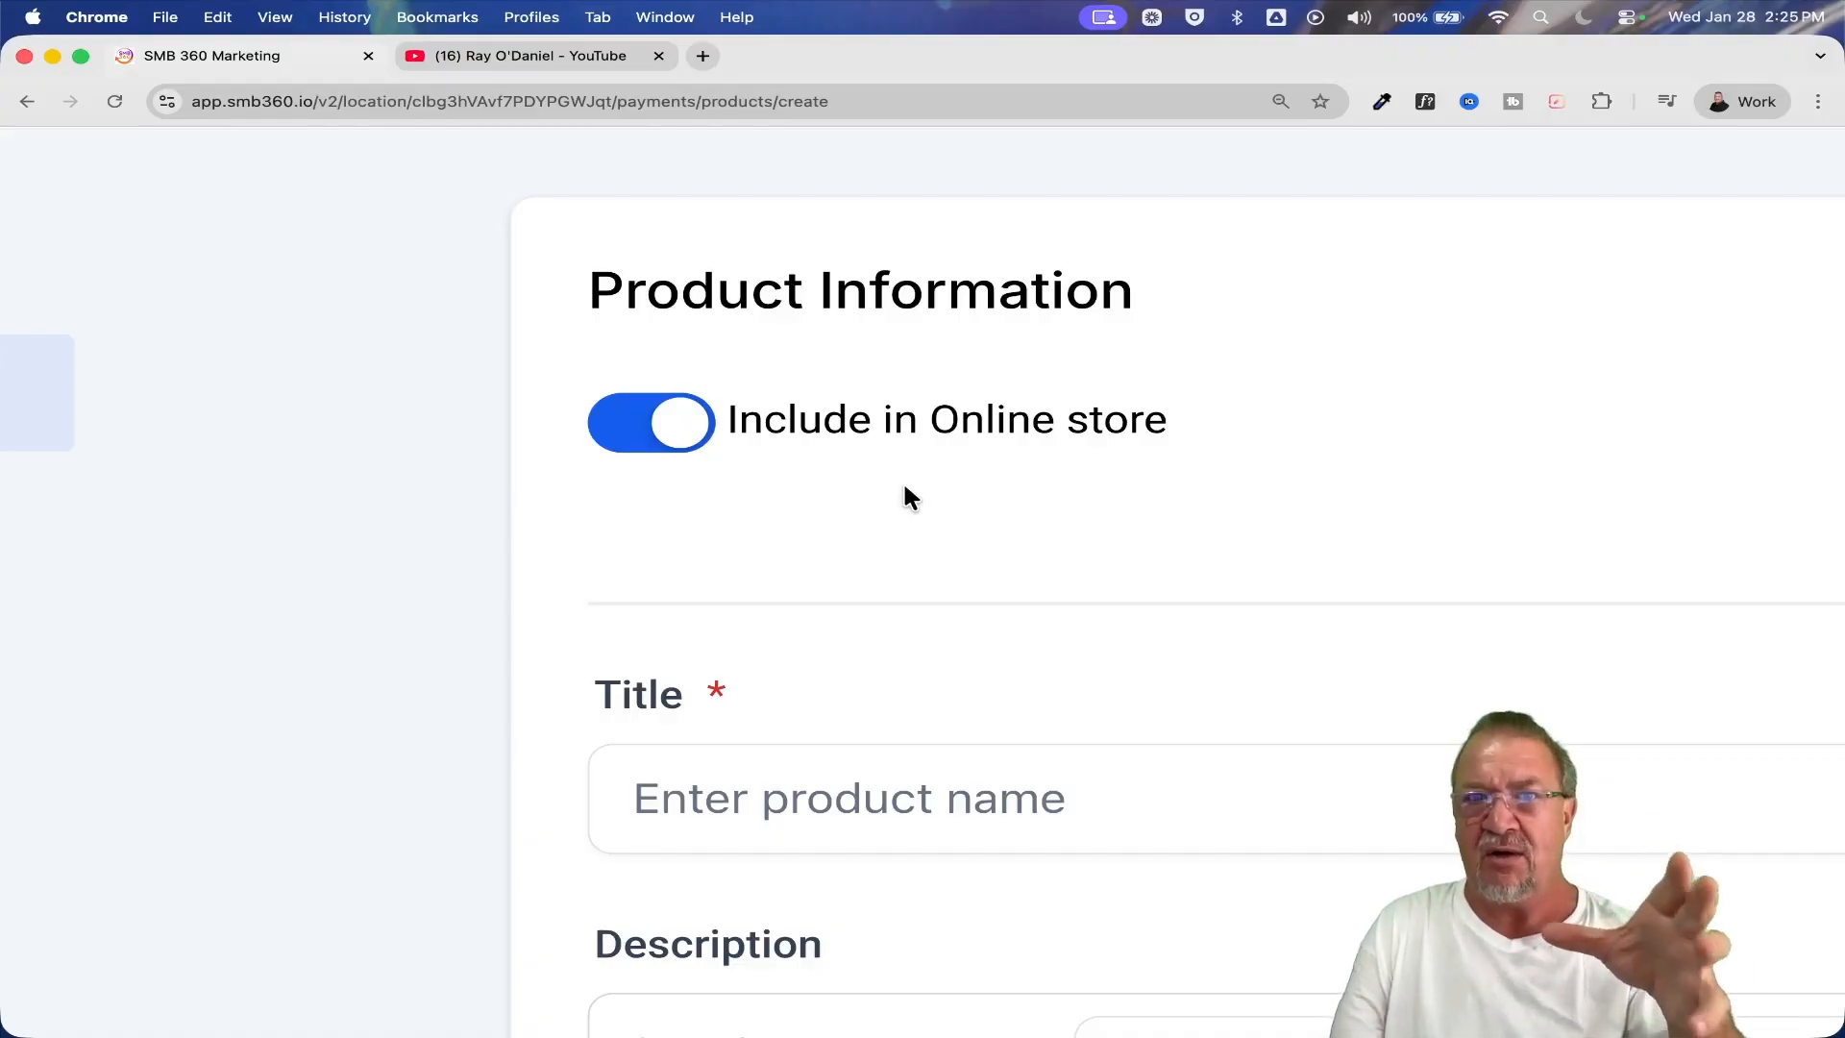
key("super+0")
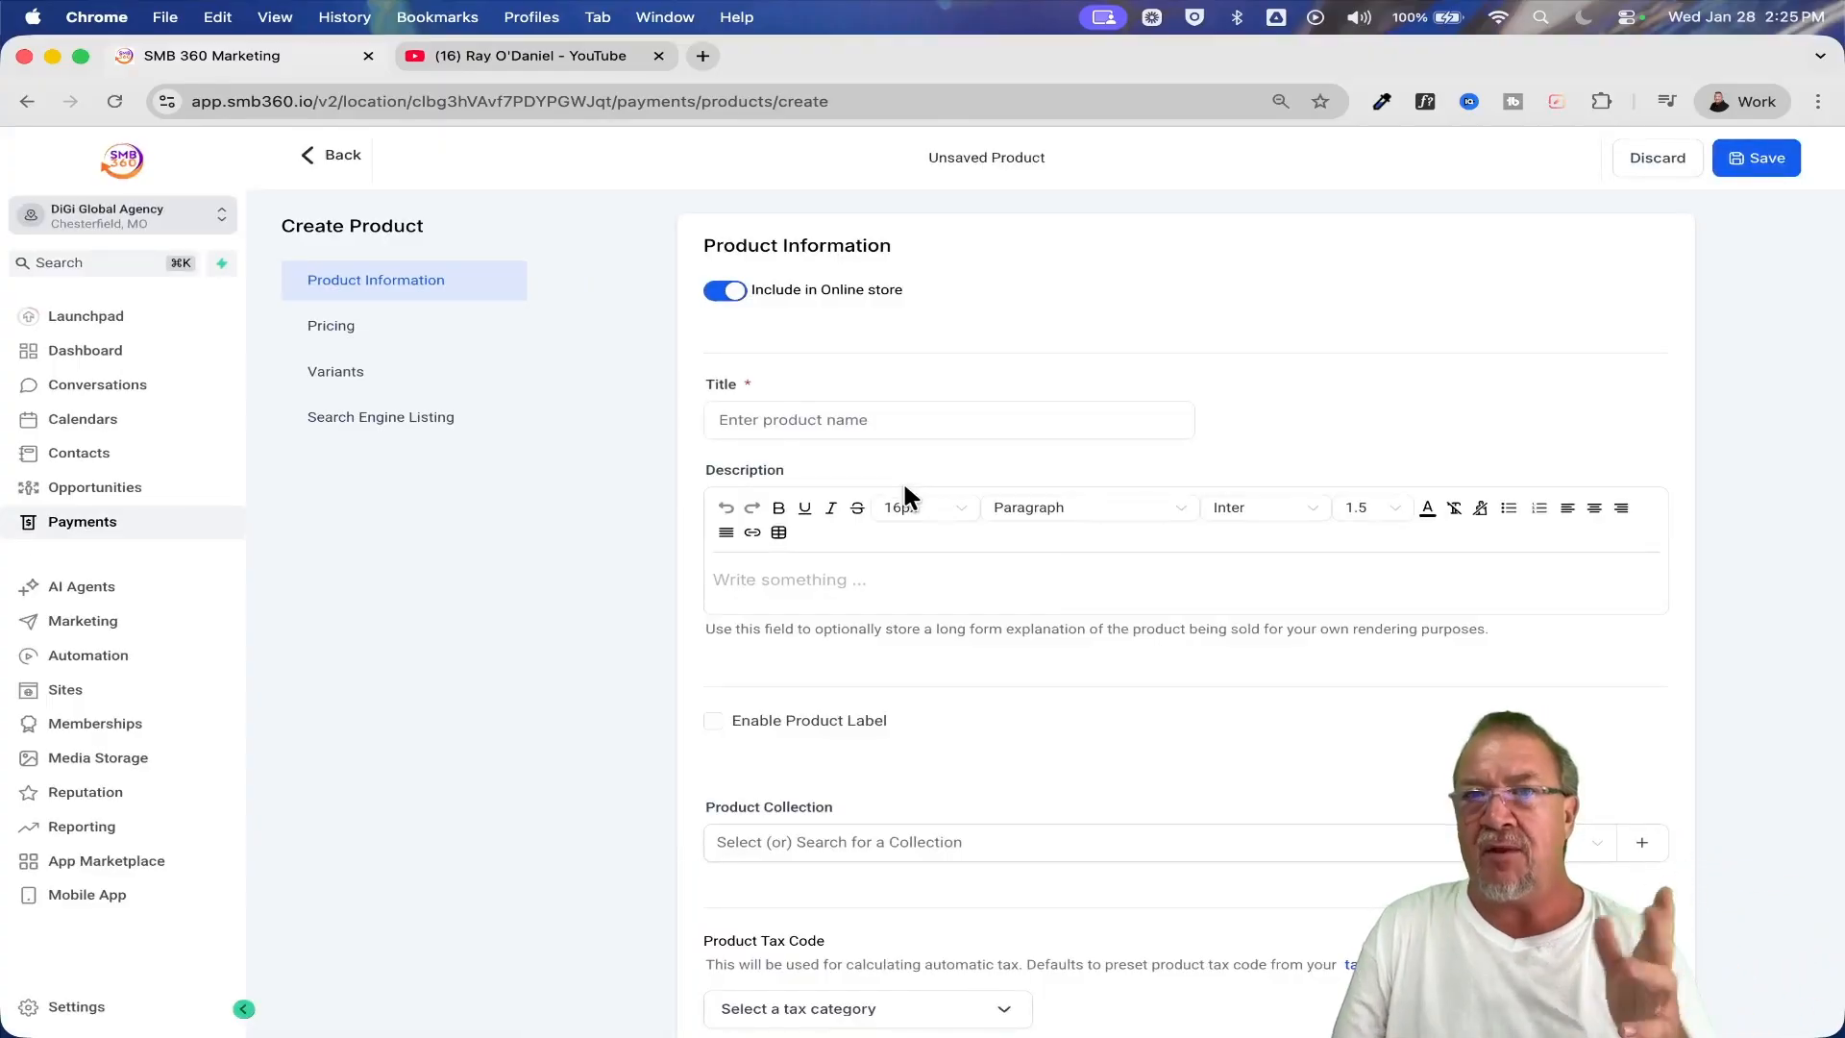
left_click(334, 158)
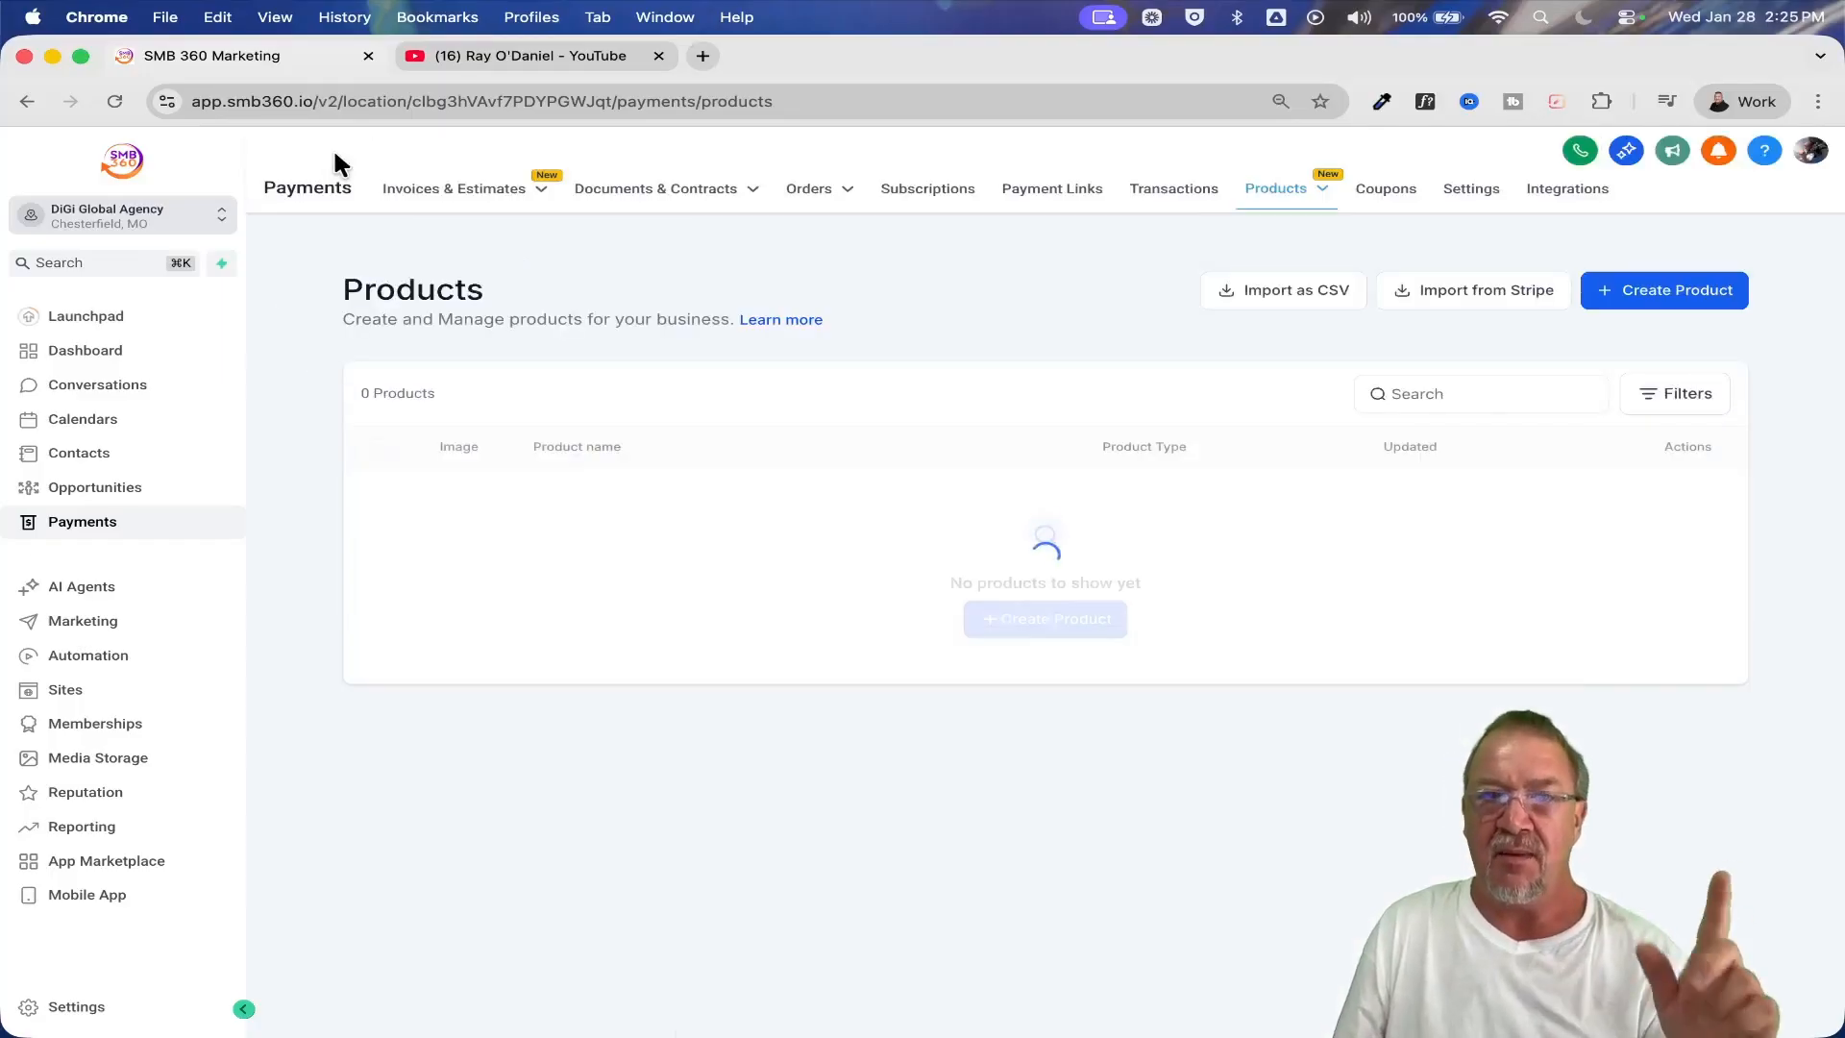
Switch to the other recent sub-account, reload its products list, and examine the SaaS plan label on Affiliate Agency Accelerator
left_click(193, 223)
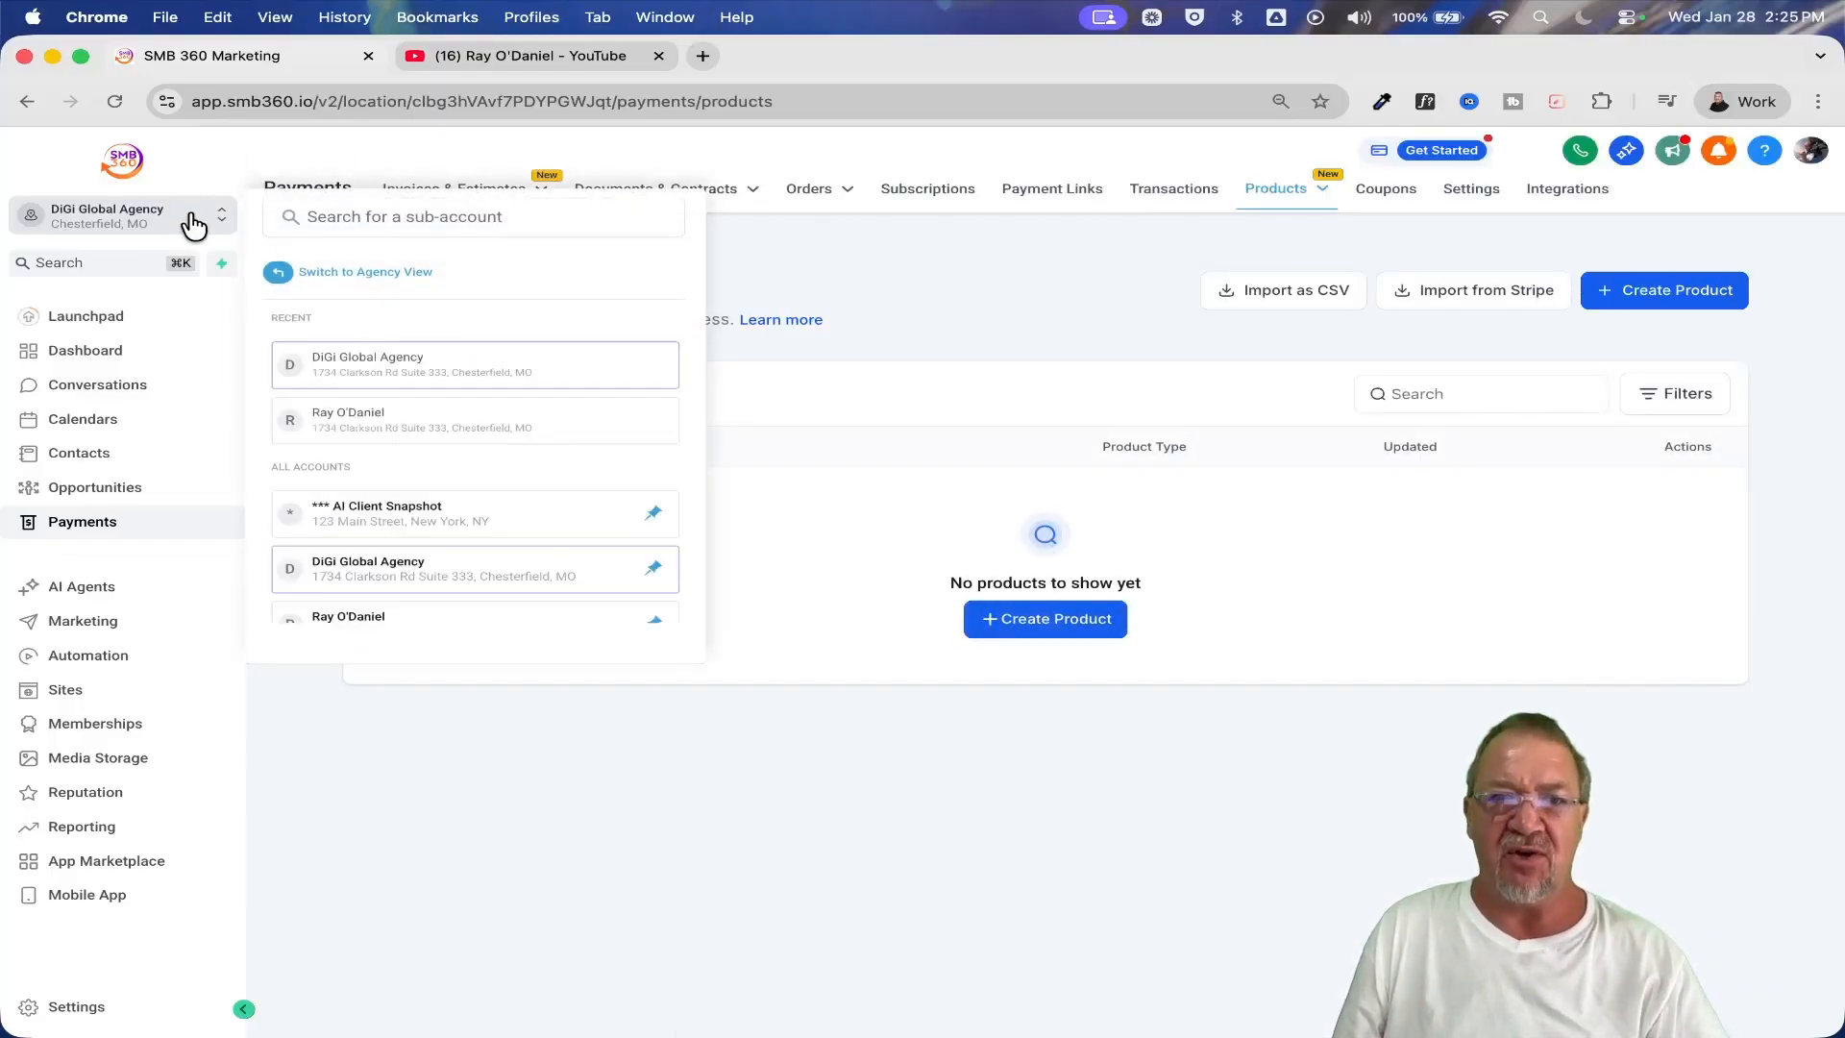
left_click(461, 418)
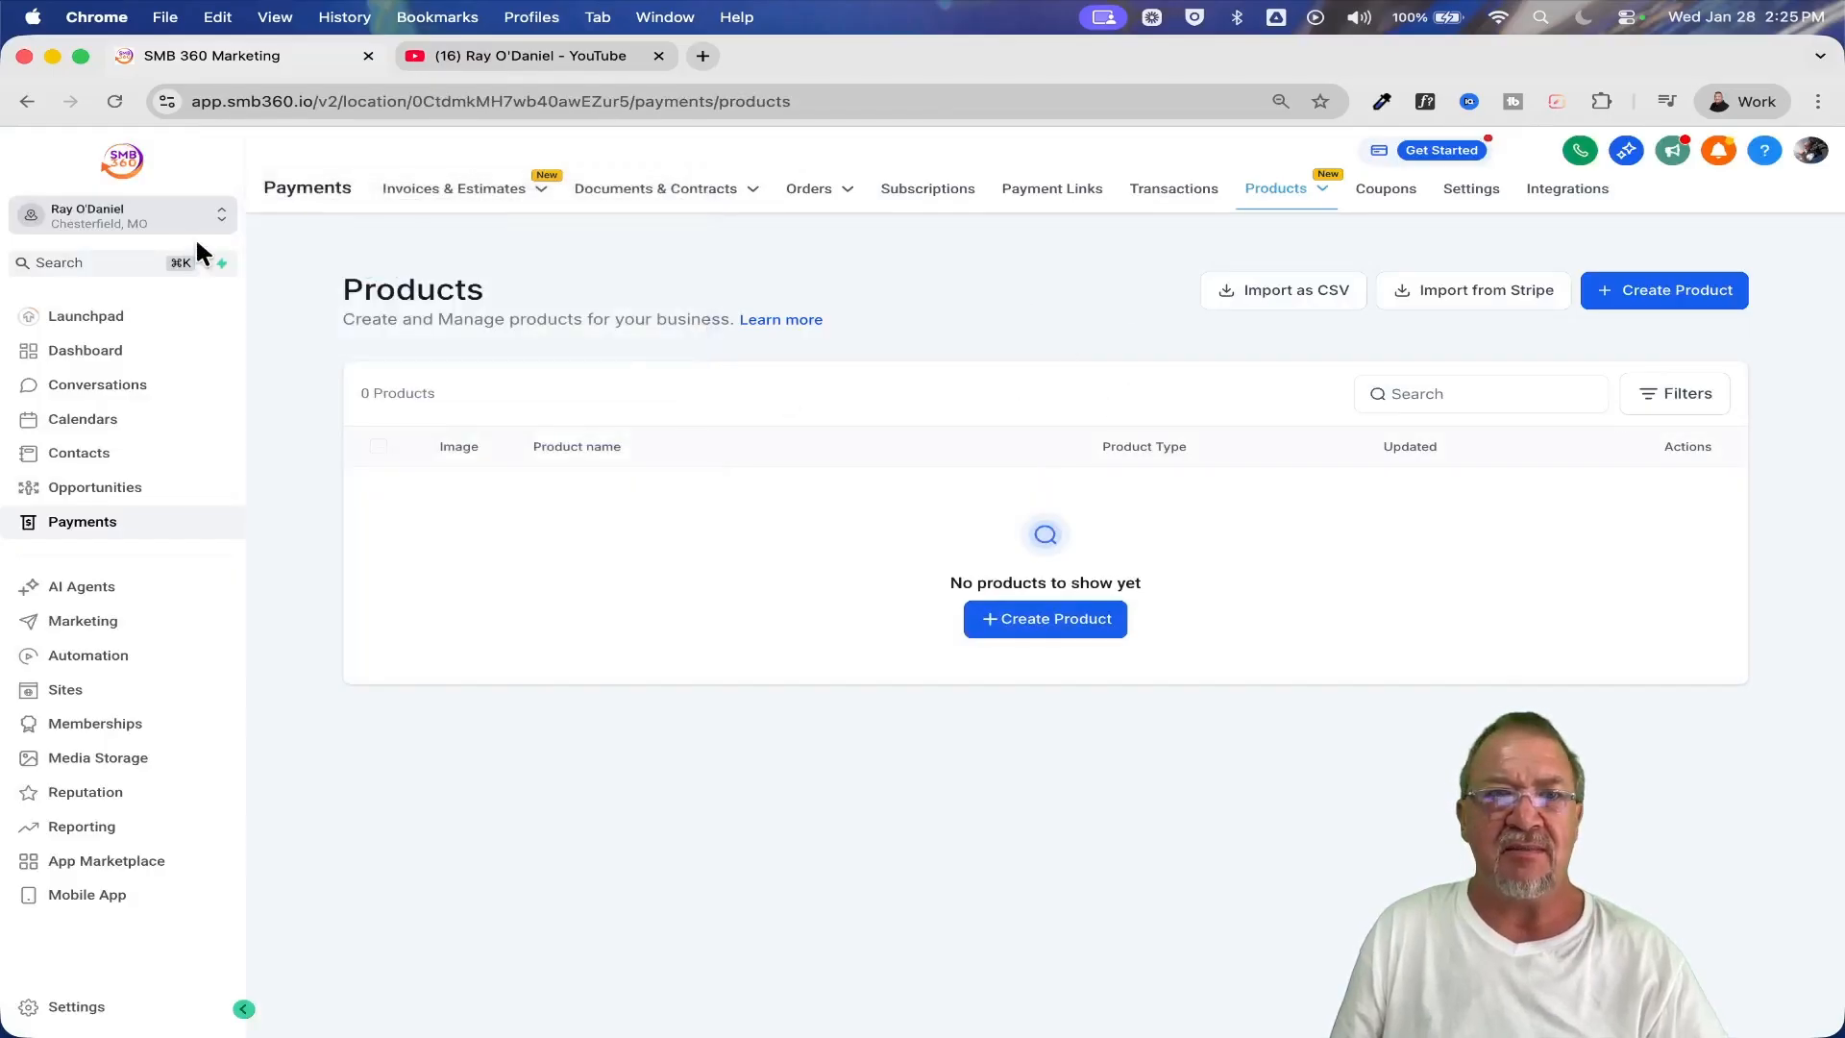
left_click(114, 101)
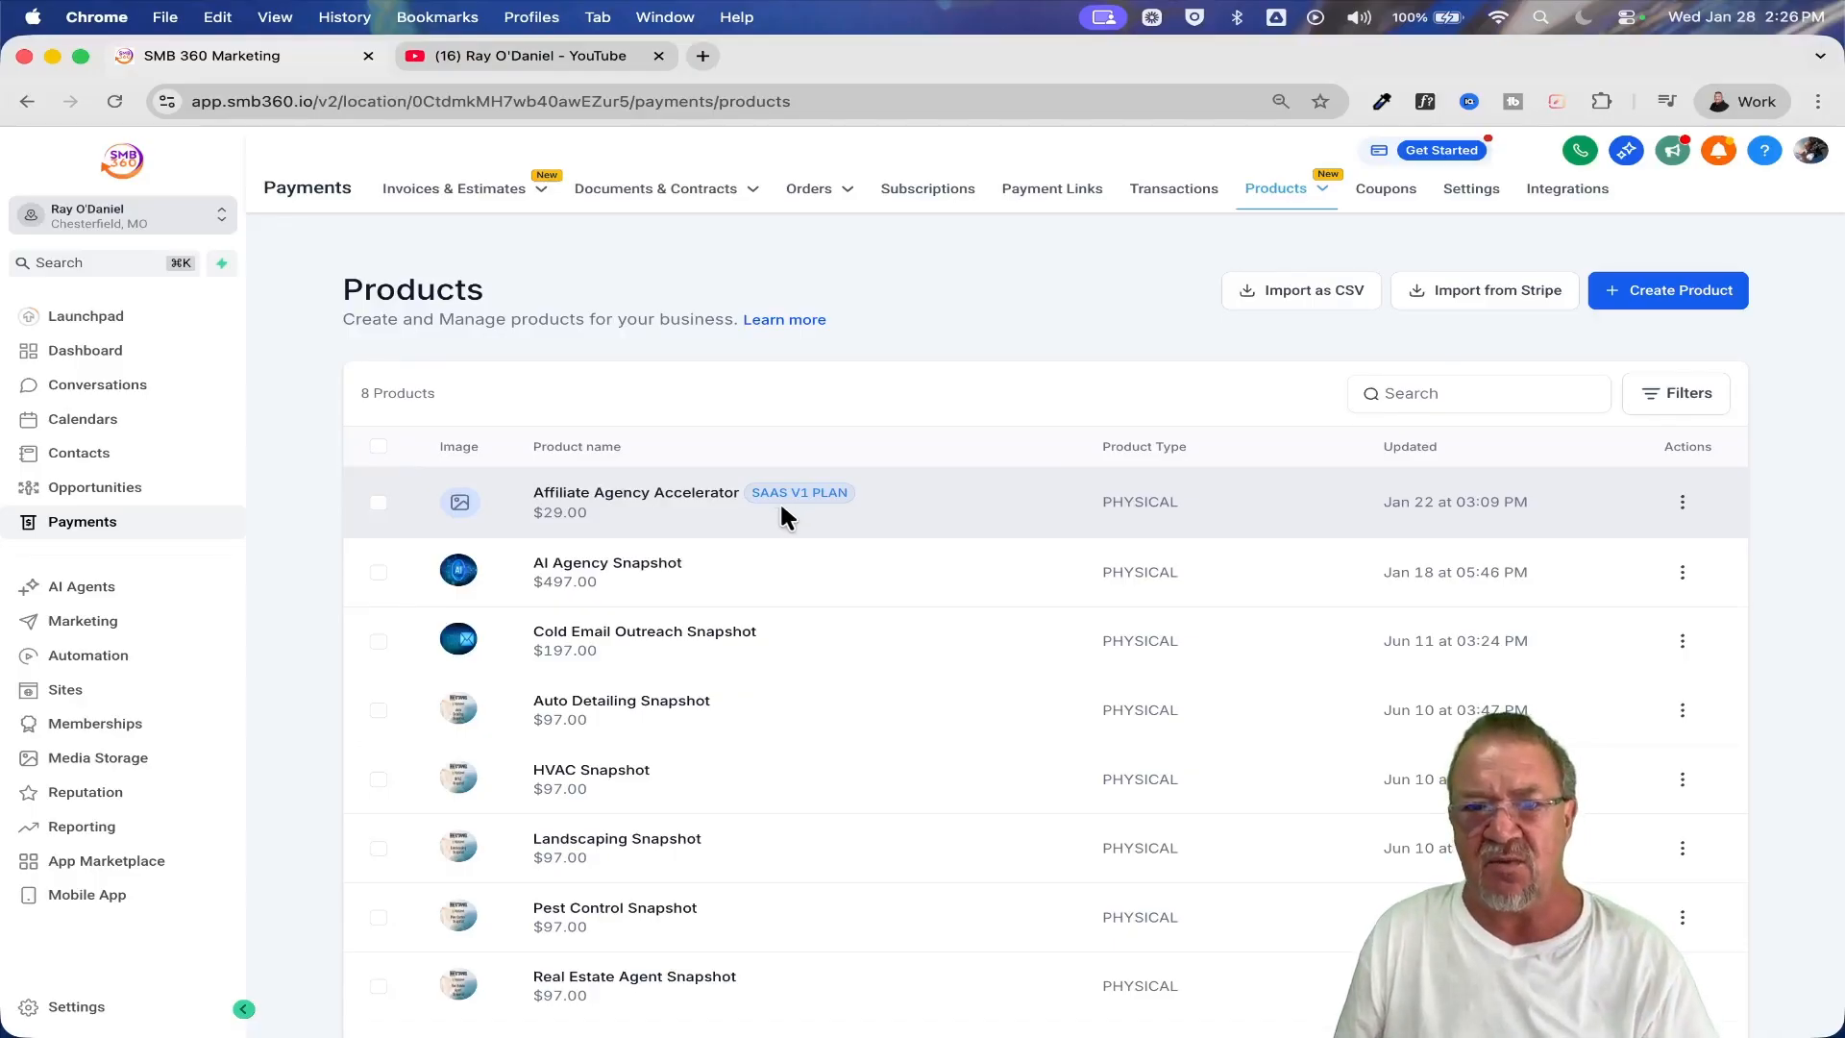
scroll(780, 503, "up", 5)
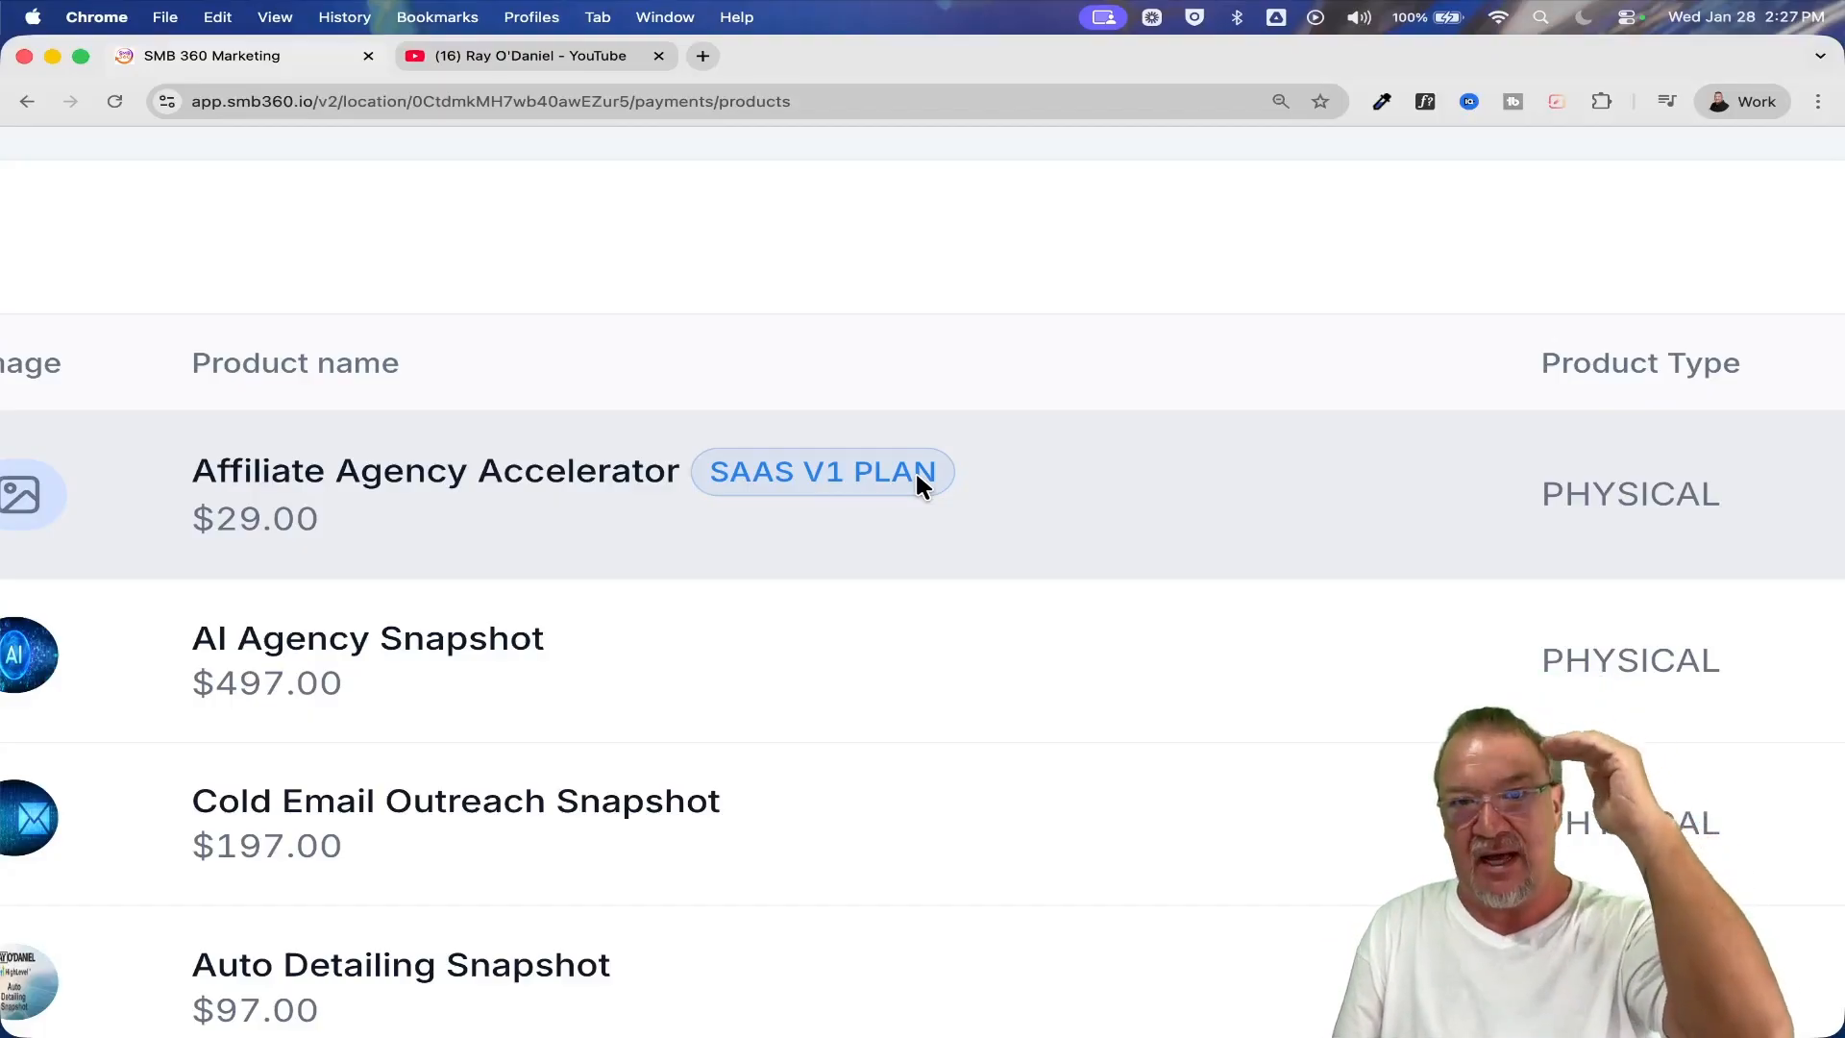
key("super+0")
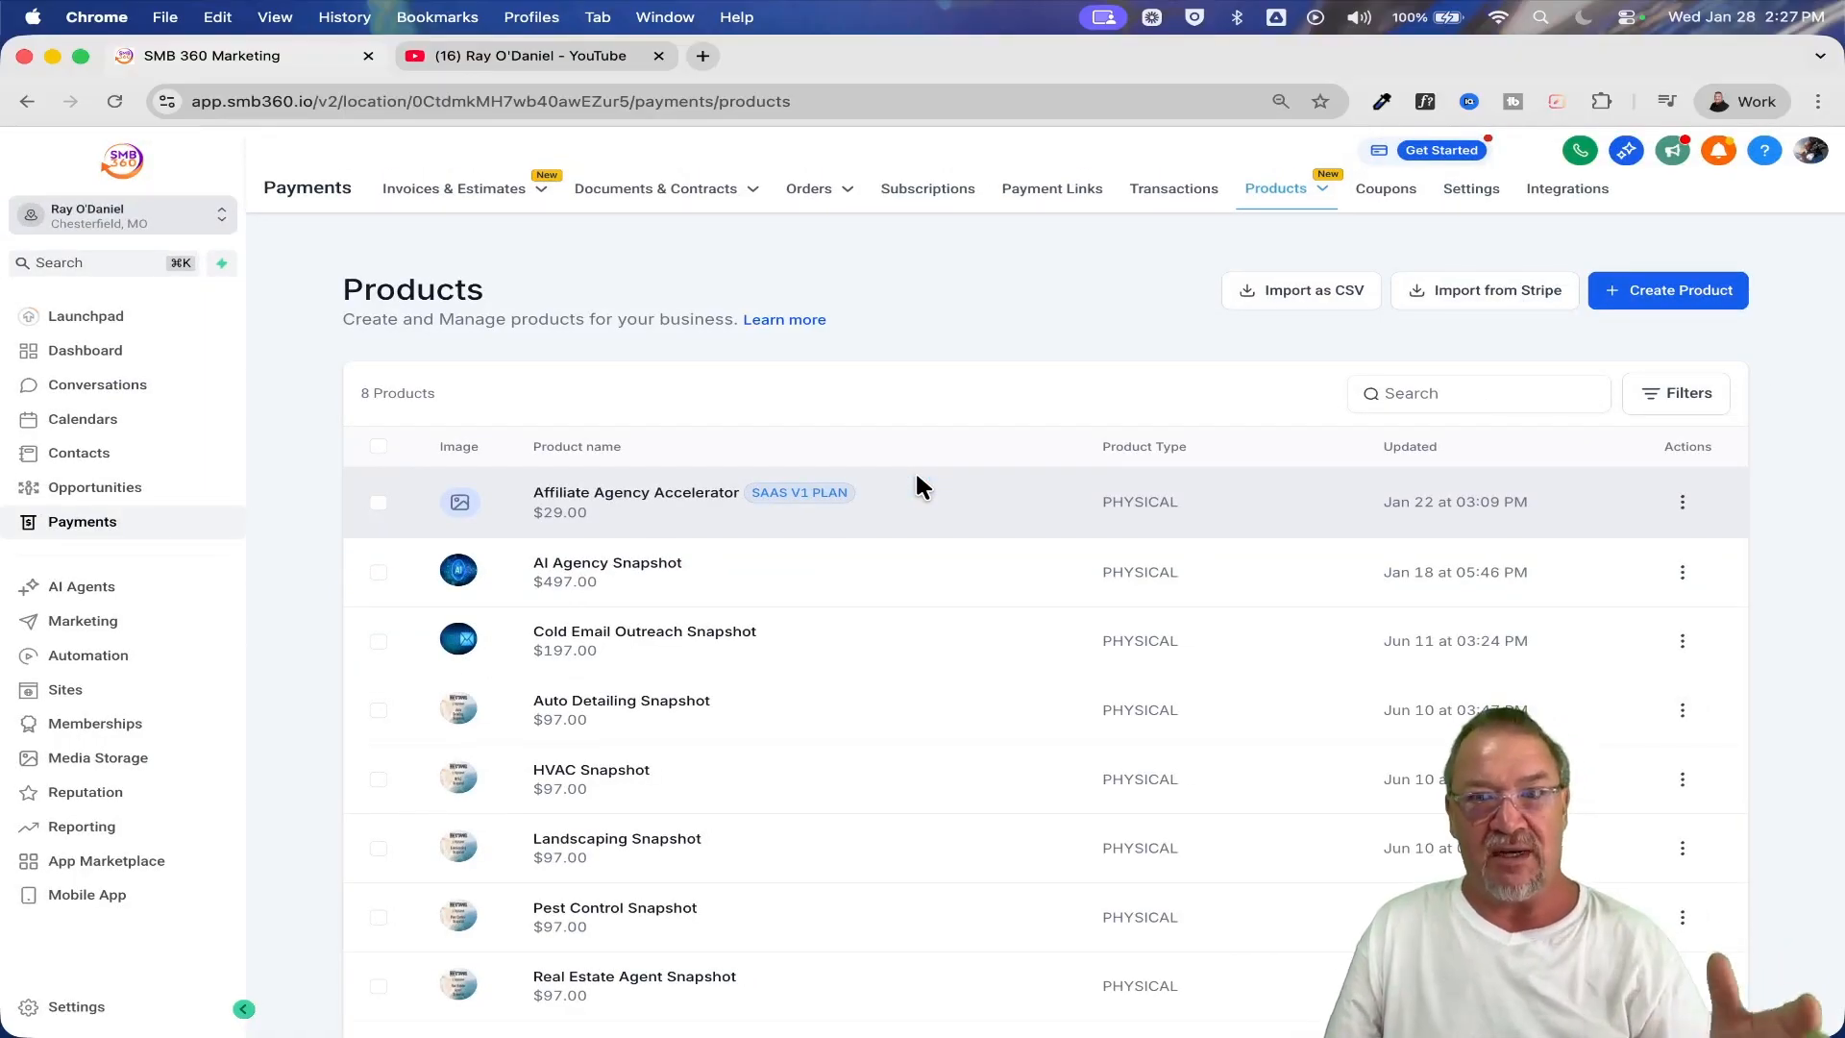
Start creating a new product in this sub-account and examine its Include in Online store and Use as SaaS Product options
left_click(1665, 292)
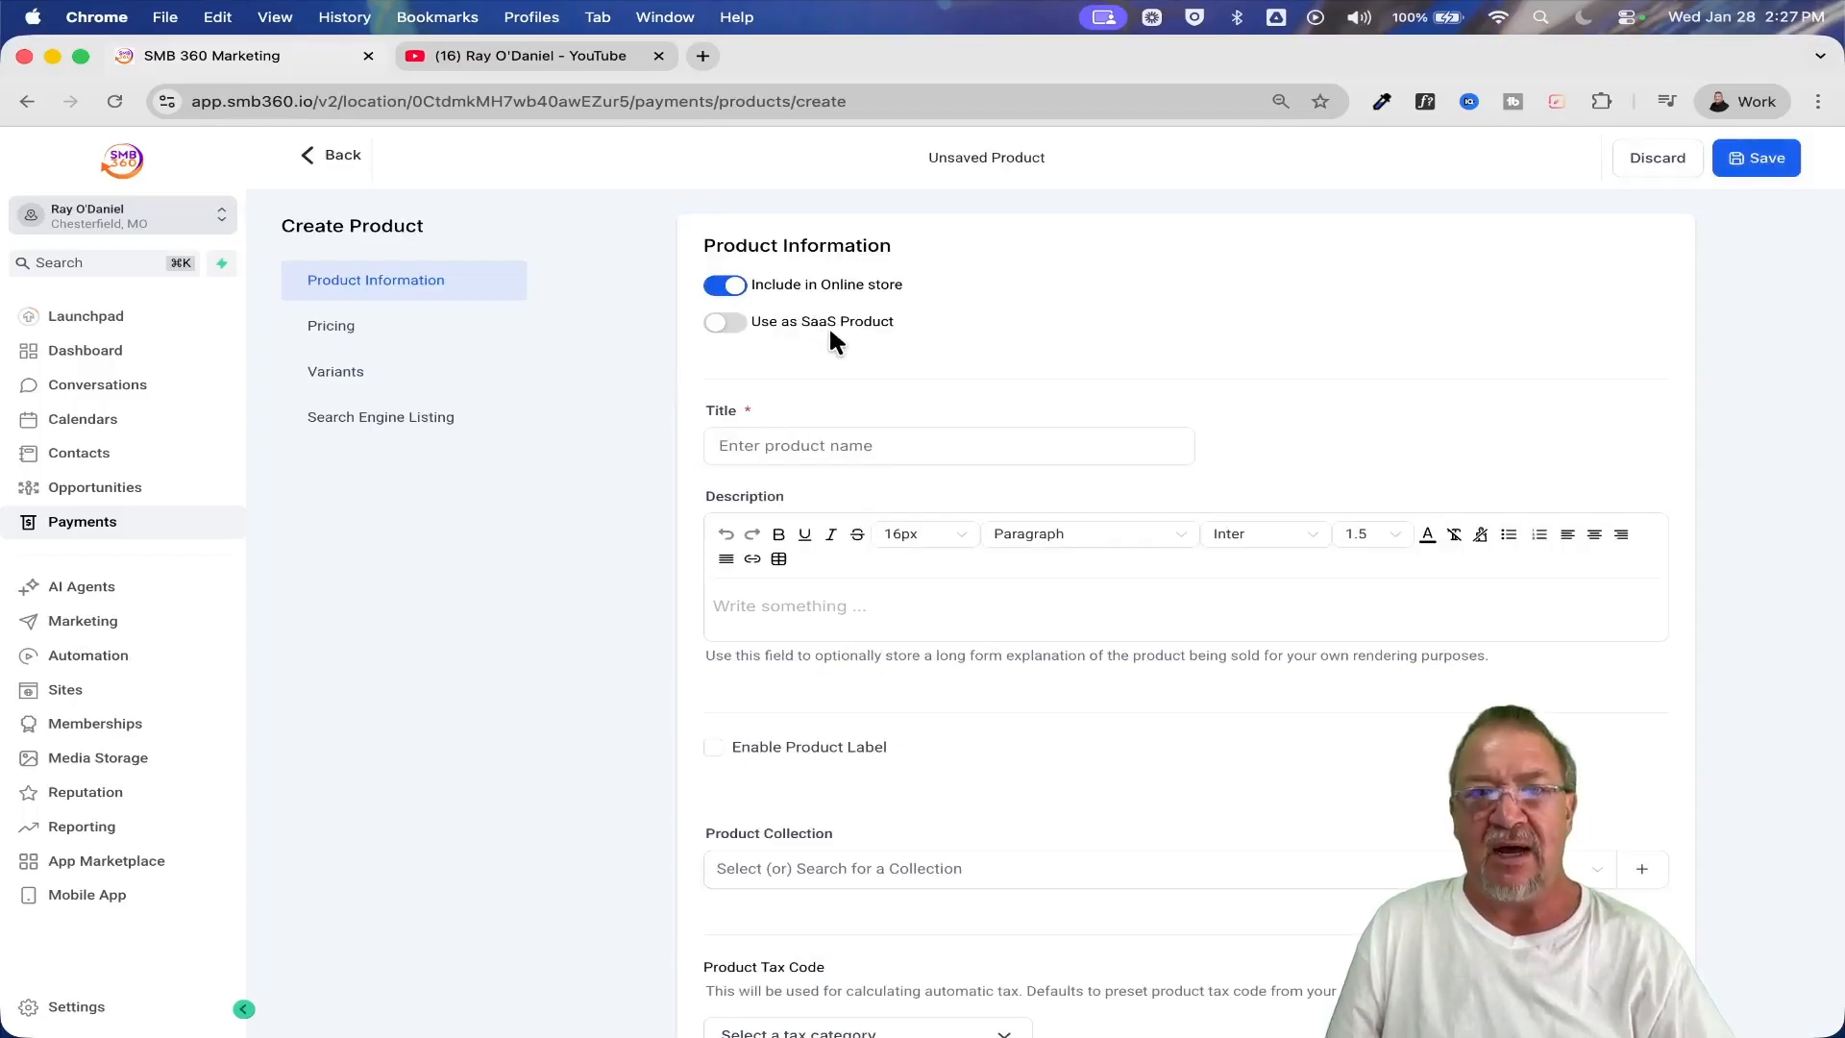
key("super+equal")
key("super+equal")
key("super+equal")
key("super+equal")
key("super+equal")
key("super+equal")
key("super+equal")
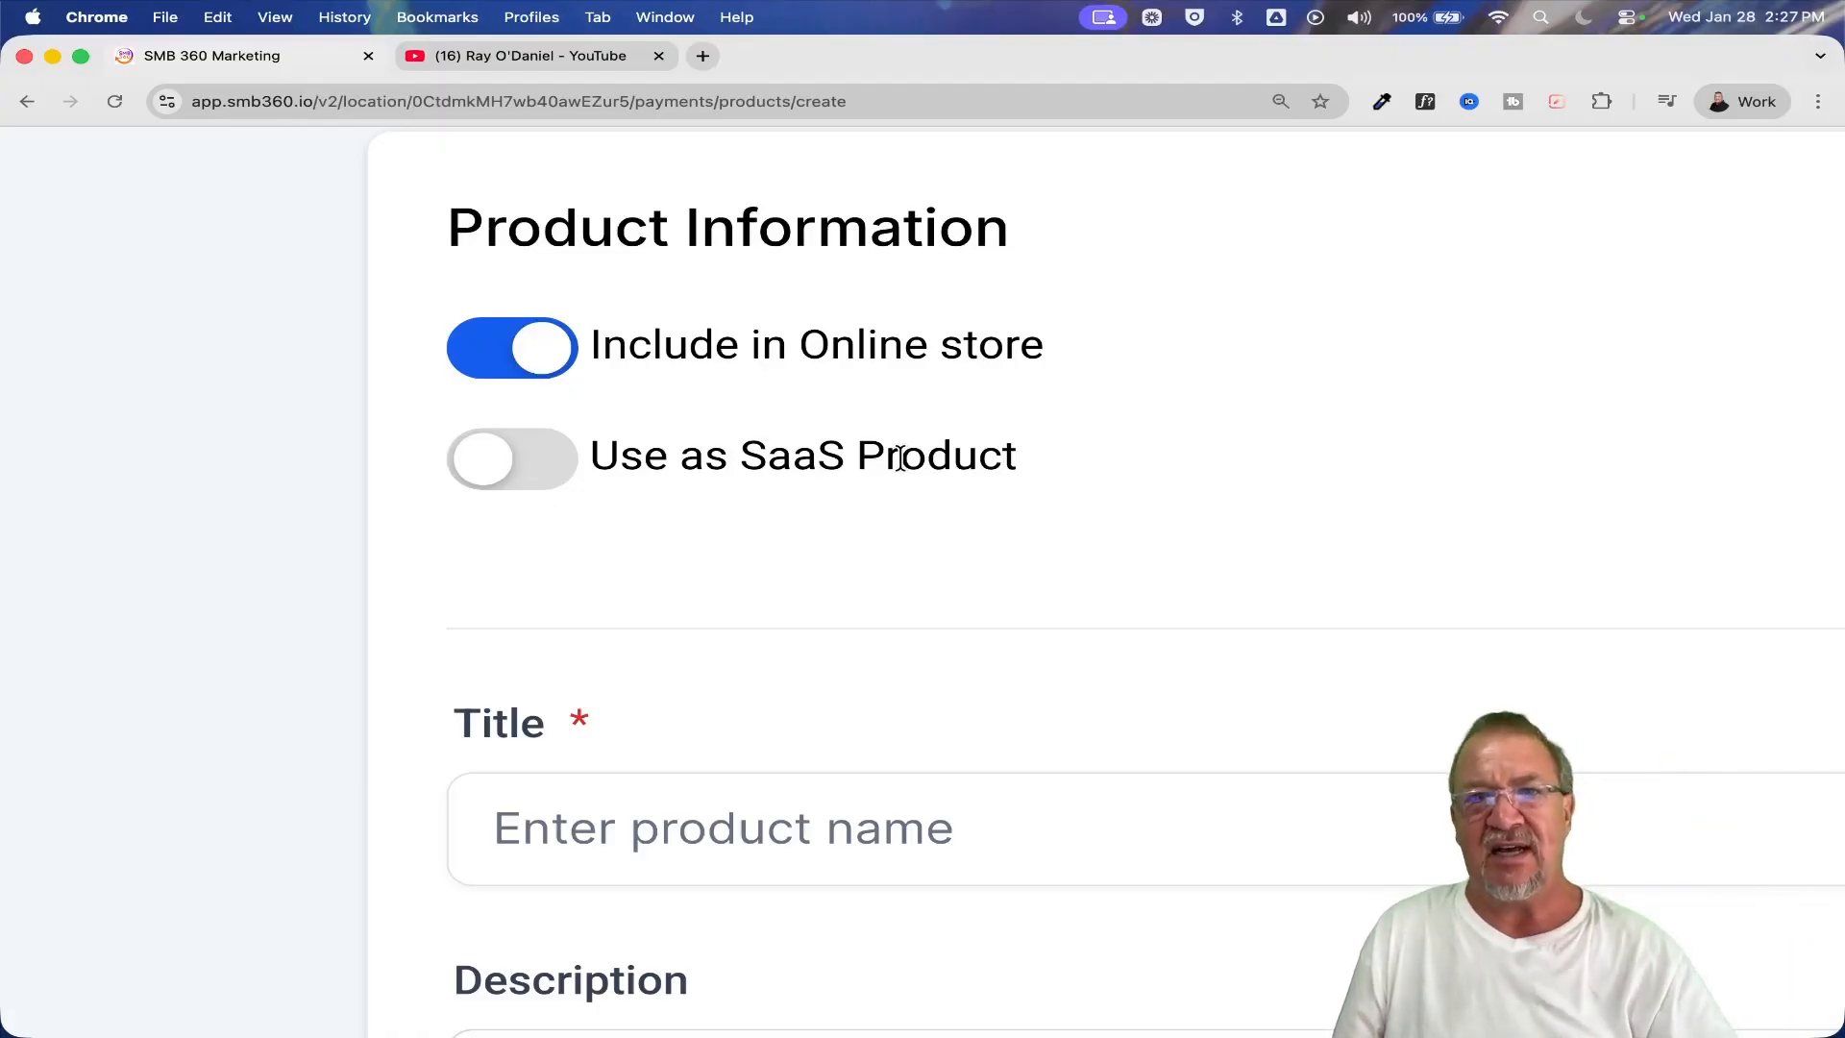
scroll(1061, 502, "down", 5)
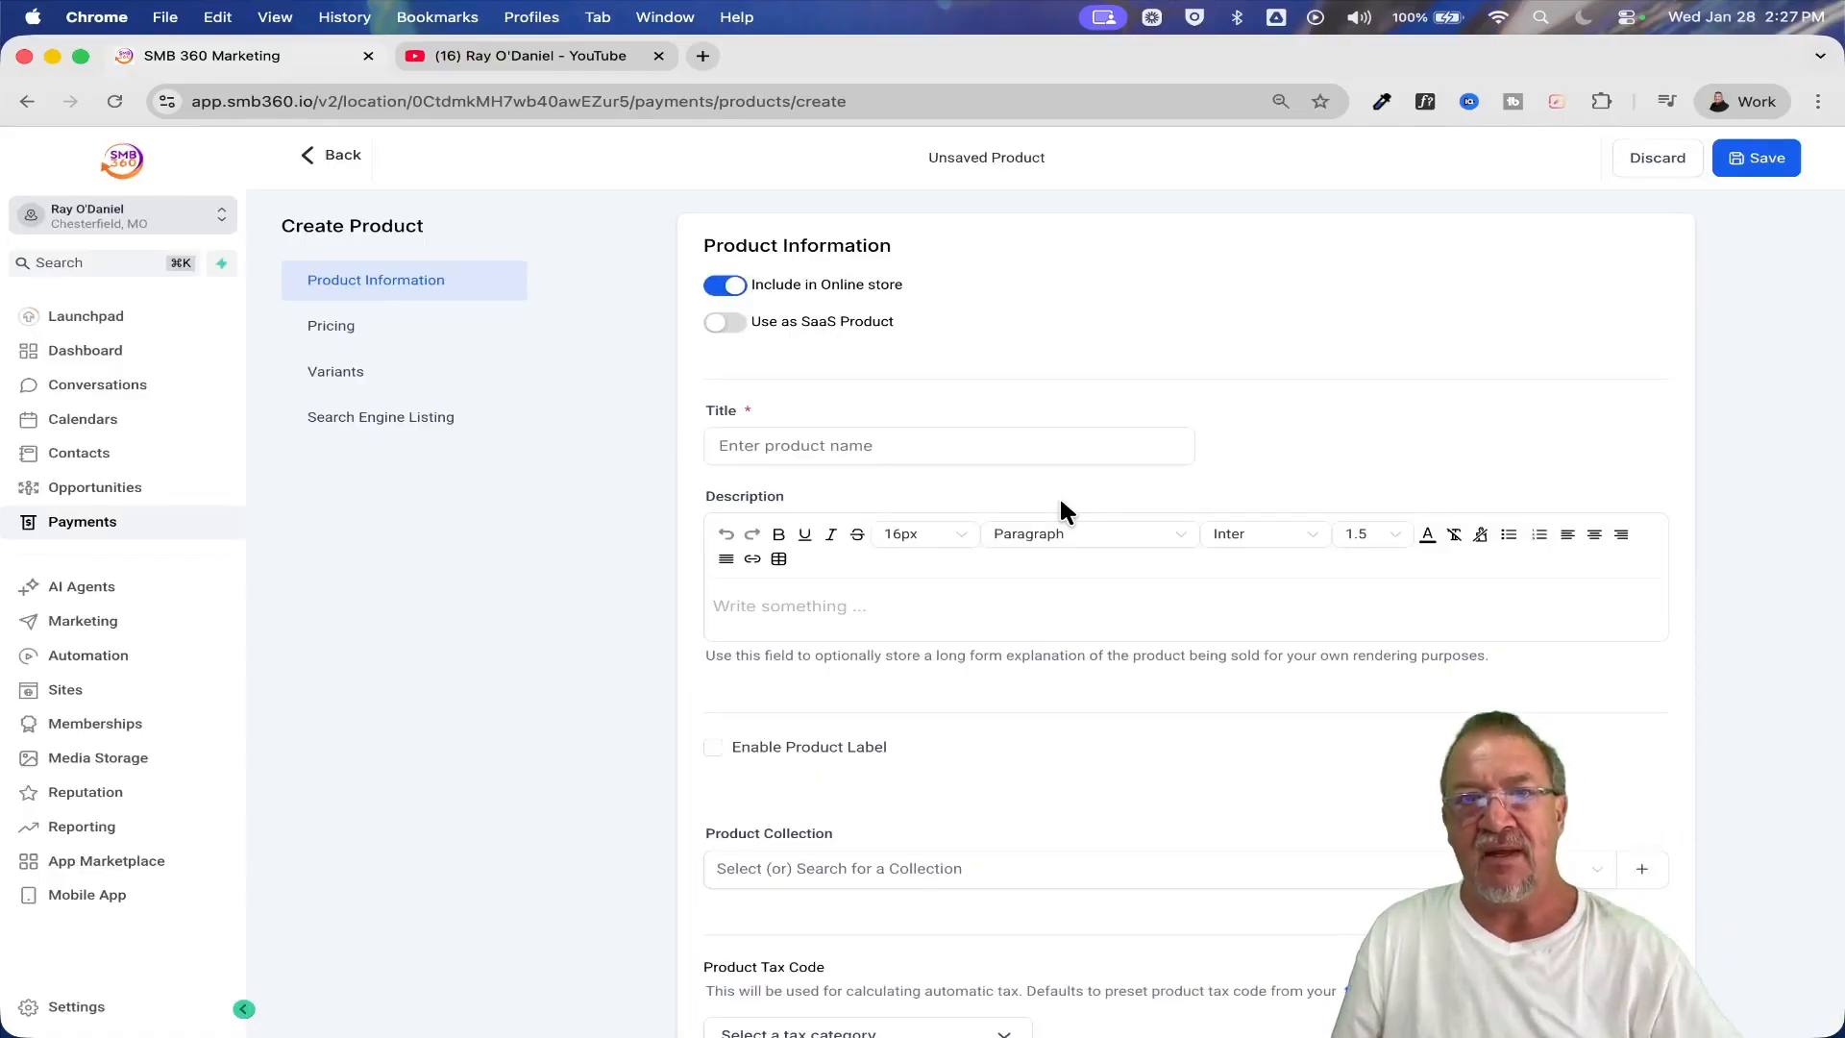
Exclude the new product from the online store, enable it as a SaaS product, and title it "Test Product"
left_click(732, 286)
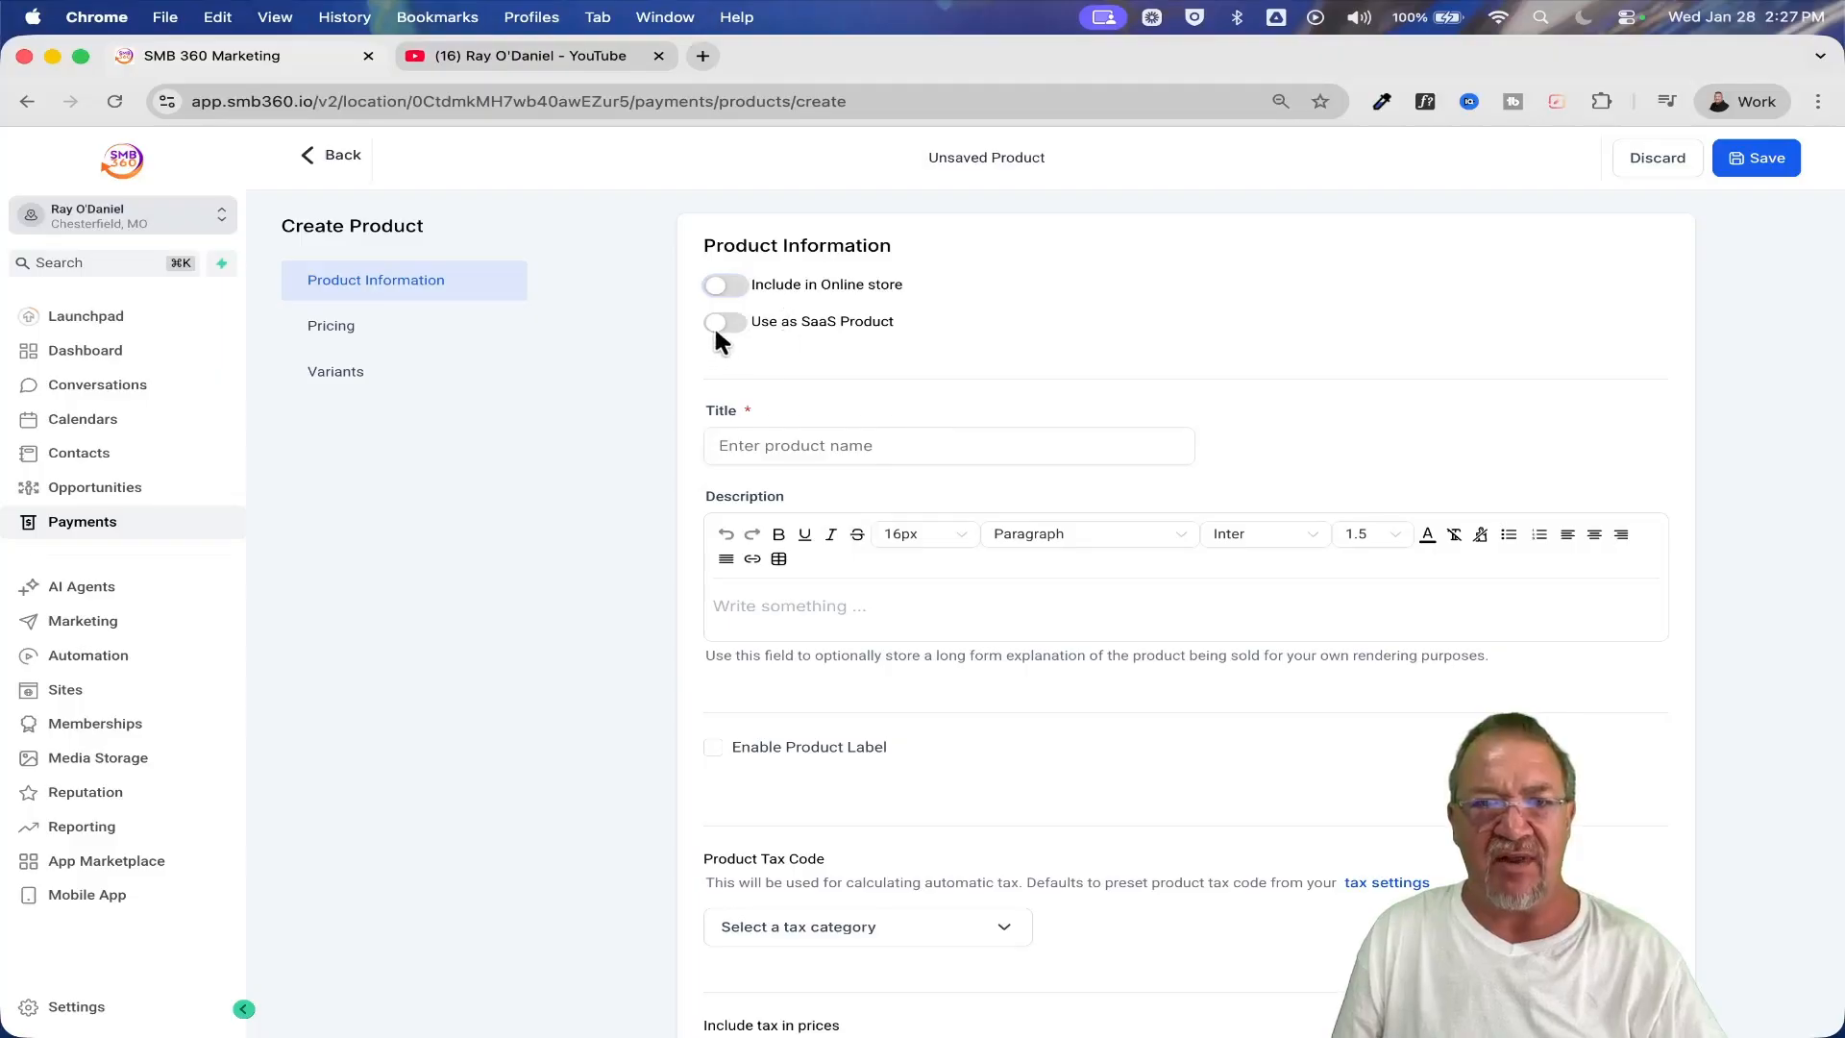
left_click(718, 326)
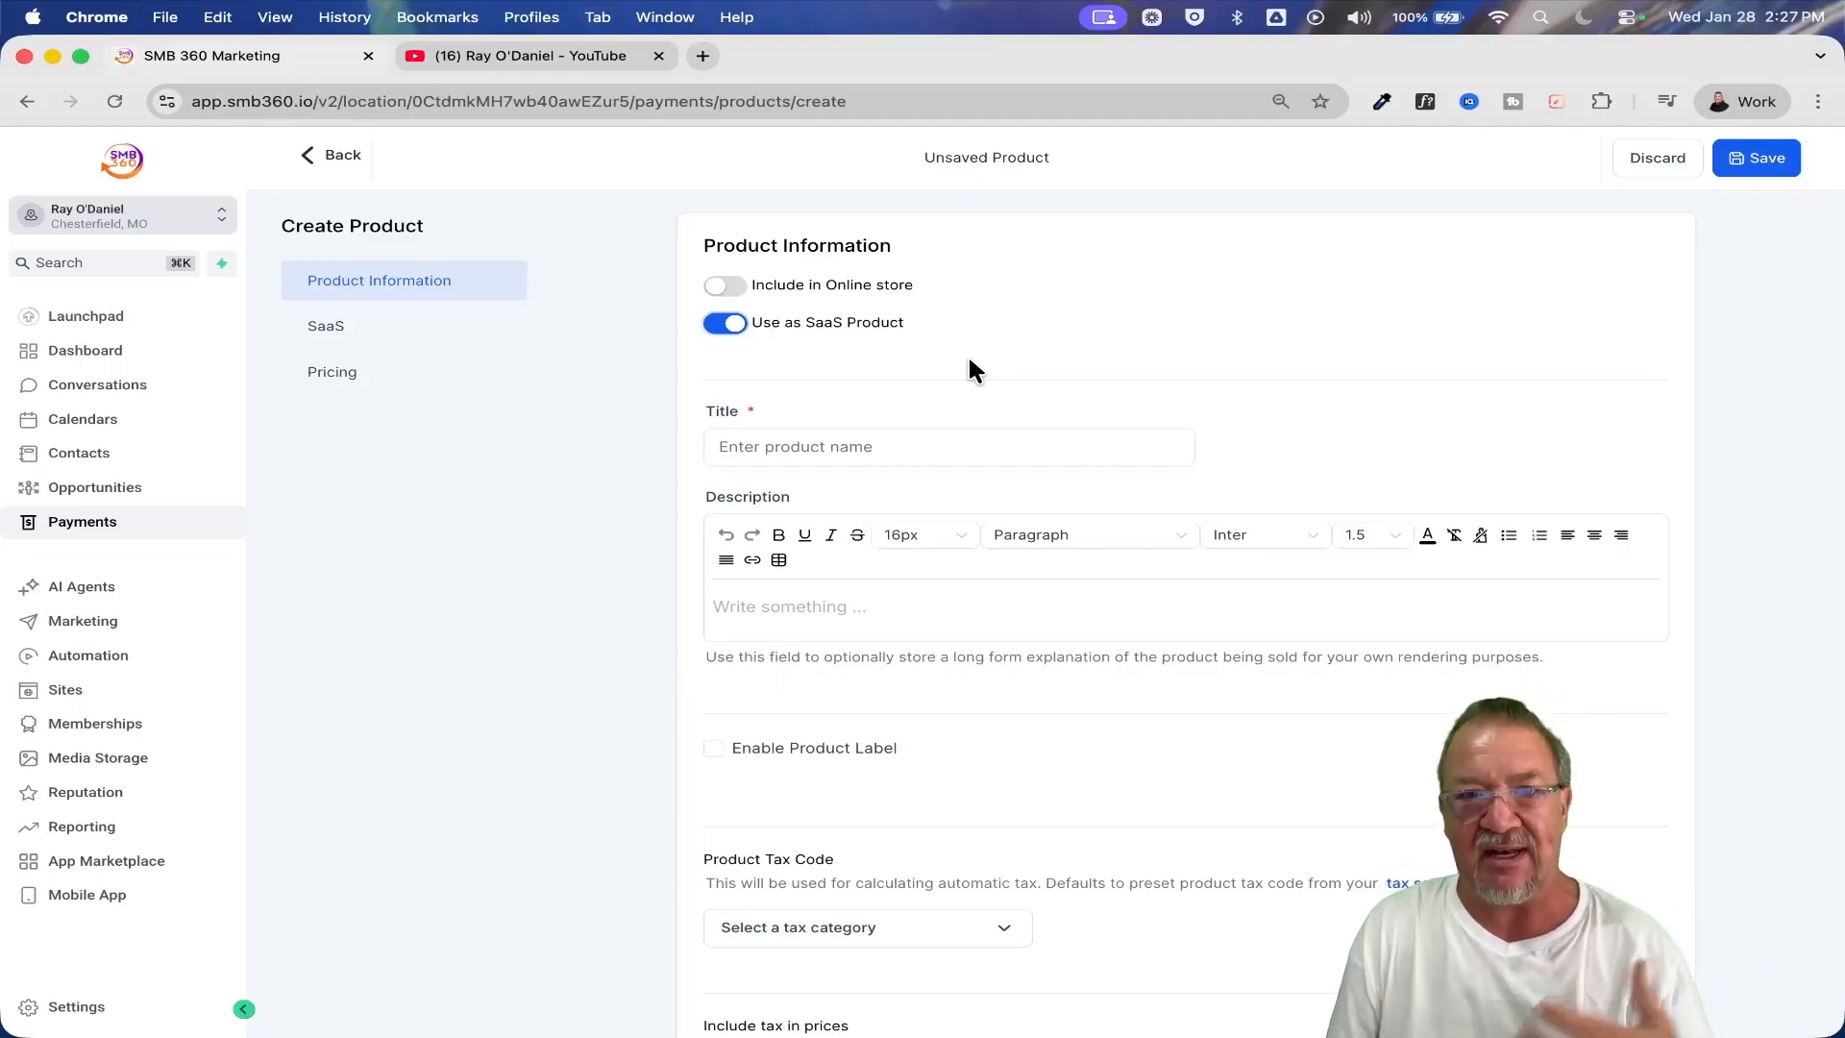
left_click(889, 446)
type("Test Product")
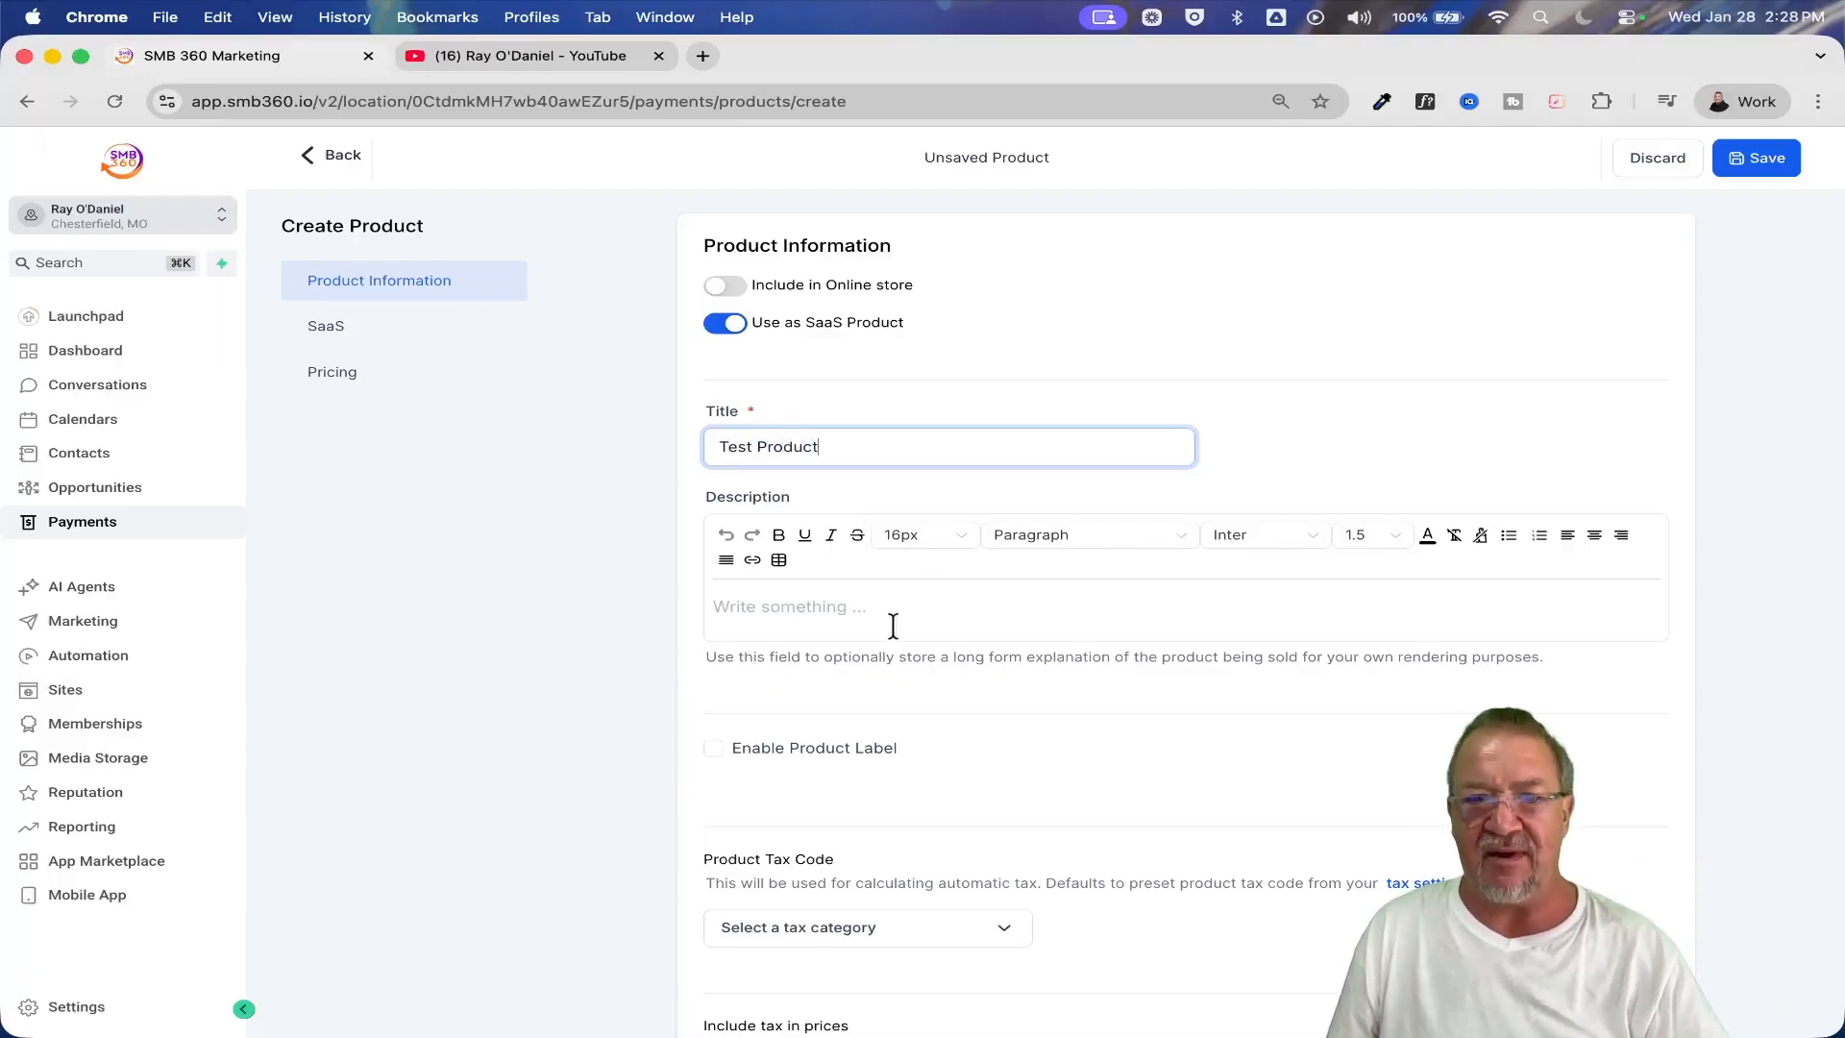
Review the product form's description, label and tax settings, down to the SaaS section
scroll(873, 629, "down", 3)
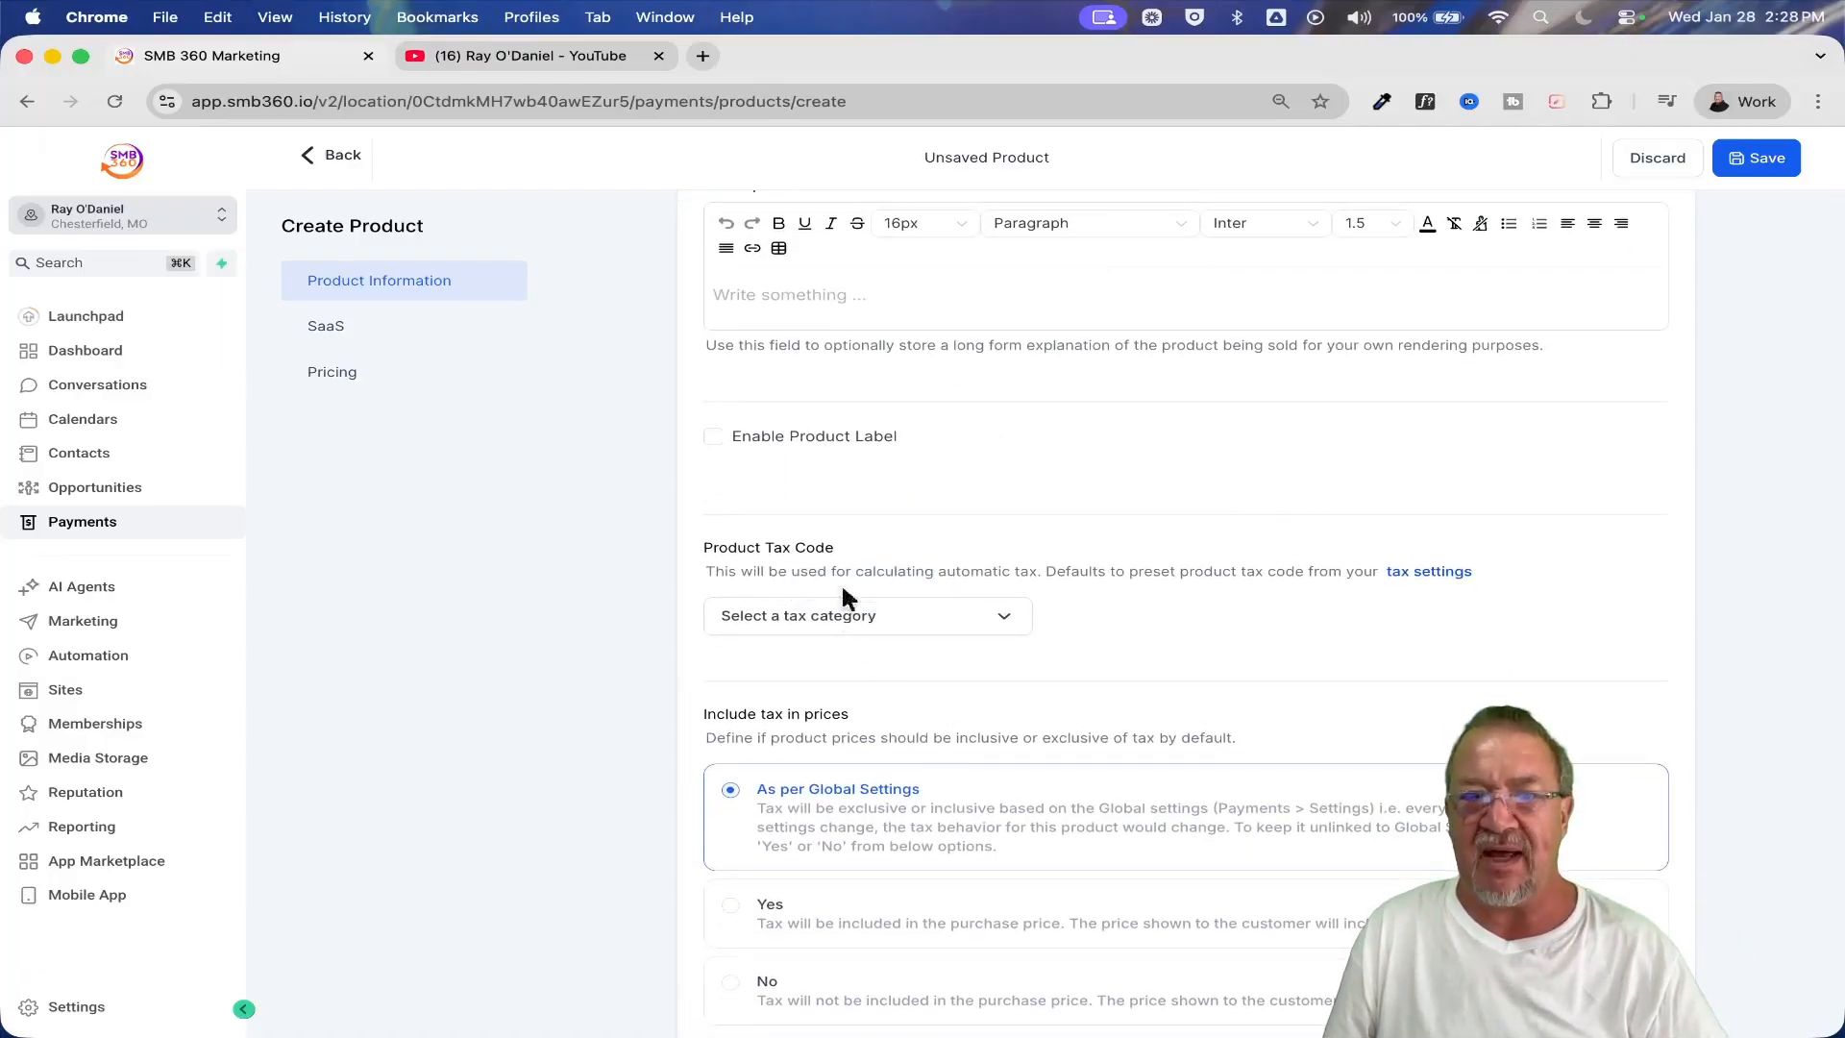
scroll(955, 398, "up", 3)
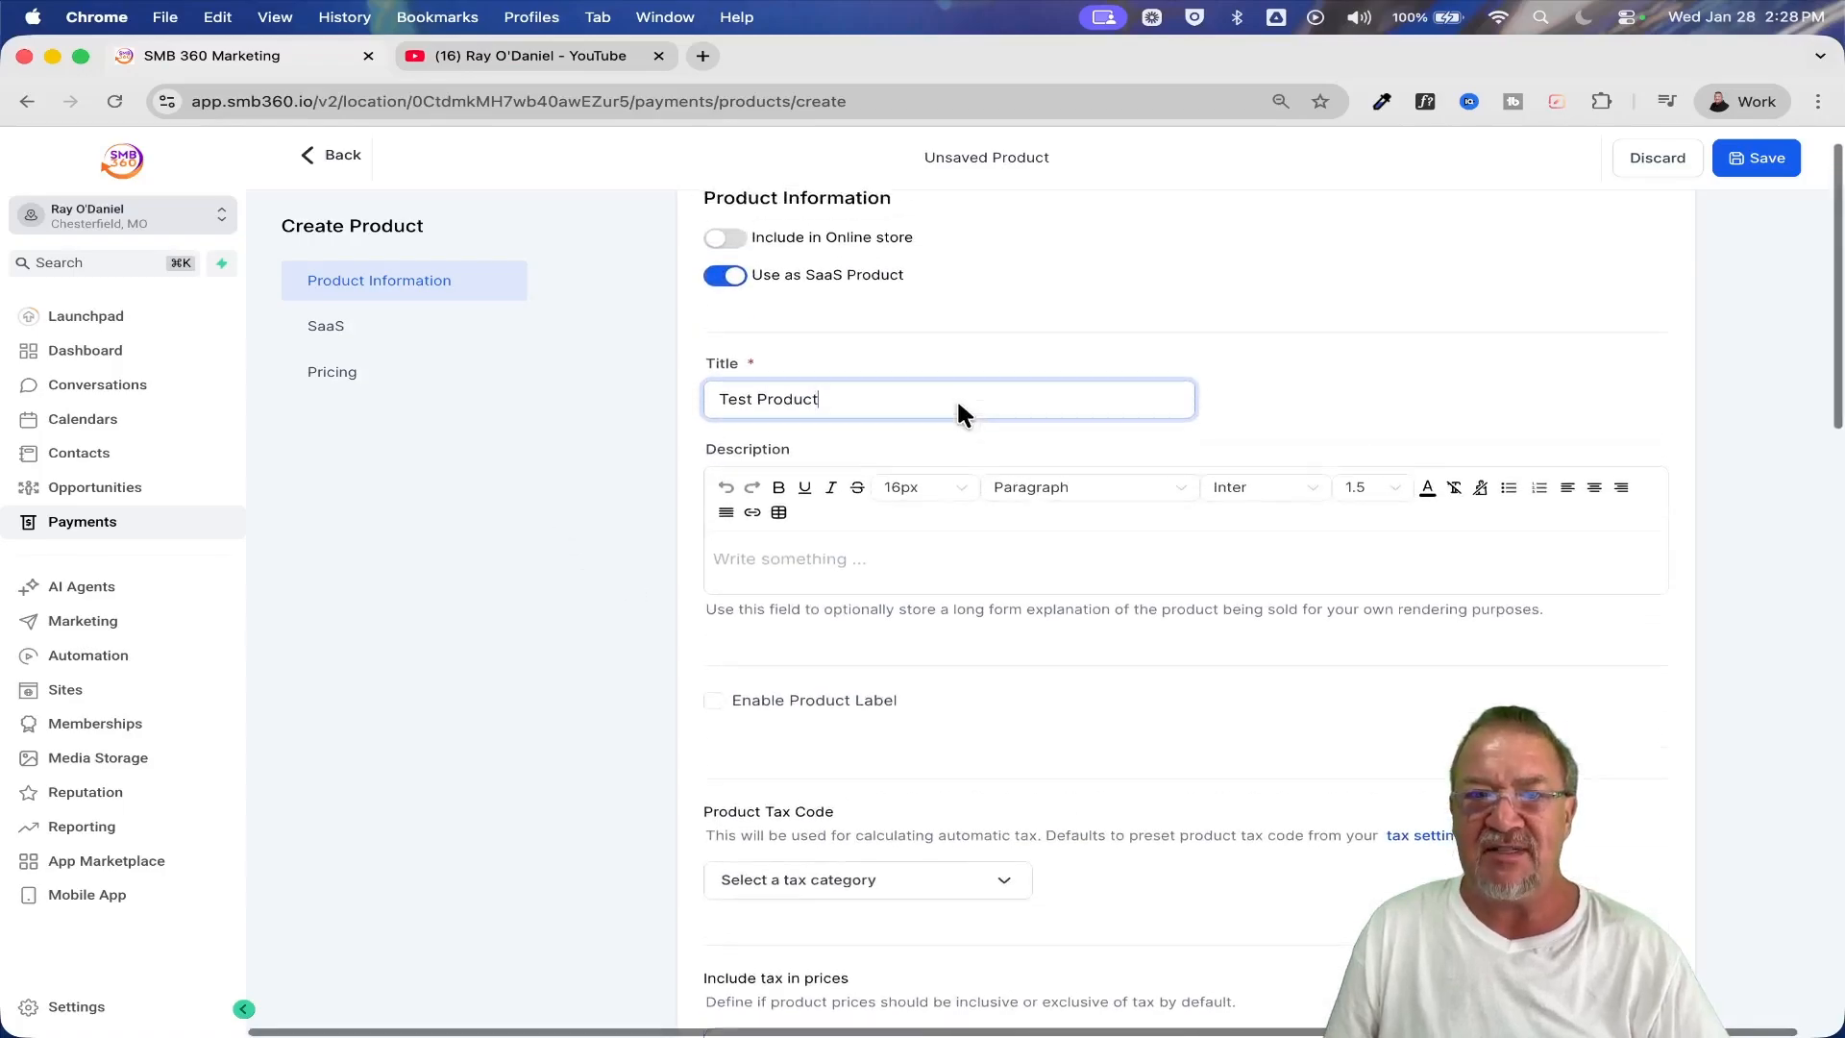
scroll(955, 398, "down", 1)
scroll(958, 403, "down", 2)
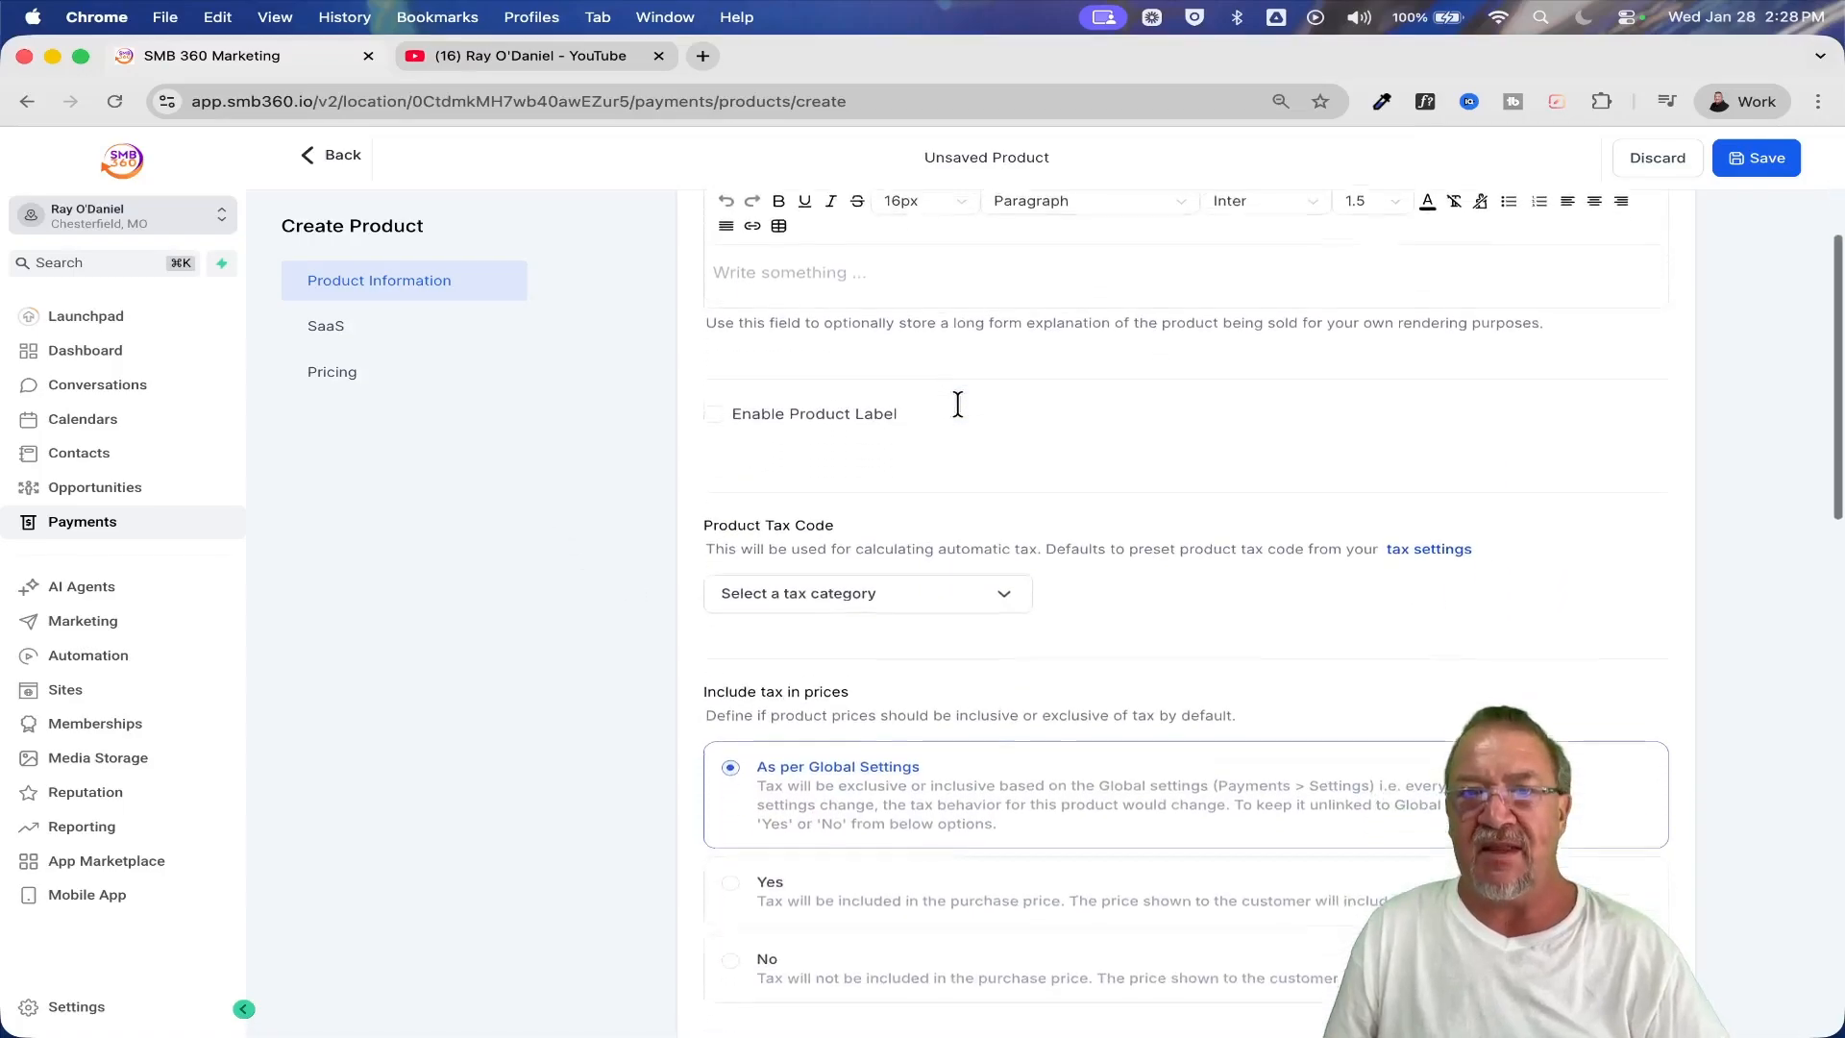
scroll(377, 292, "up", 5)
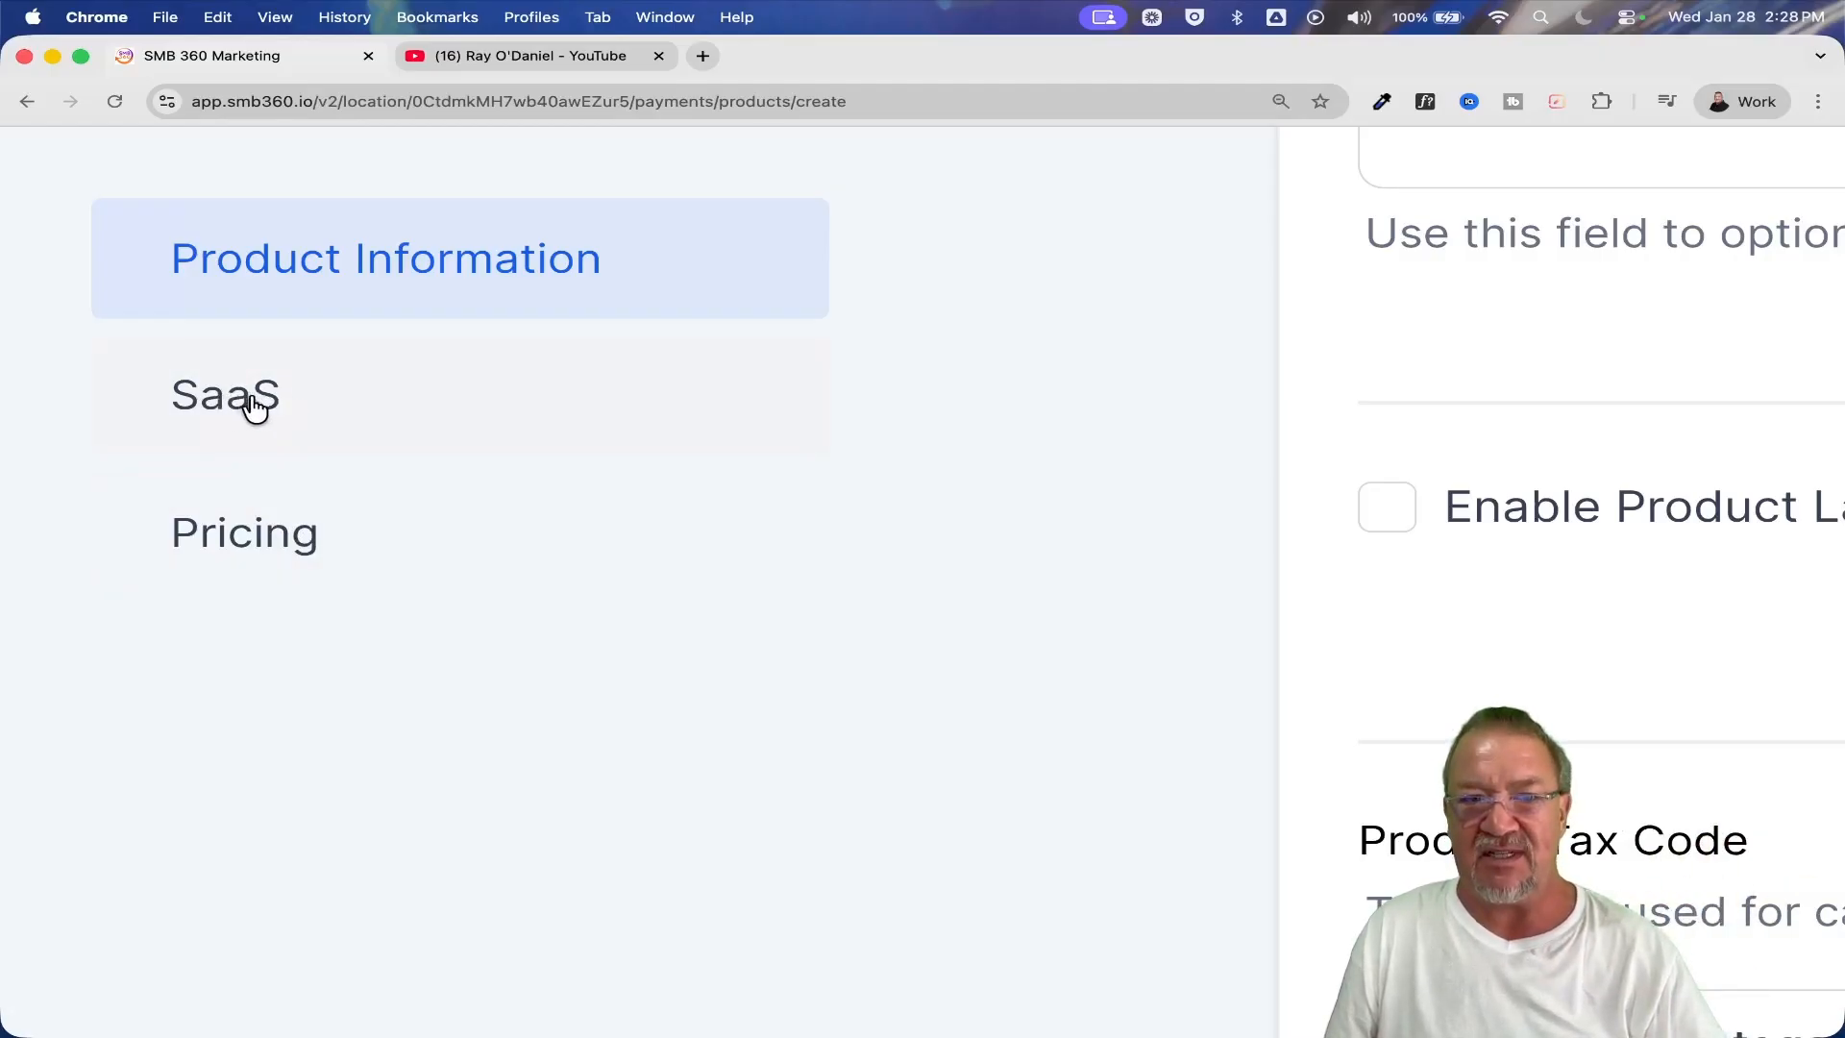
scroll(277, 408, "down", 5)
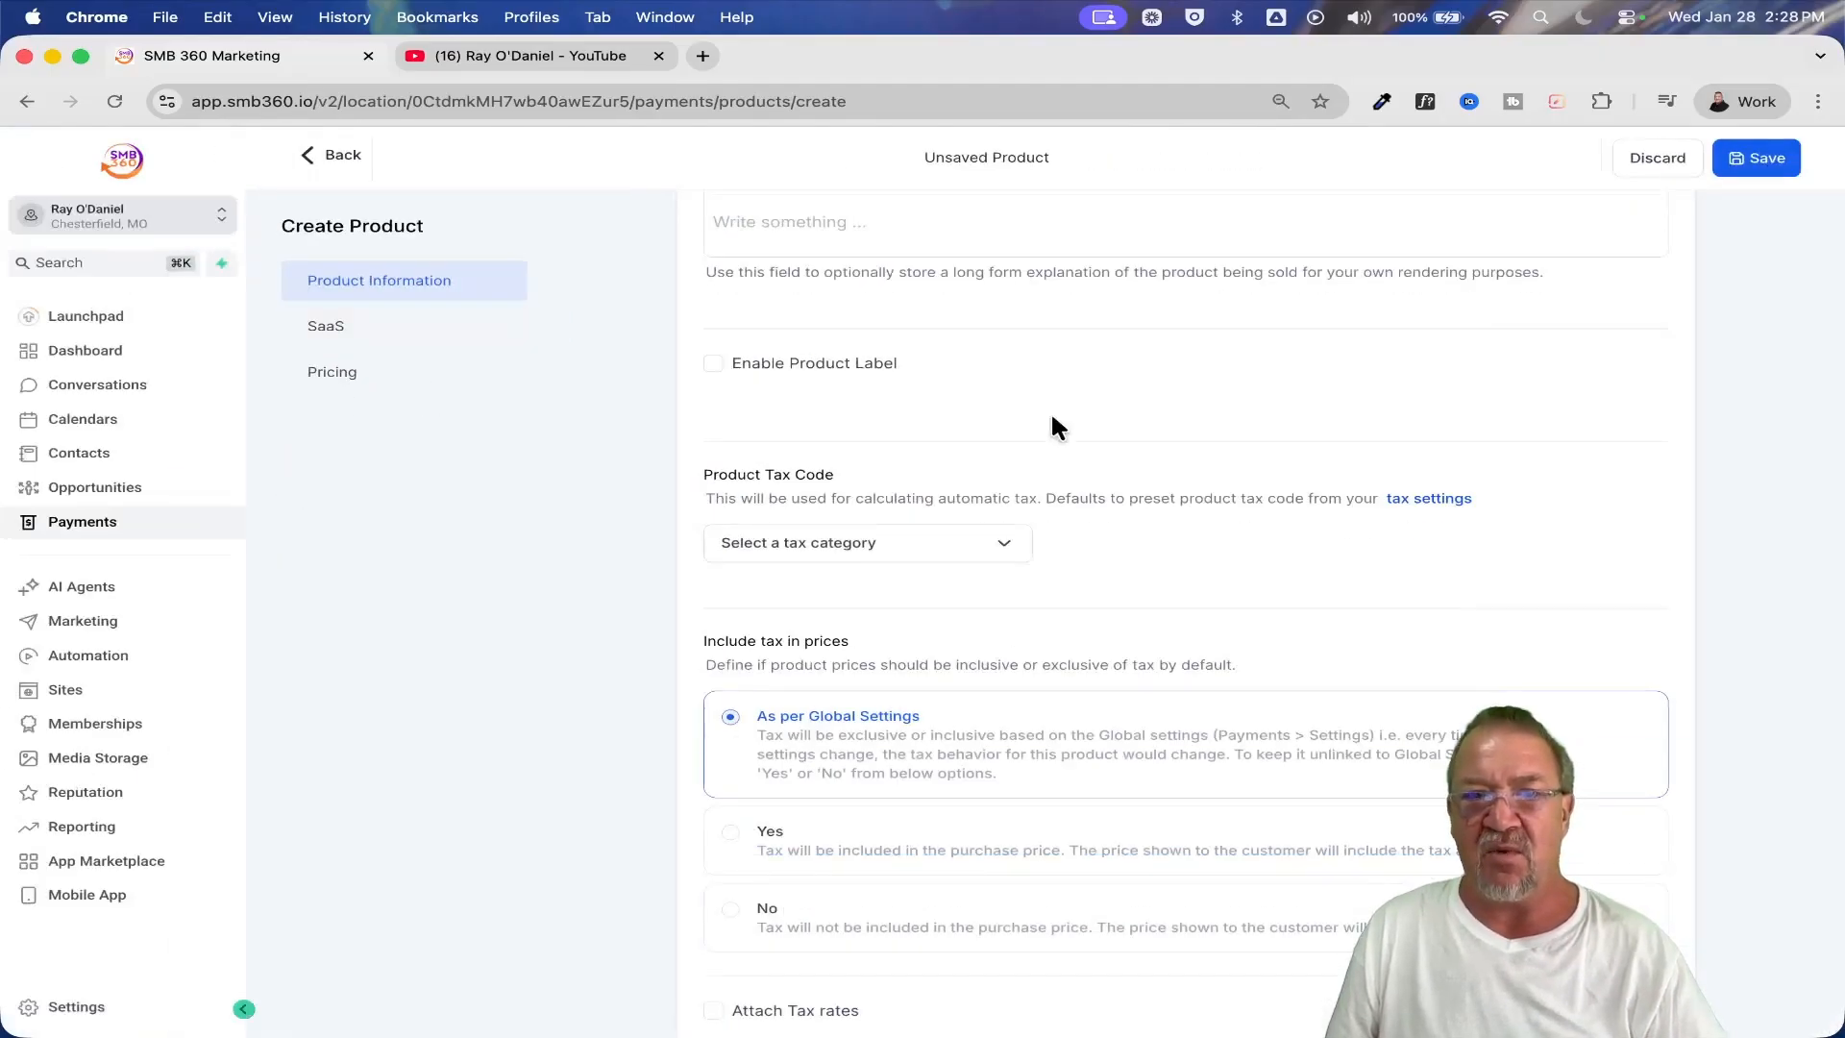
scroll(1053, 420, "down", 9)
scroll(1052, 420, "down", 5)
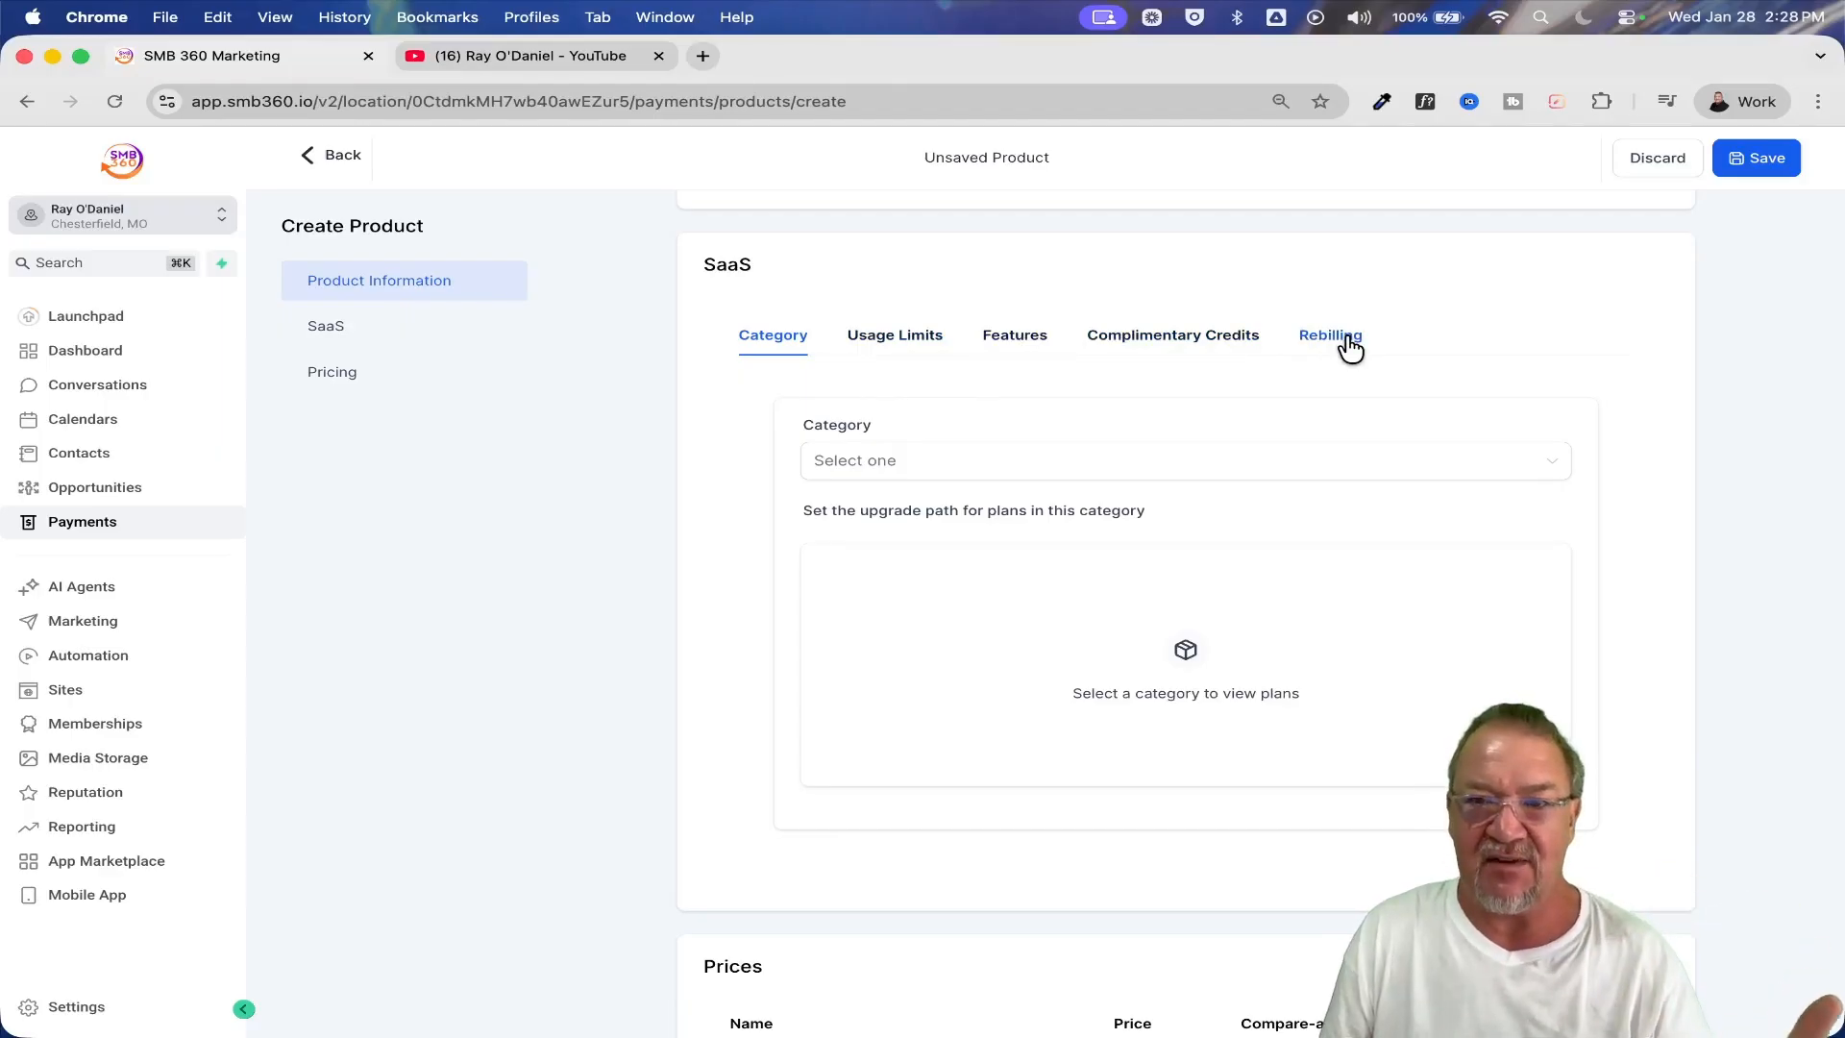
Examine the SaaS category choices without adding one, and view the plan's user and contact usage limits
left_click(1537, 462)
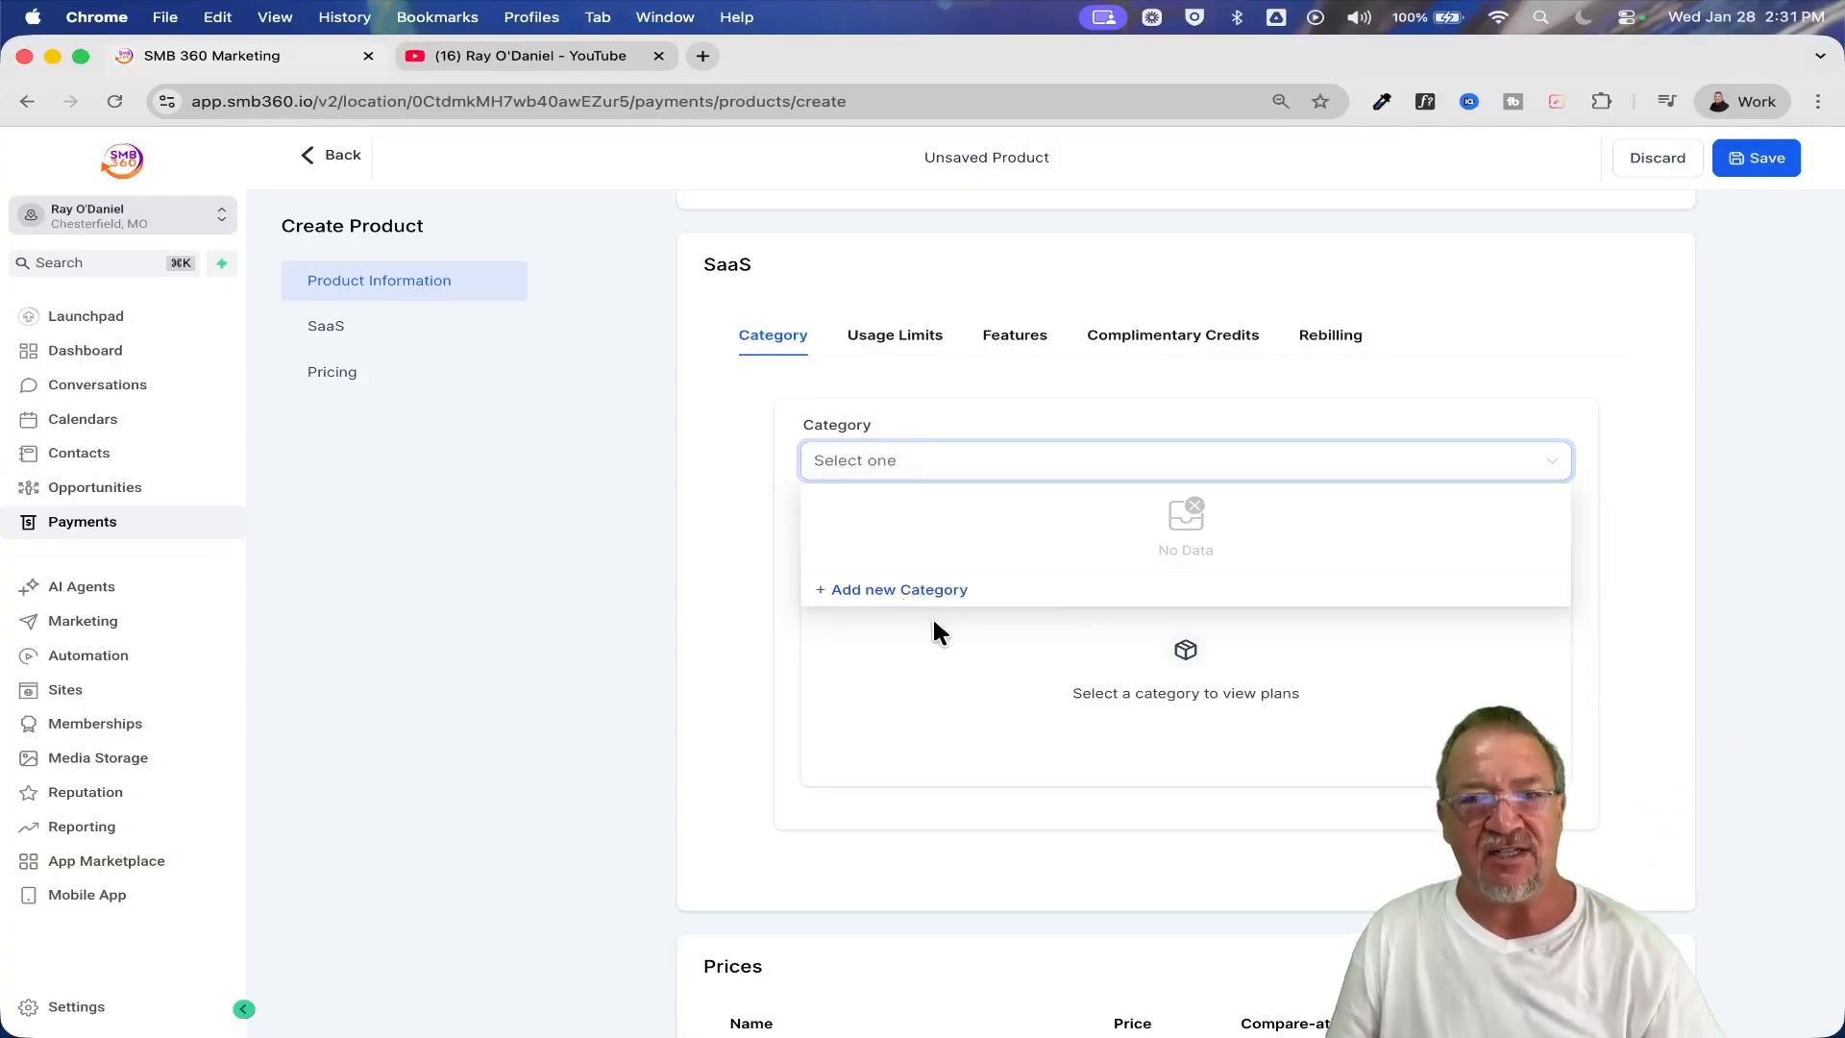
left_click(934, 621)
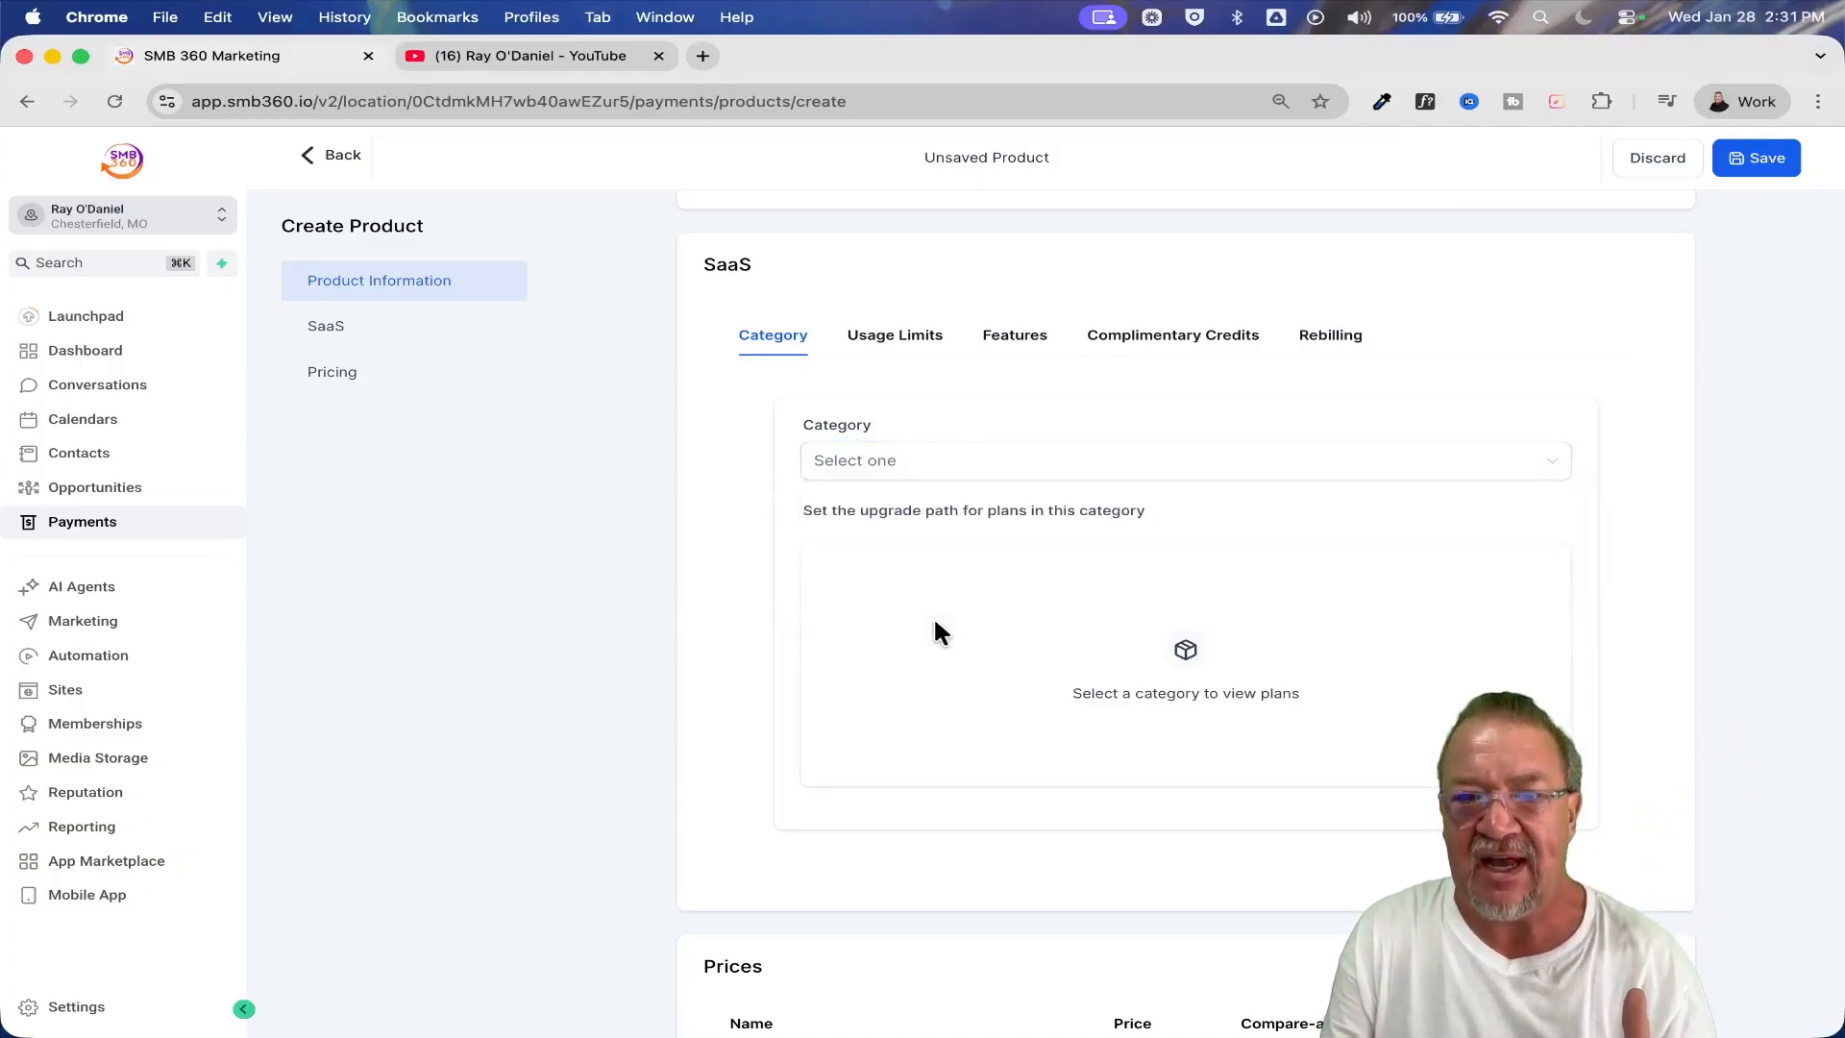
left_click(868, 338)
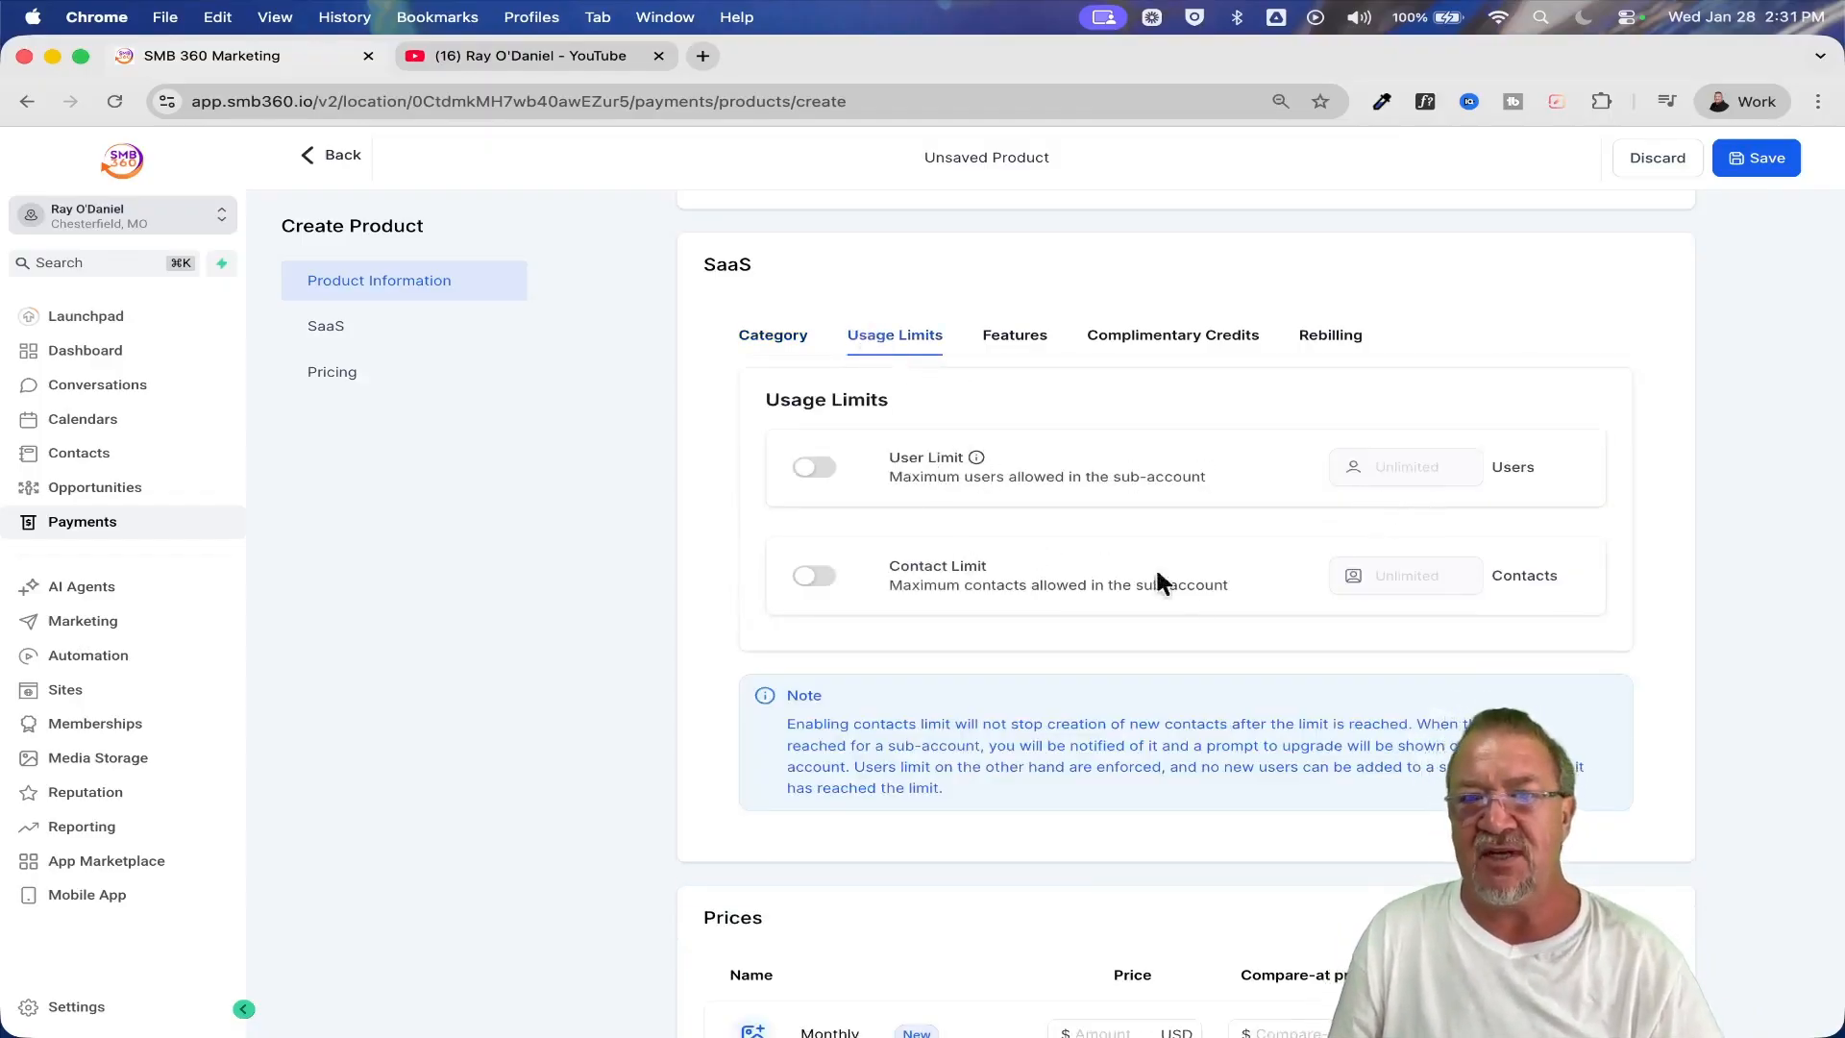
Enable additional features for the SaaS plan, including Memberships and Calendar, and return to the snapshot attachment option
left_click(1016, 338)
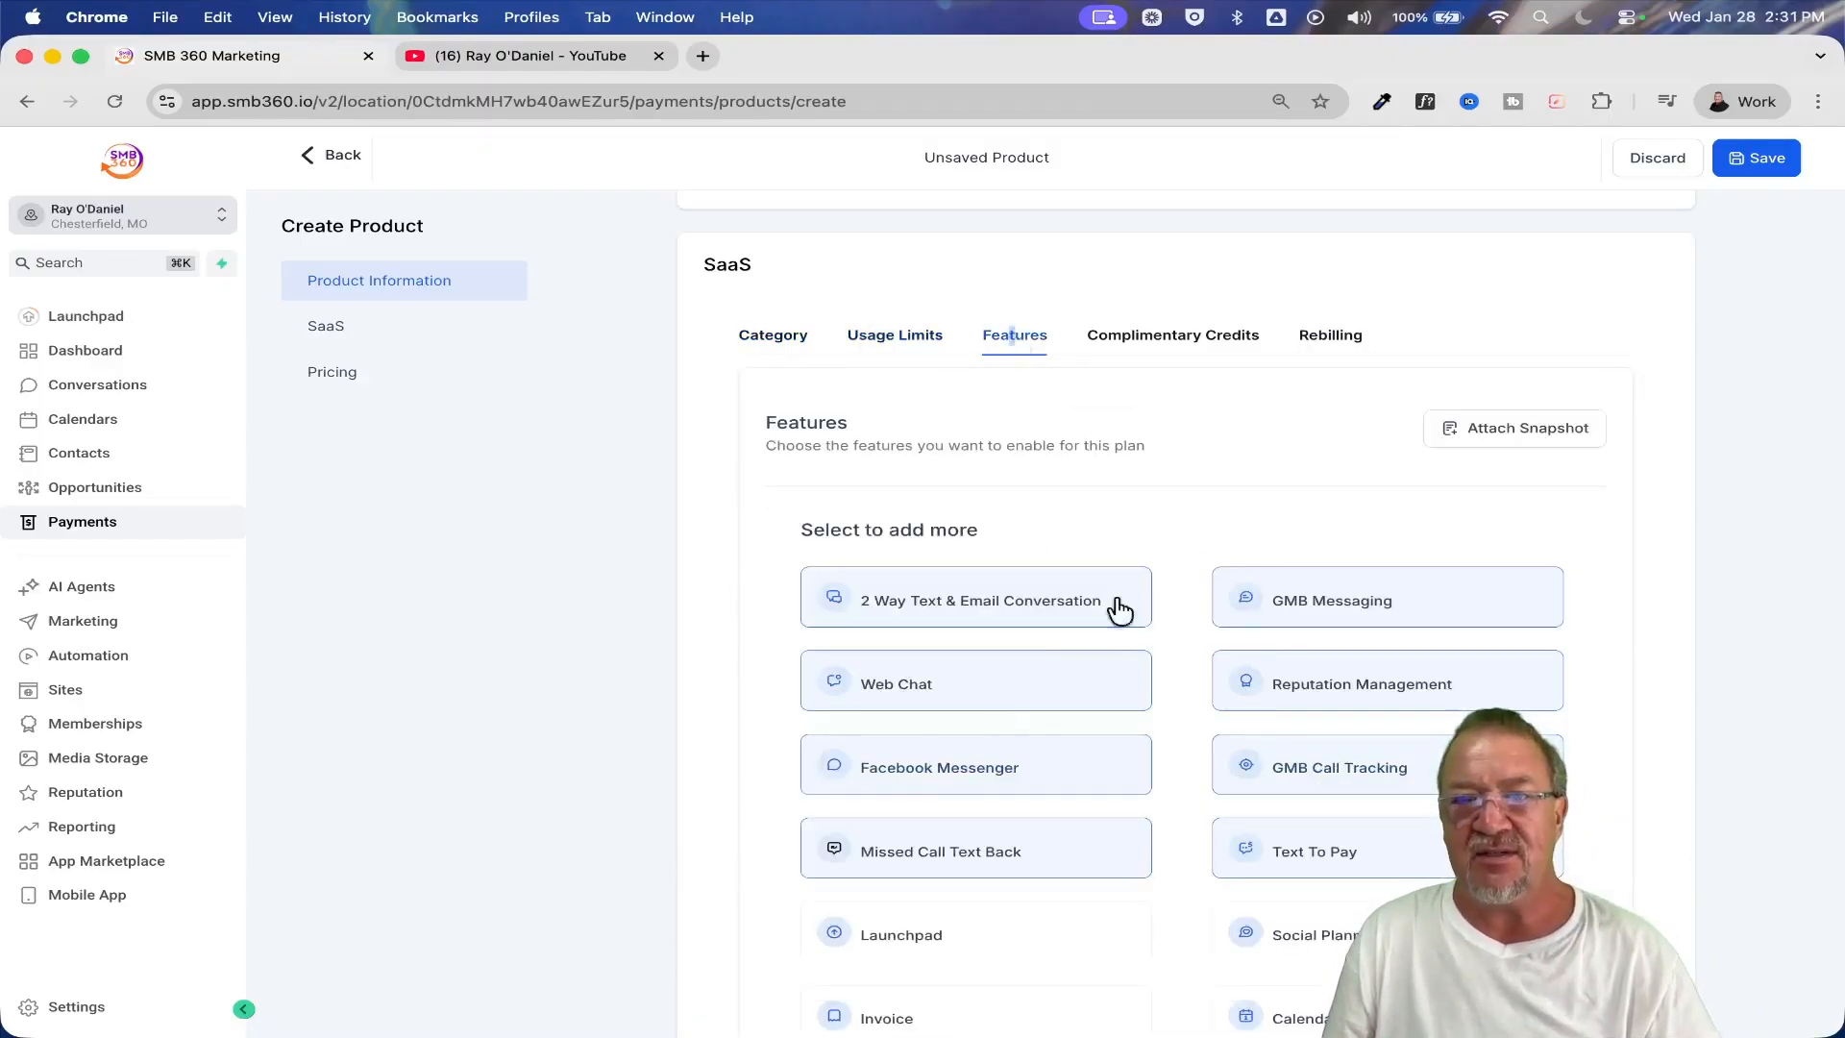
scroll(1583, 702, "down", 3)
scroll(1585, 709, "down", 6)
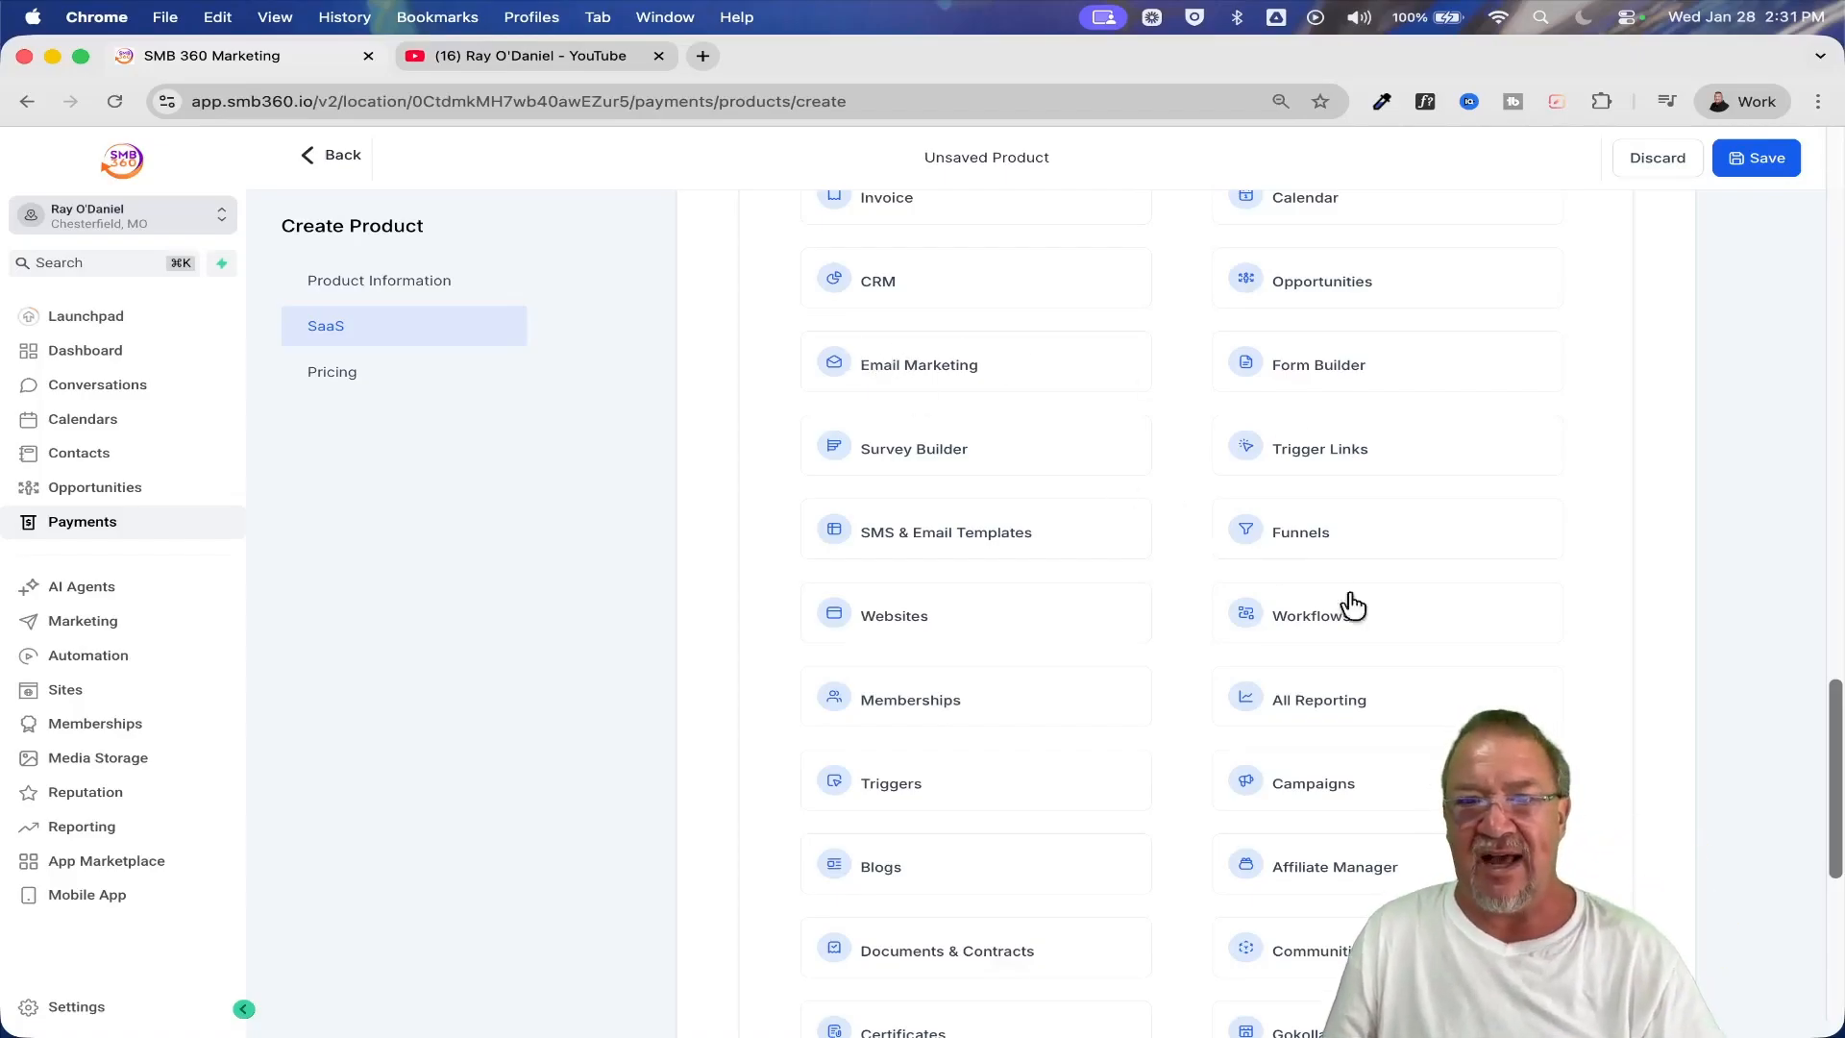
scroll(1334, 539, "down", 5)
left_click(1340, 668)
left_click(962, 575)
left_click(938, 394)
left_click(951, 242)
scroll(1282, 473, "up", 1)
scroll(1282, 474, "up", 8)
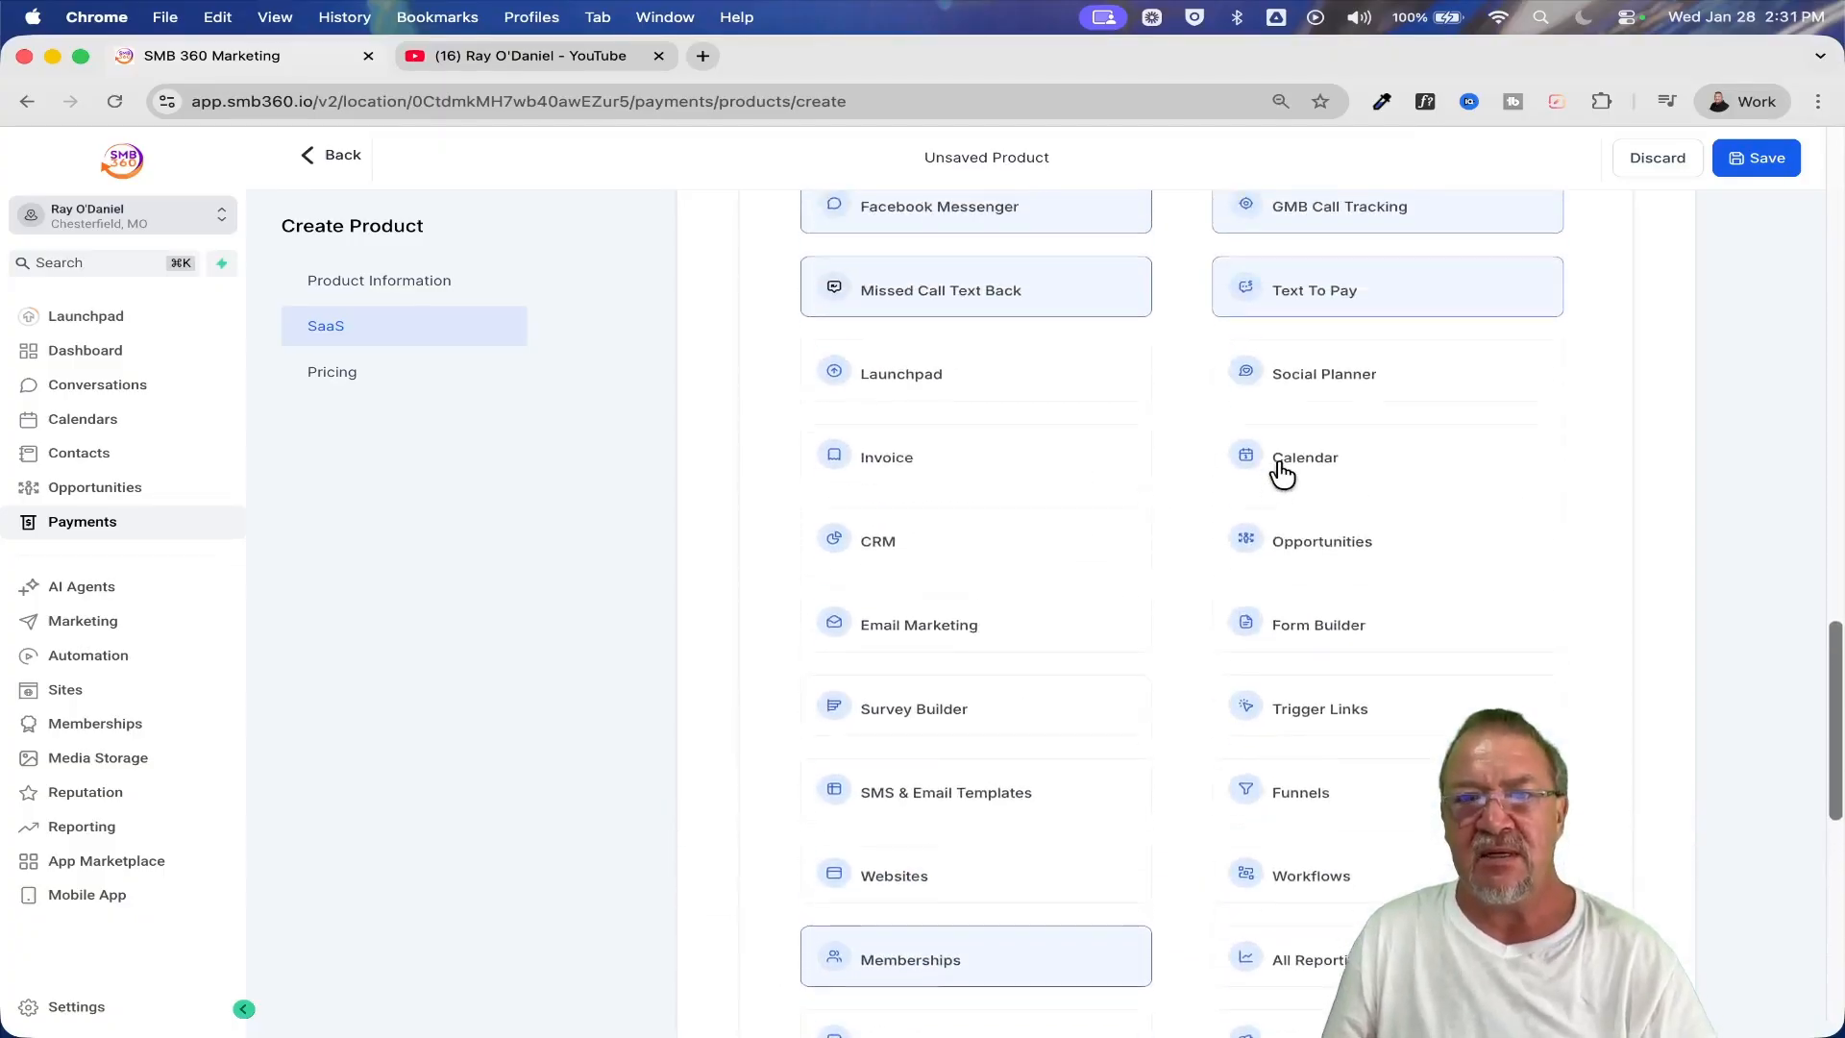
left_click(1371, 543)
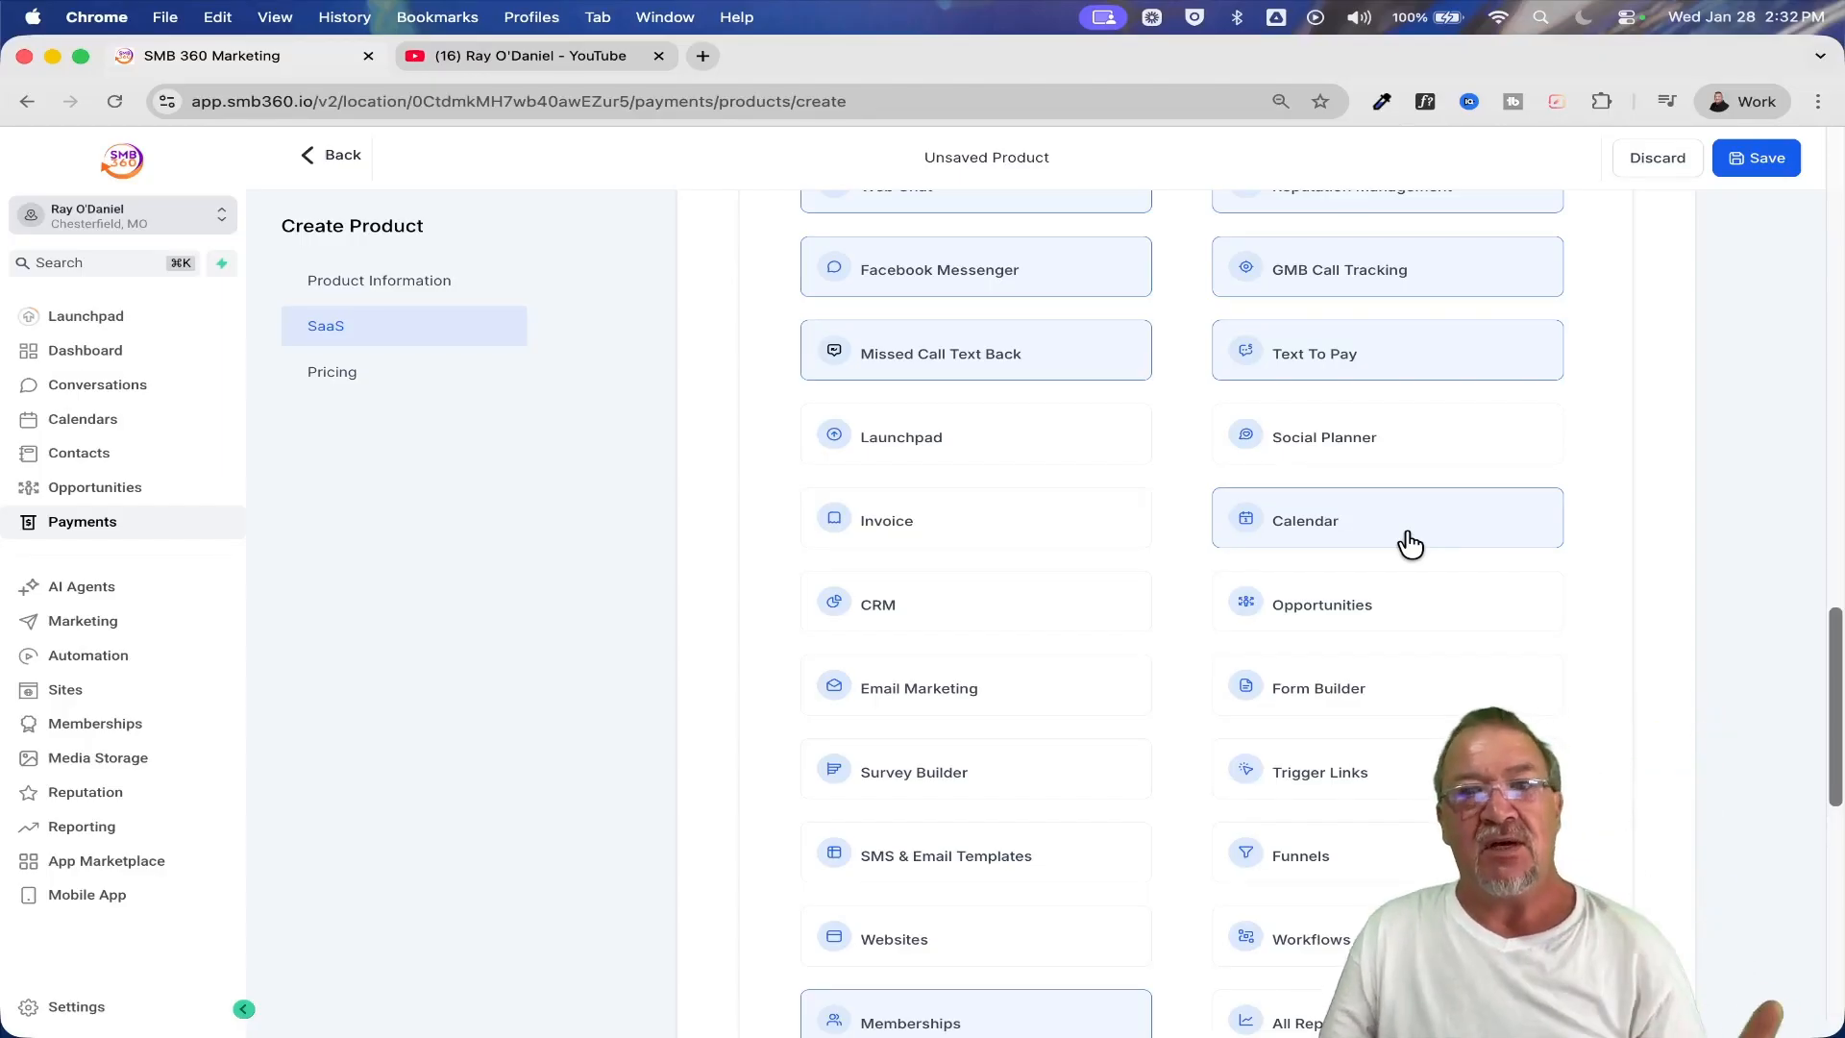
scroll(1410, 544, "up", 6)
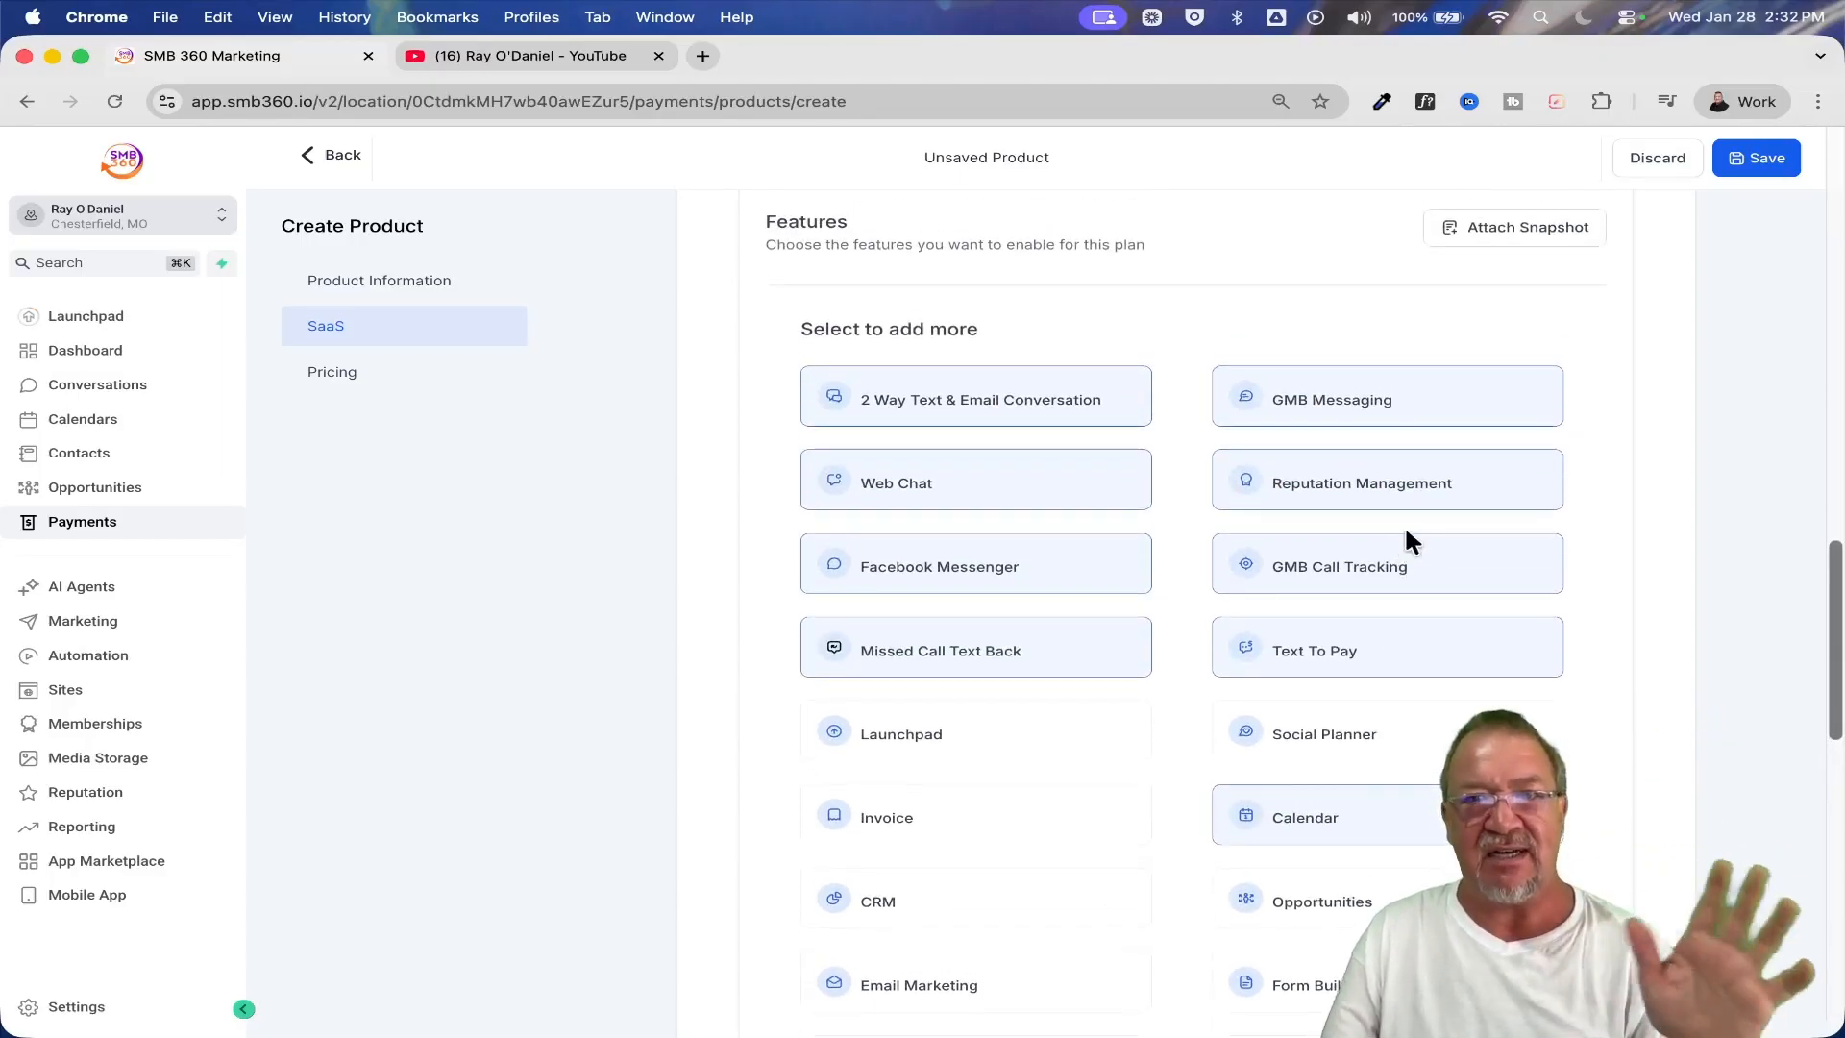
scroll(1406, 531, "up", 4)
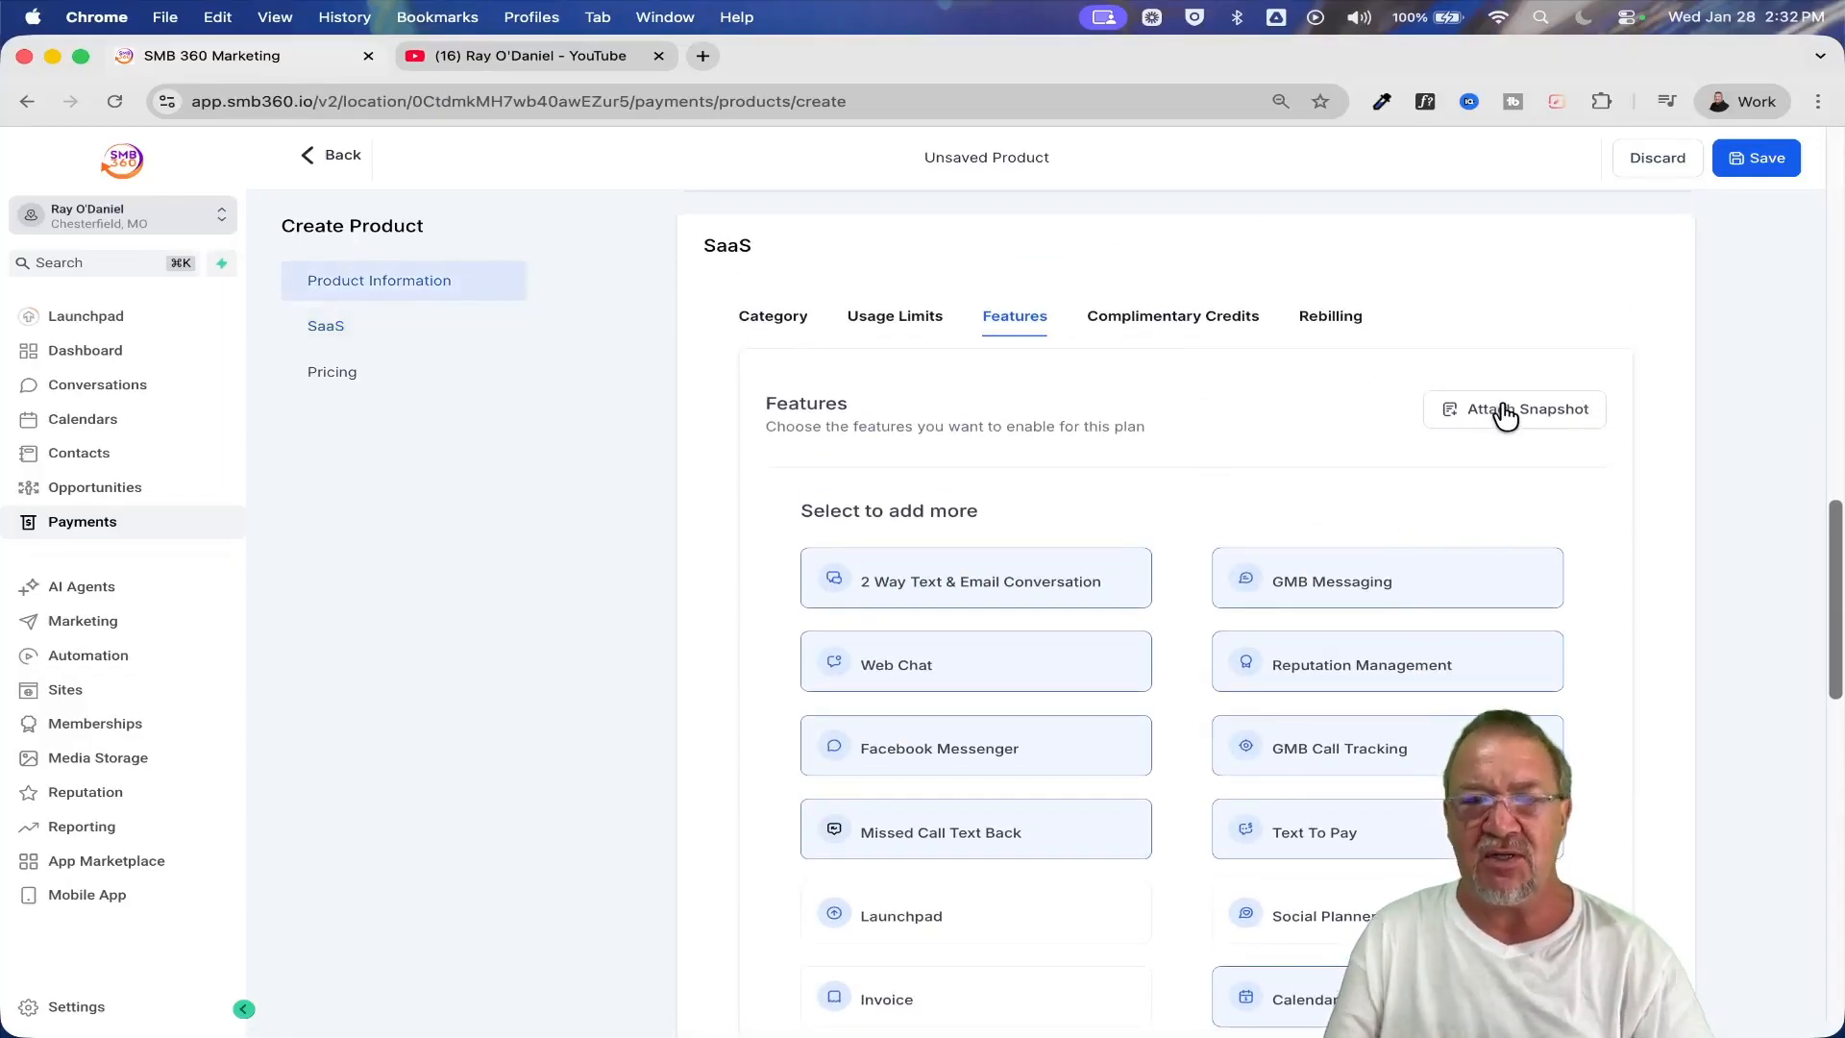
Enable complimentary credits at signup for the SaaS plan and make them monthly recurring credits
left_click(1164, 322)
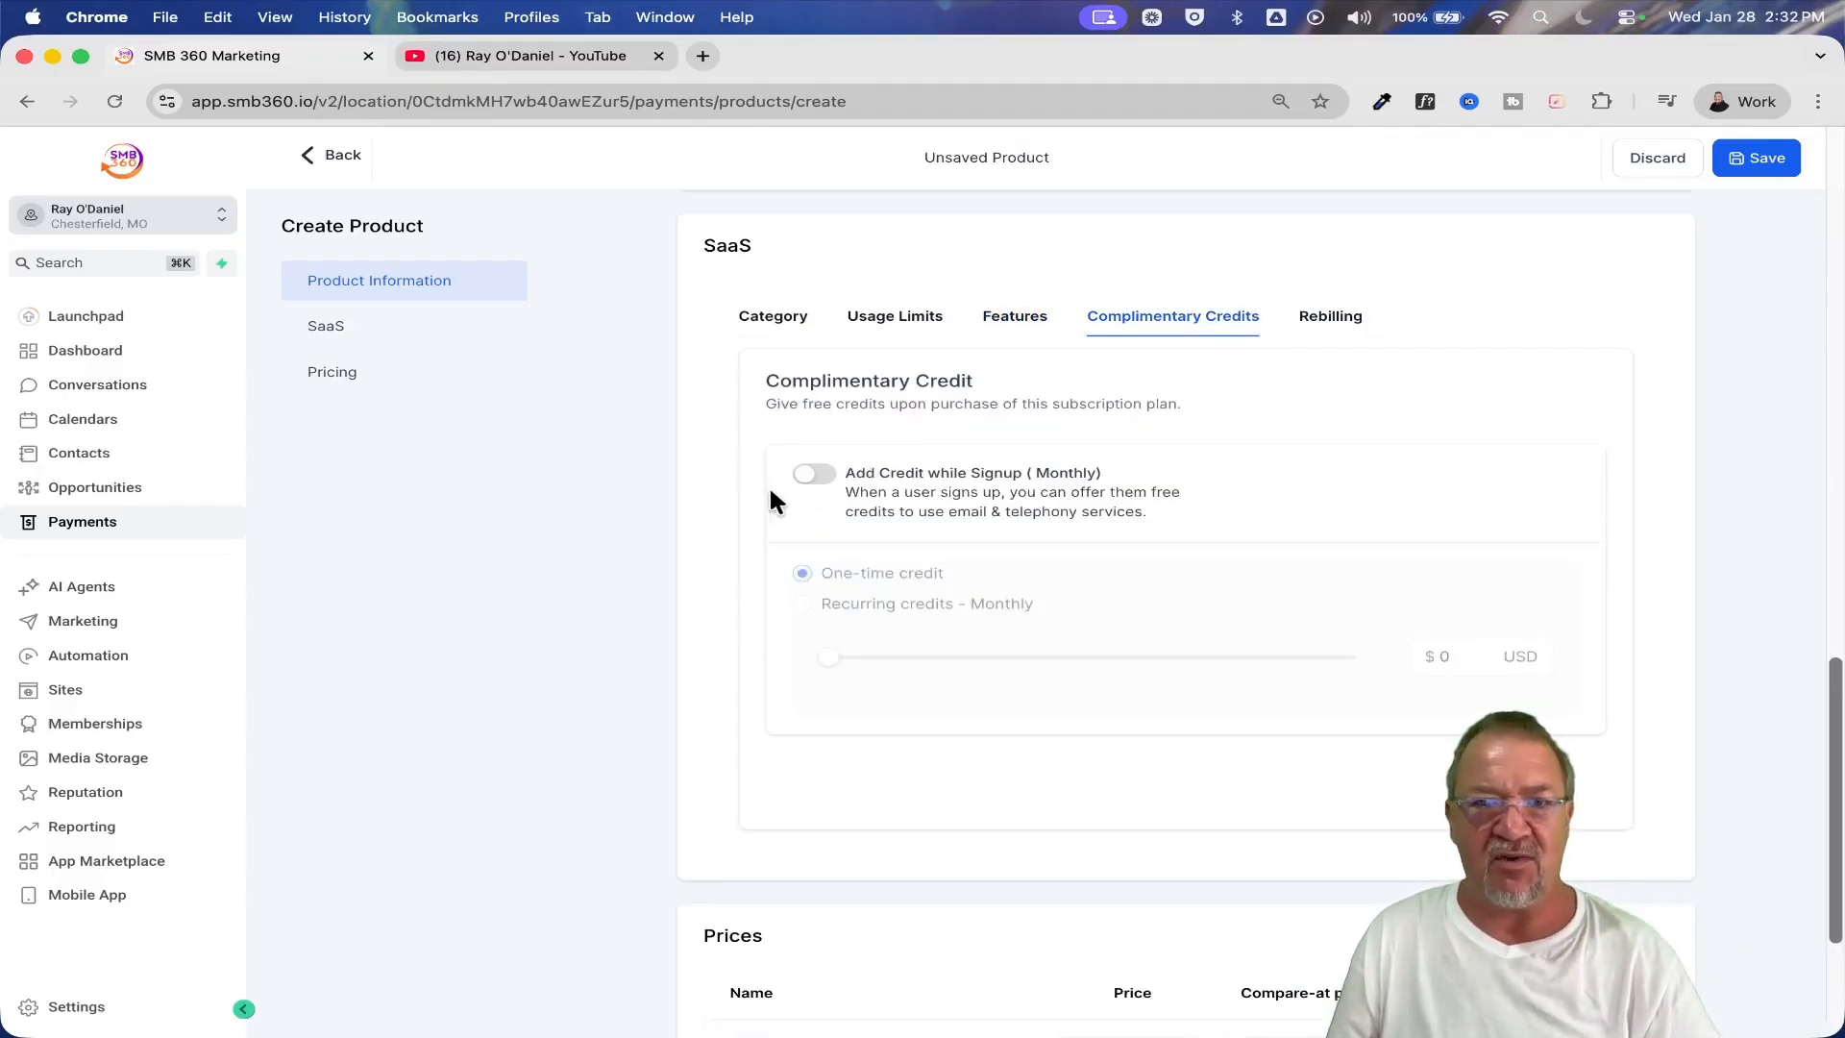
left_click(814, 476)
left_click(803, 603)
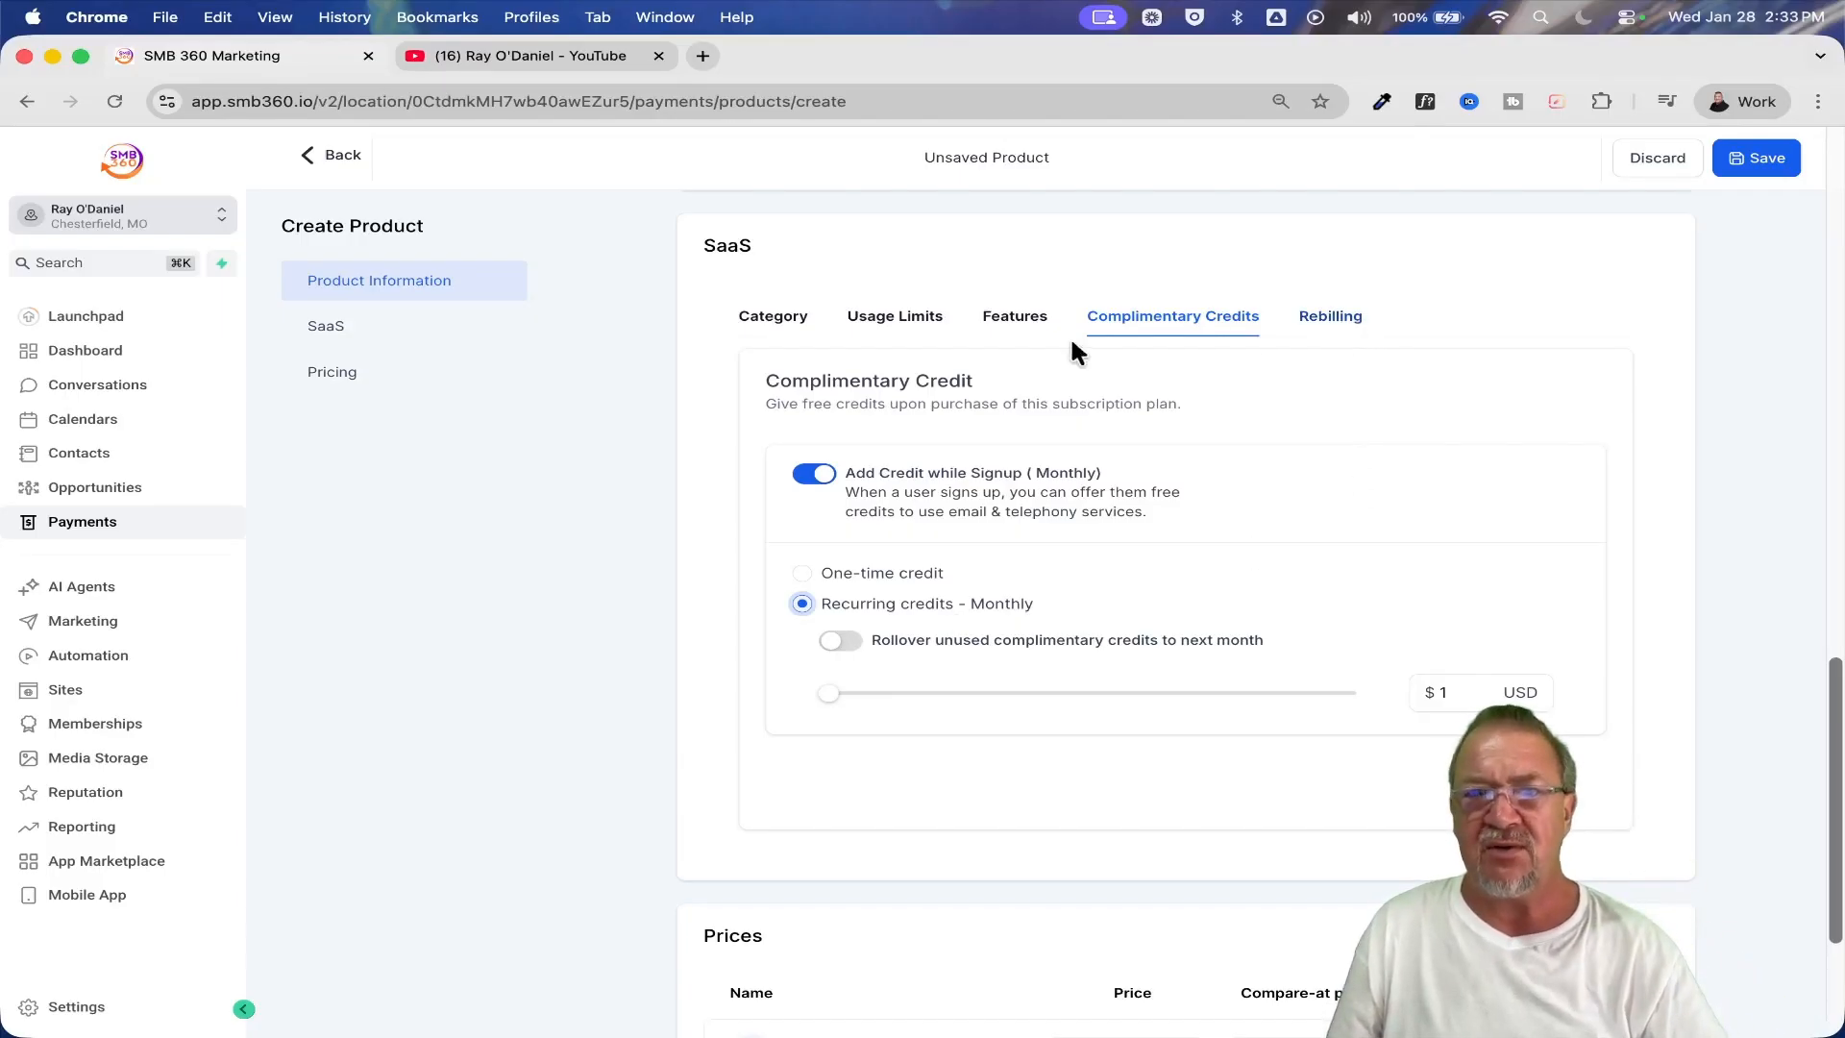
Review the plan's rebilling settings, including the Phone System rates and the markup margins of the other resold services
left_click(1324, 325)
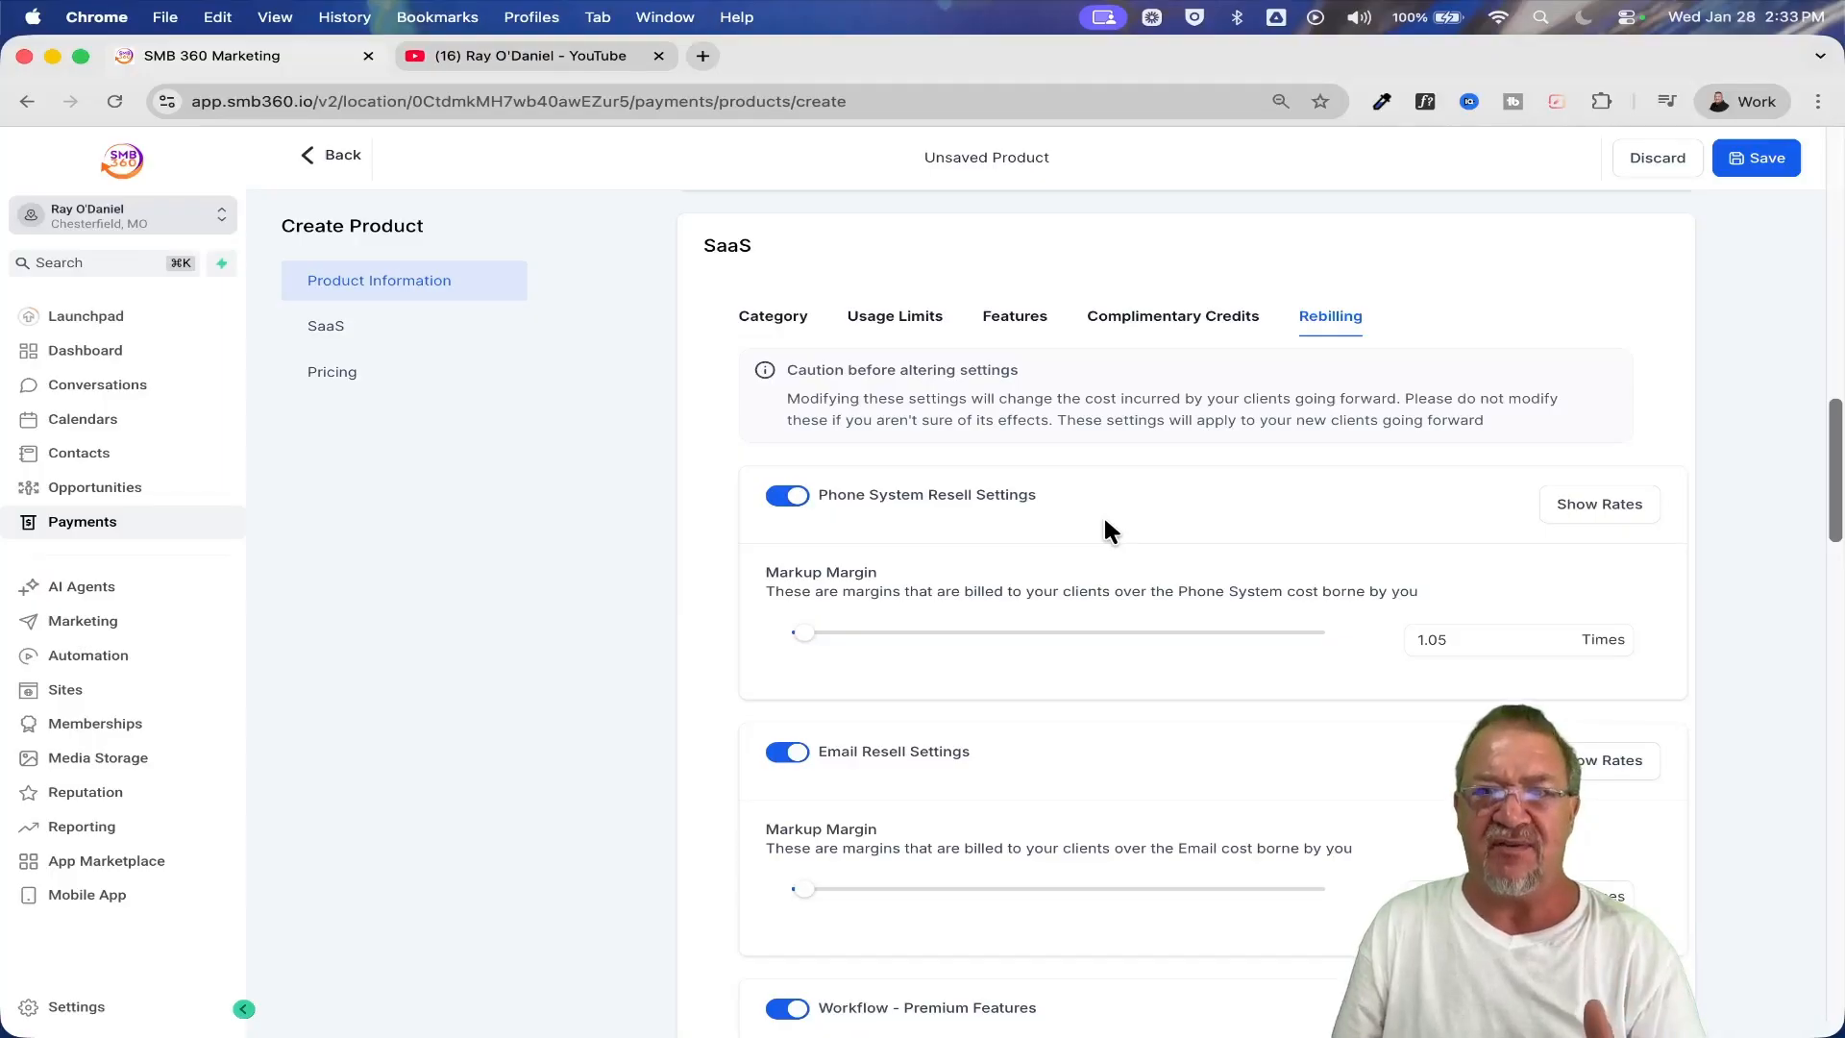
left_click(1596, 514)
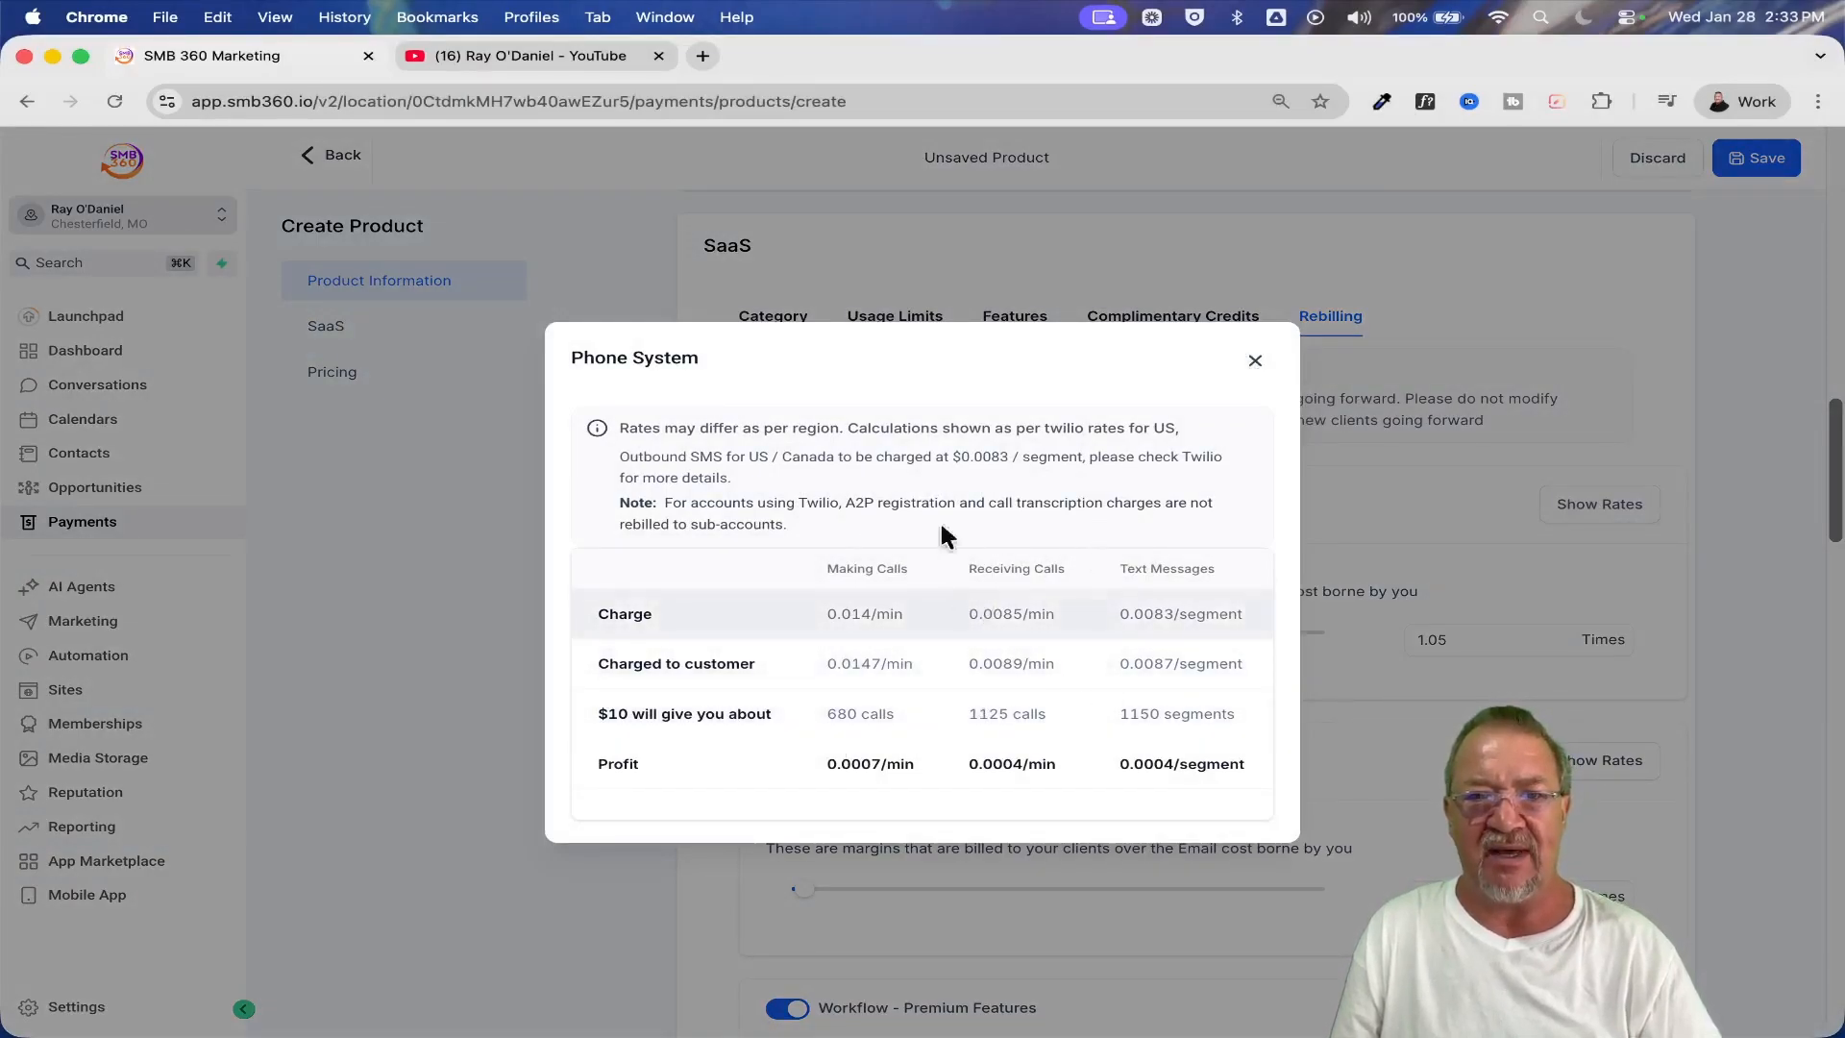
left_click(1255, 363)
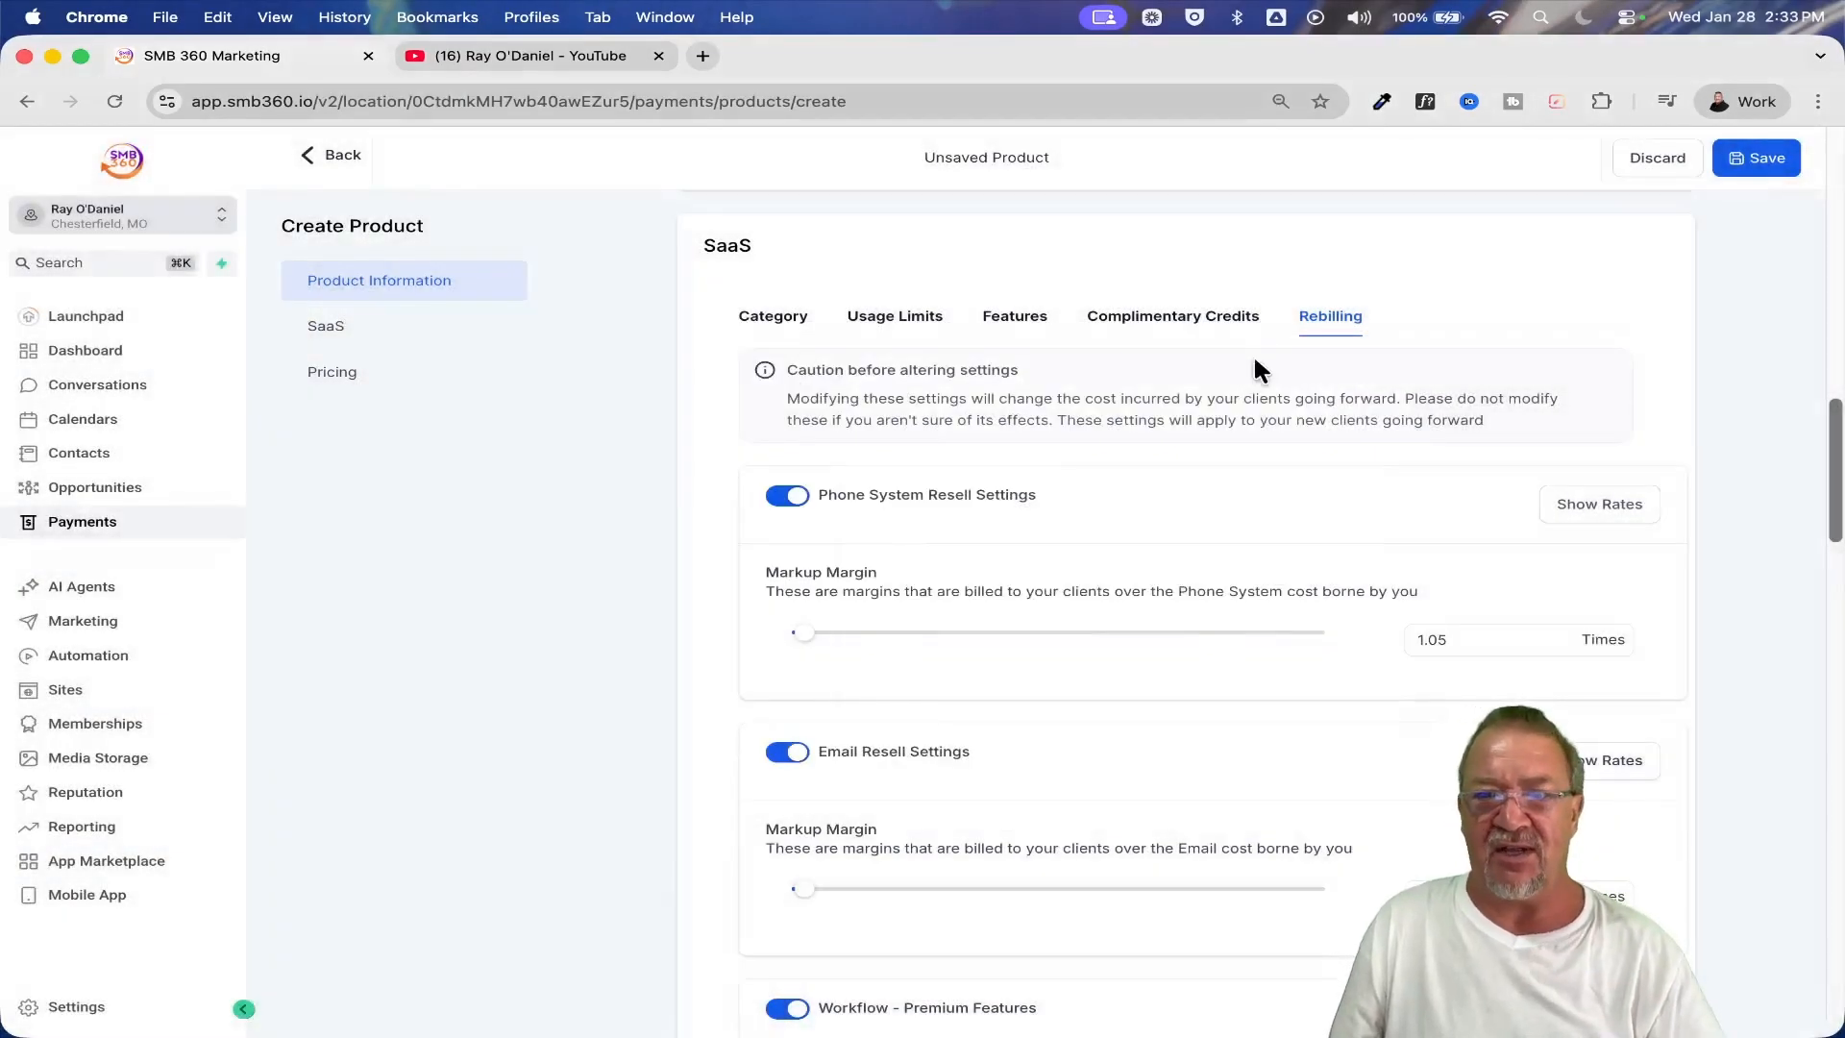
scroll(1109, 637, "down", 5)
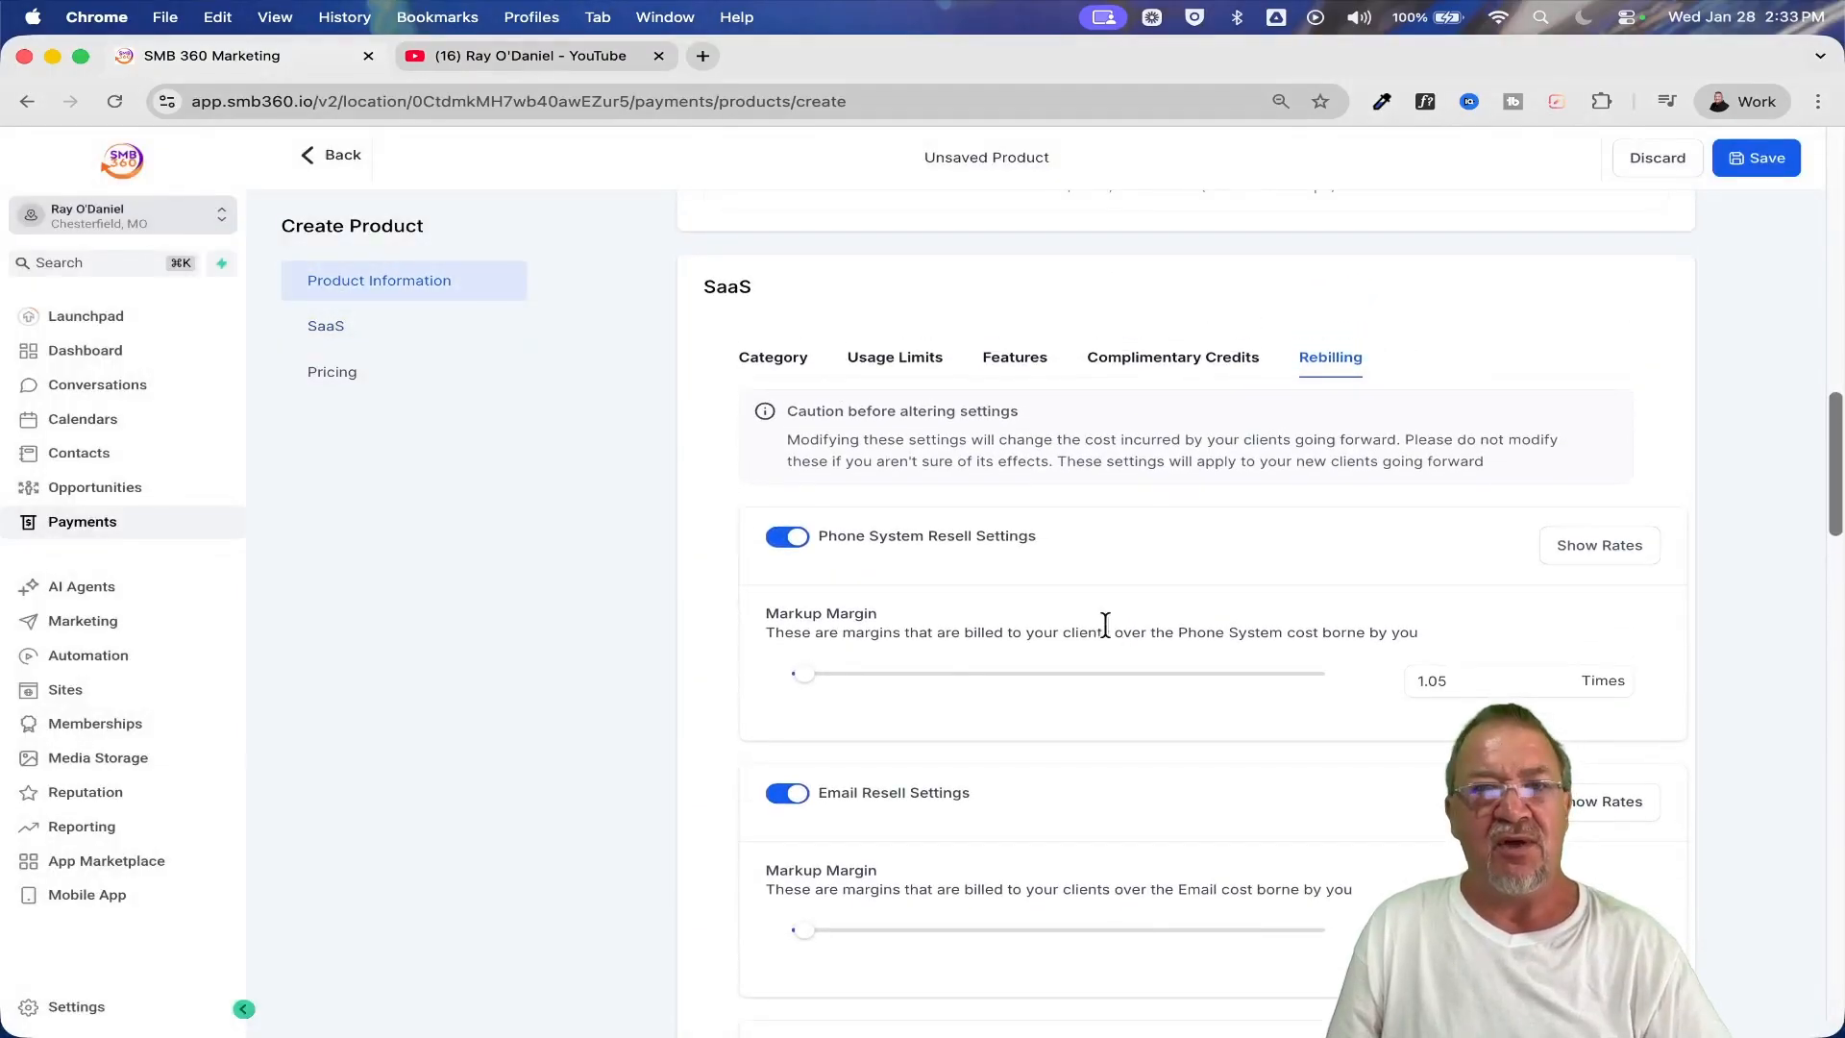
scroll(1105, 625, "down", 12)
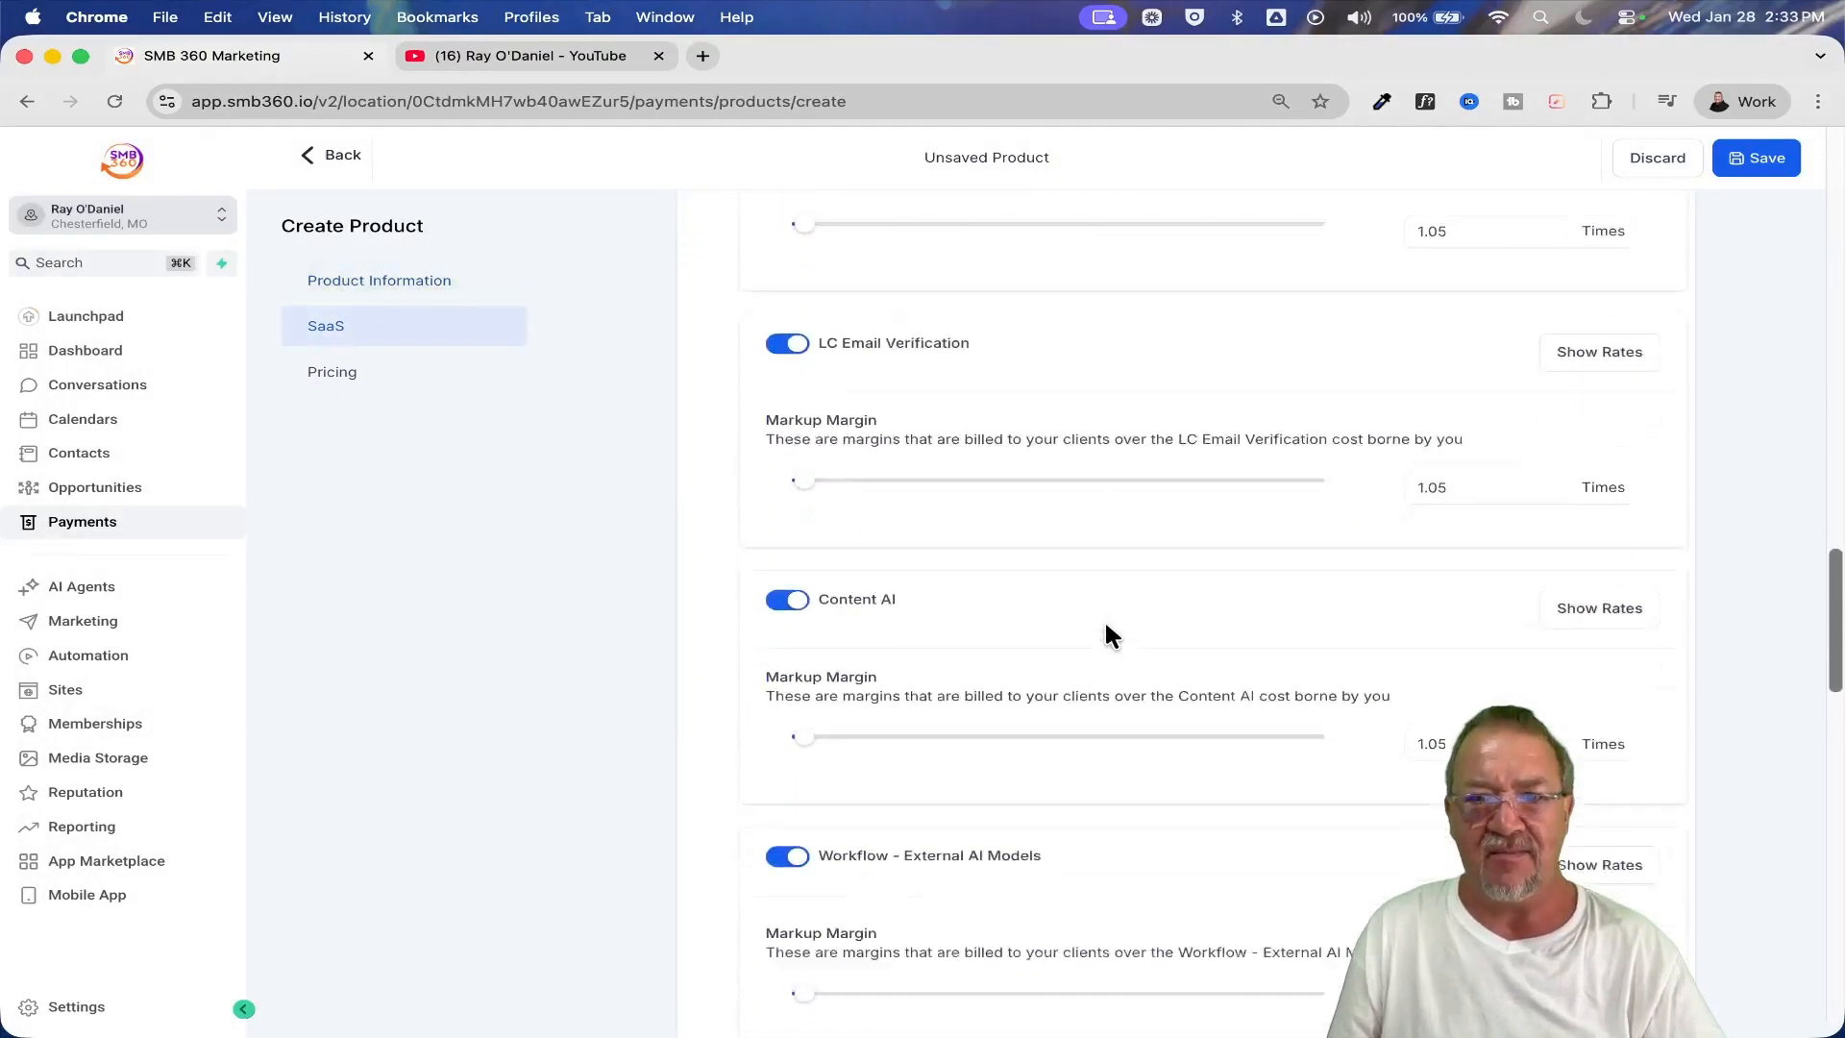
scroll(1106, 634, "down", 11)
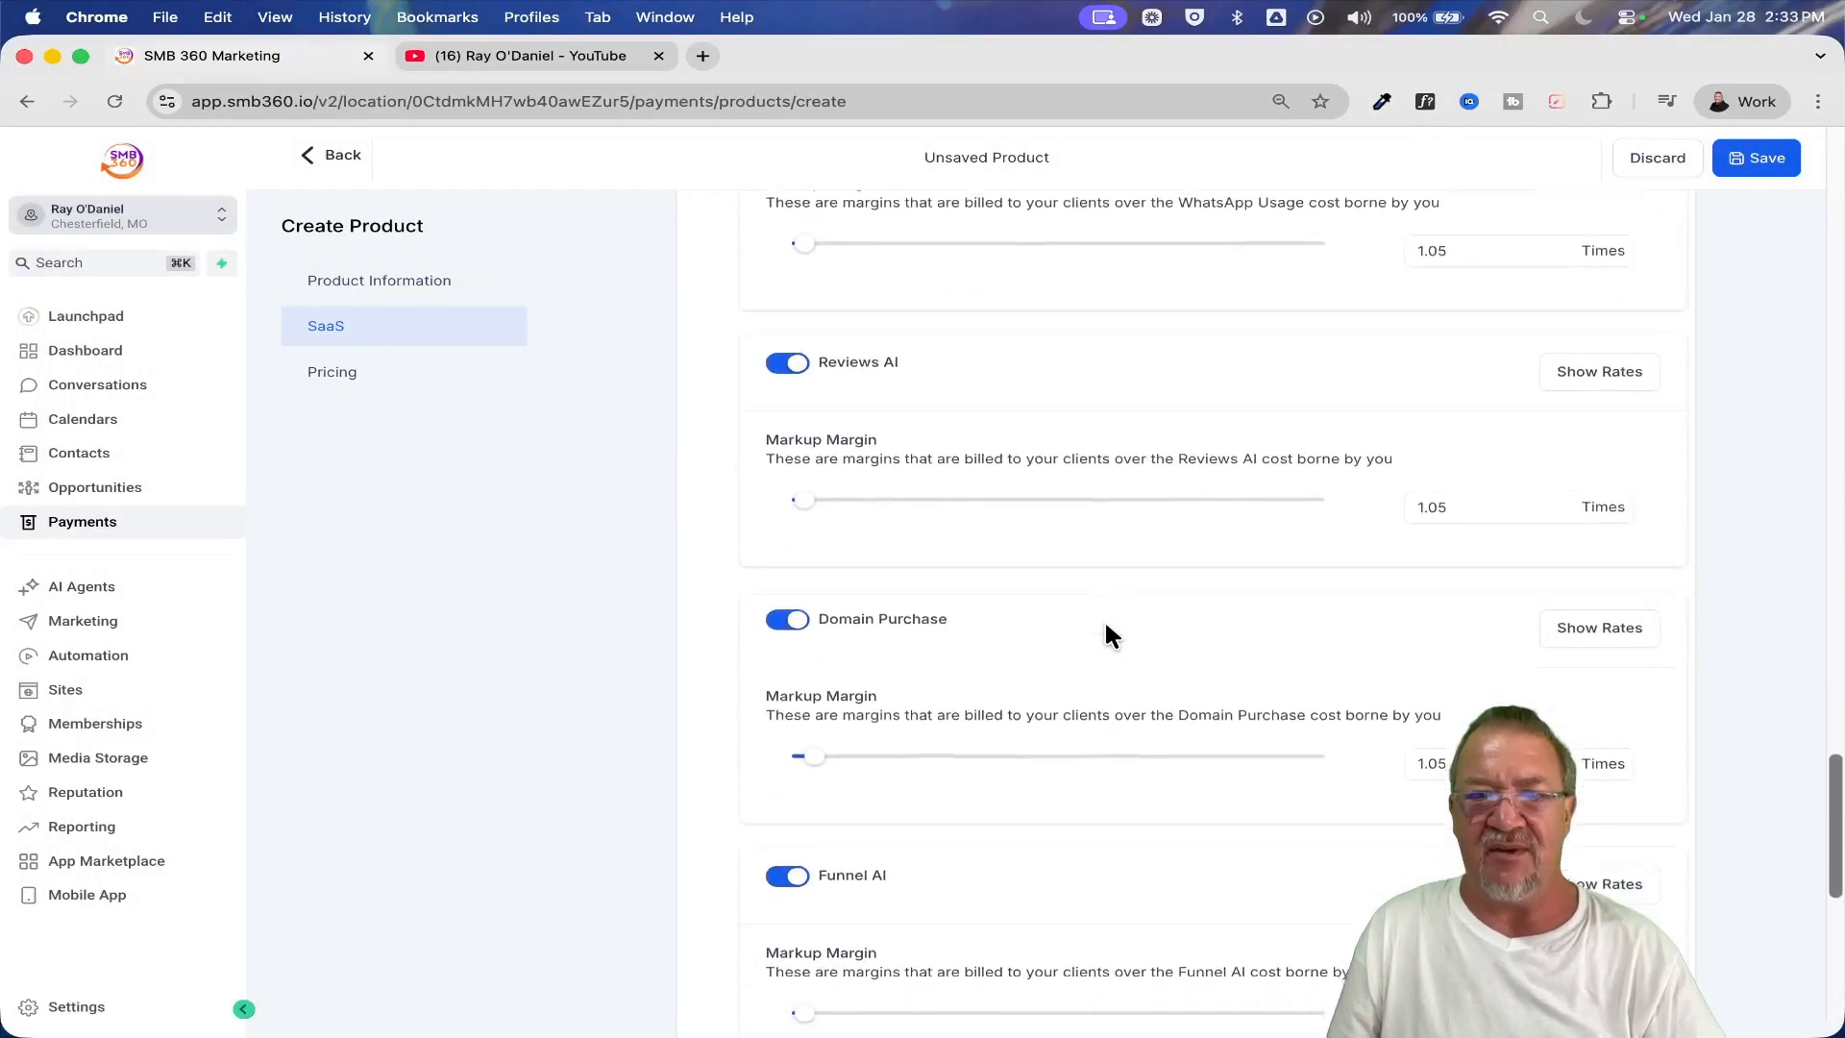
Examine the plan's monthly and yearly price rows with their price, compare-at price and trial period fields
scroll(1107, 627, "down", 2)
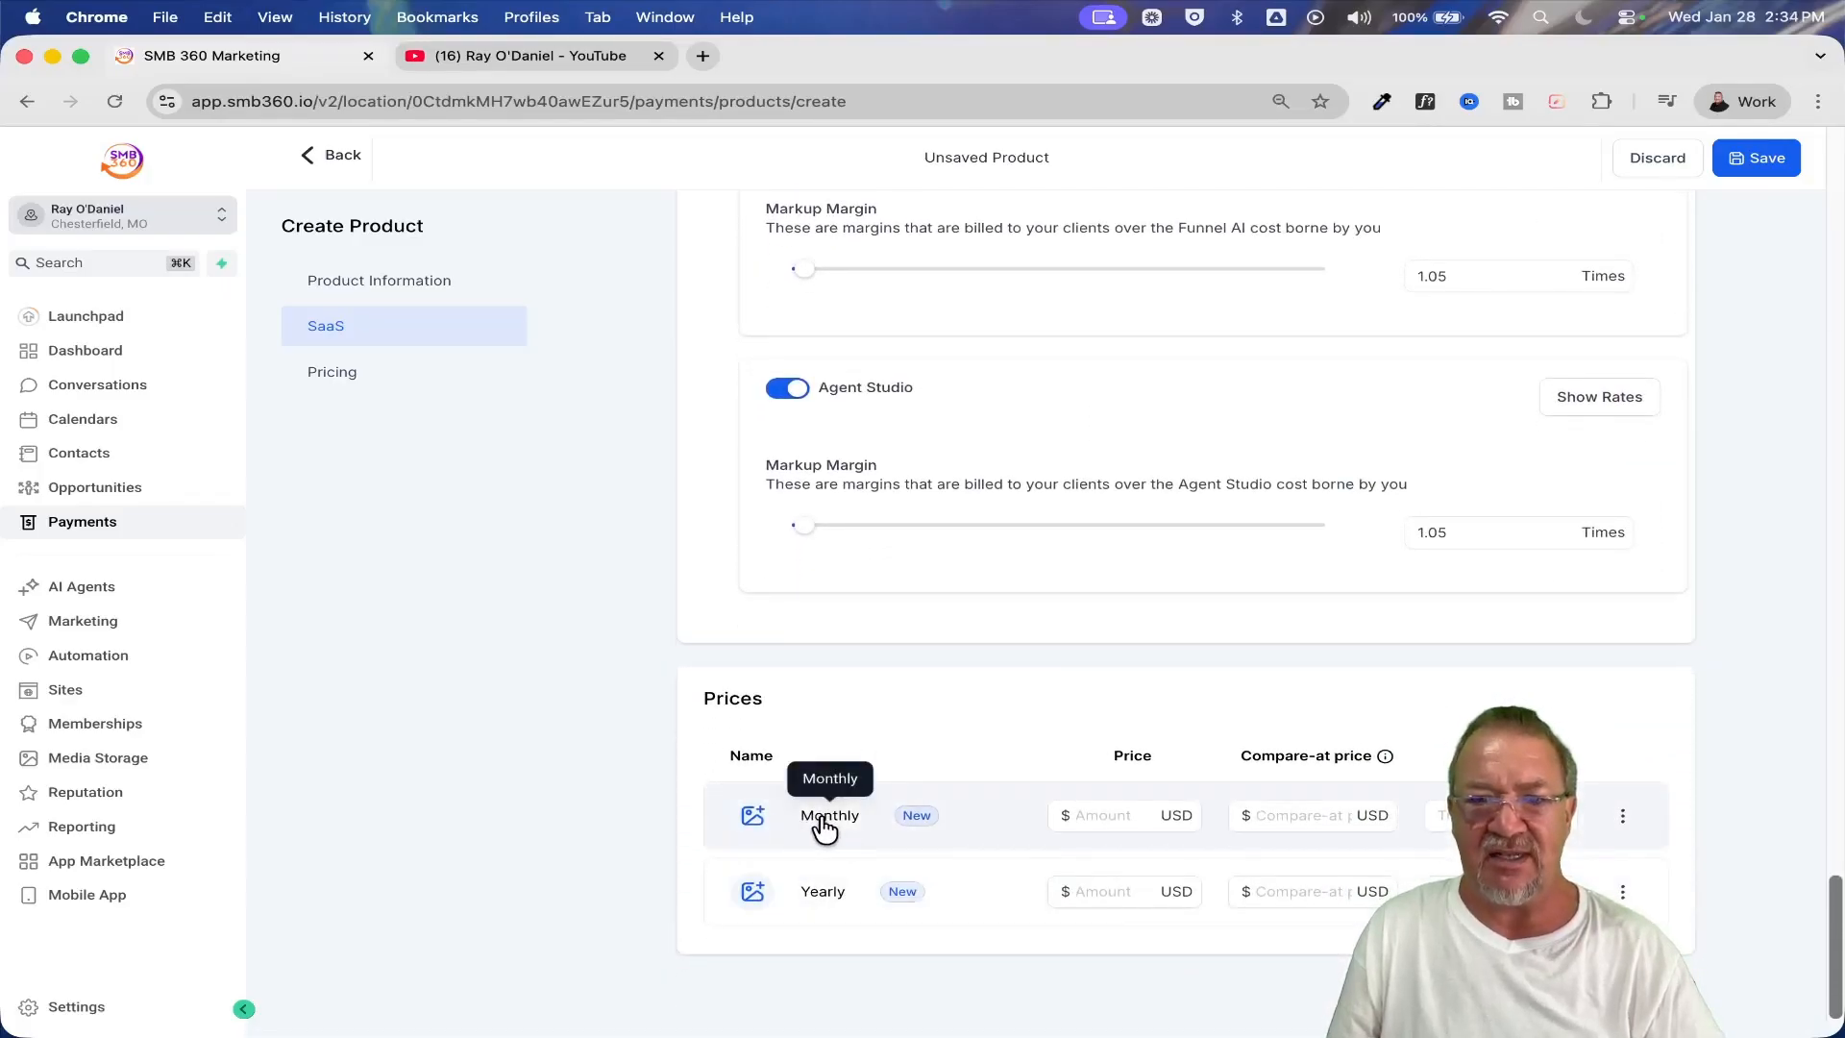
scroll(828, 828, "up", 5, "ctrl")
scroll(828, 828, "down", 3)
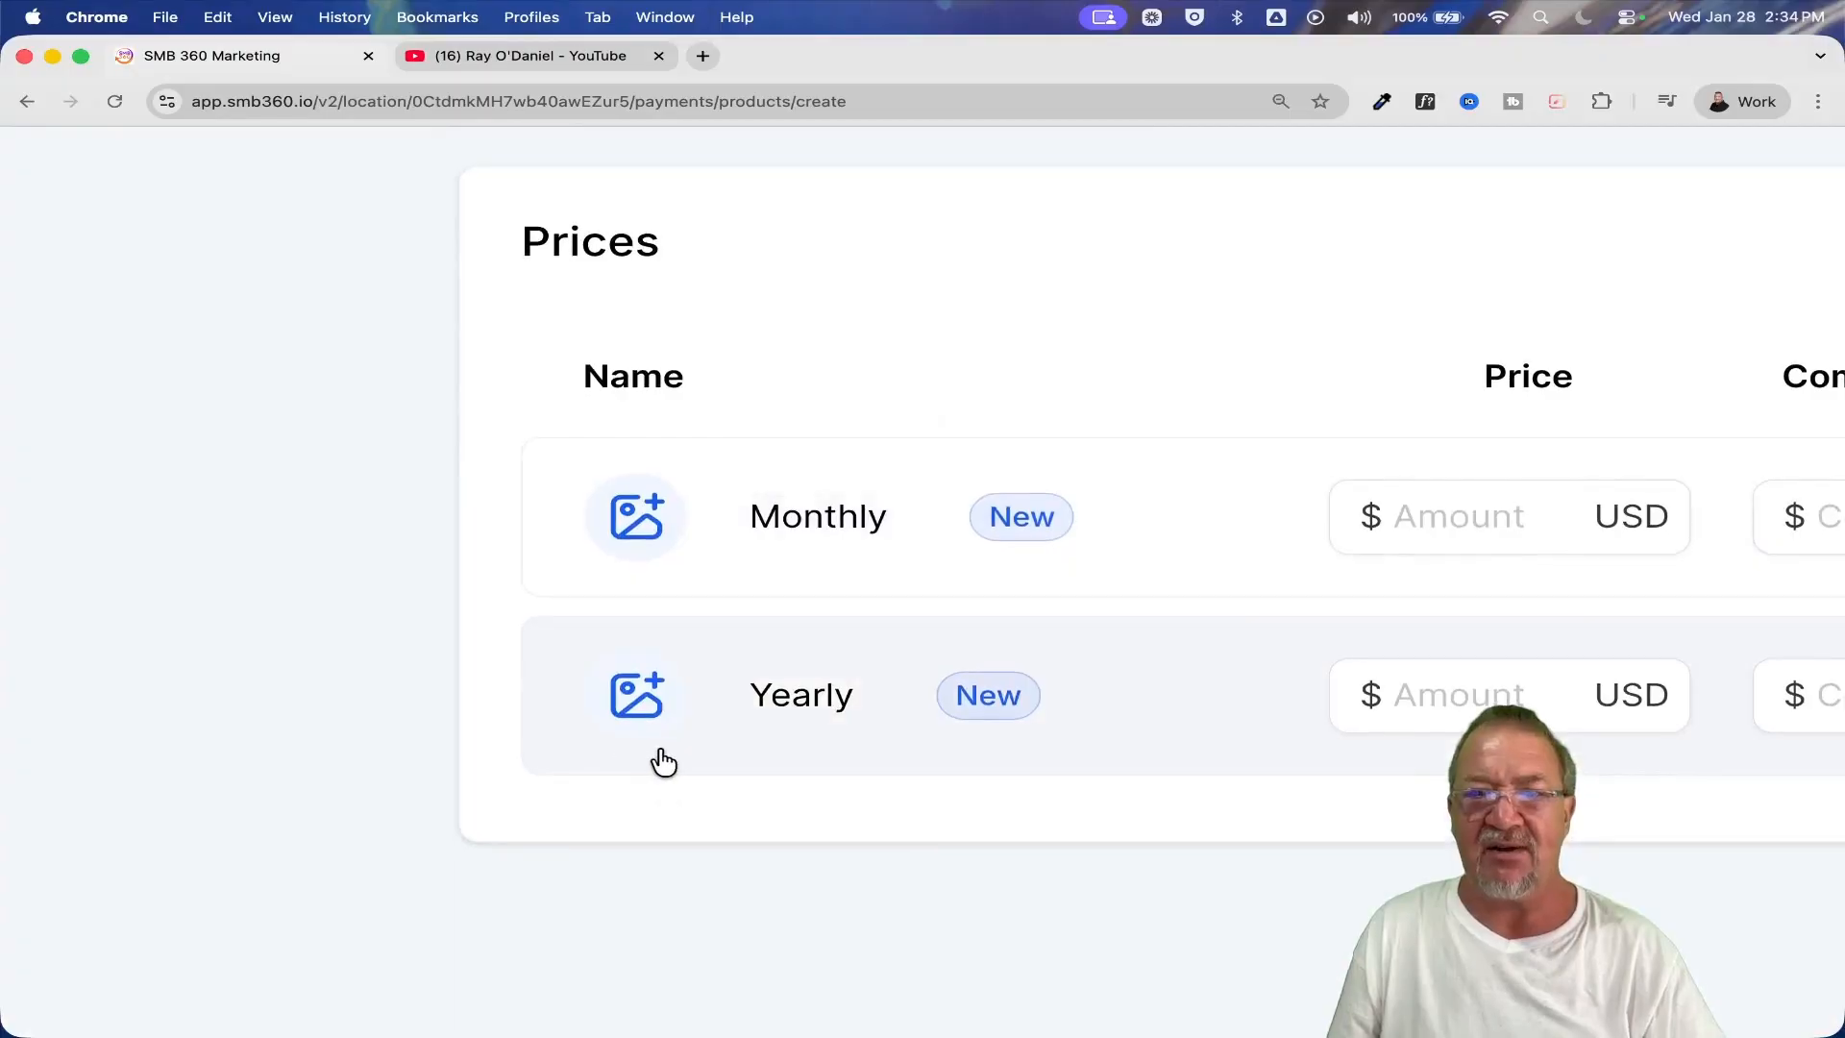
scroll(688, 758, "right", 1)
scroll(939, 665, "right", 7)
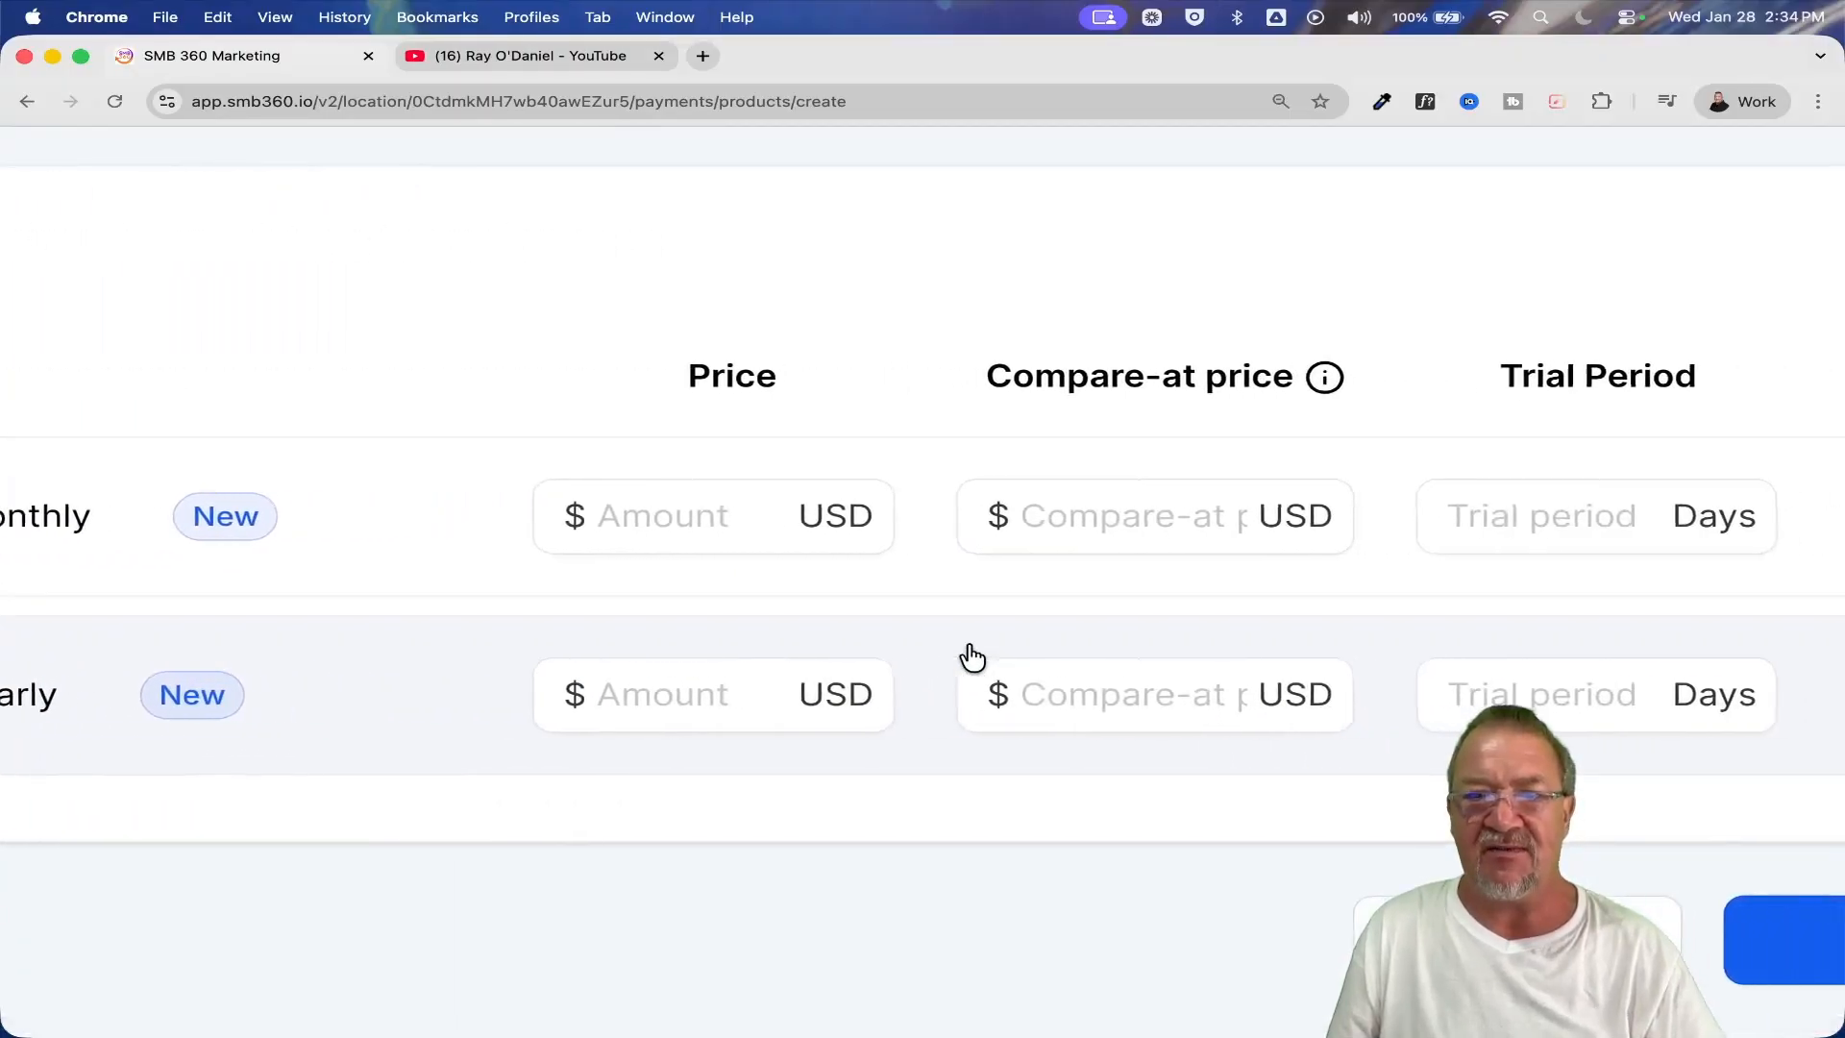
scroll(973, 657, "down", 5, "ctrl")
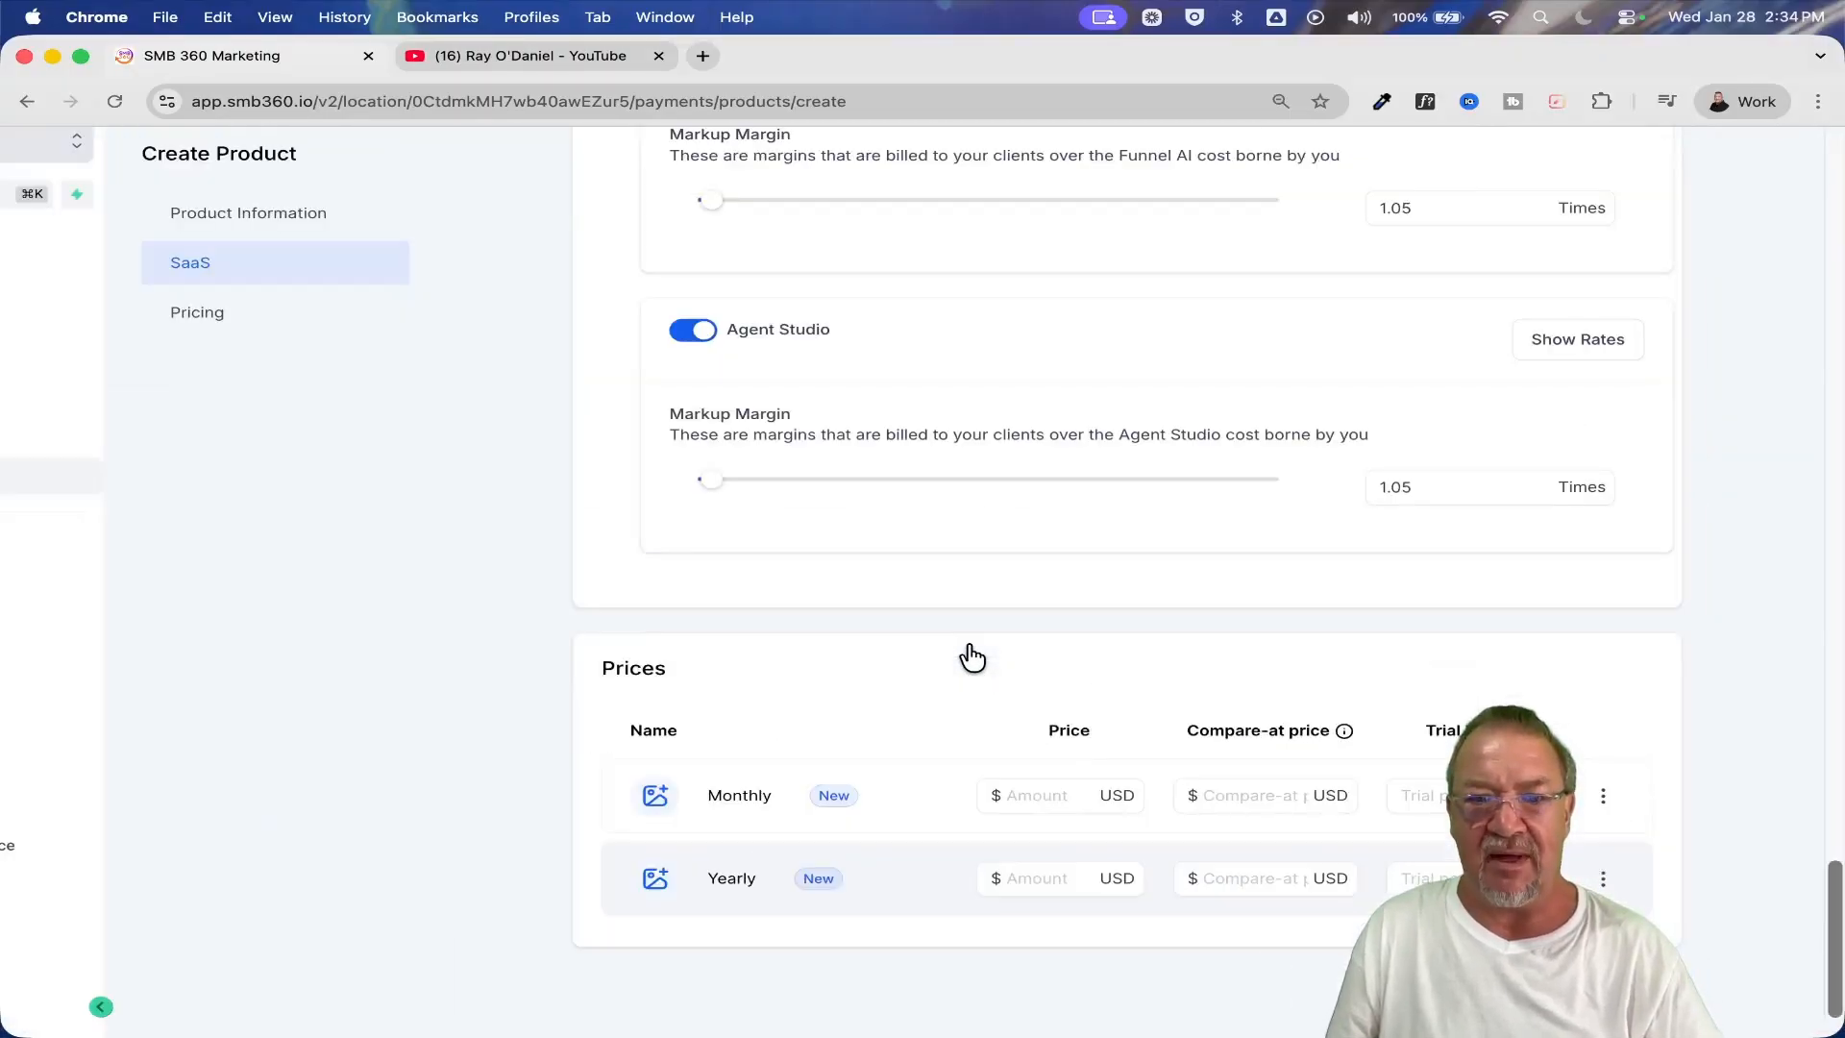
scroll(972, 657, "down", 2, "ctrl")
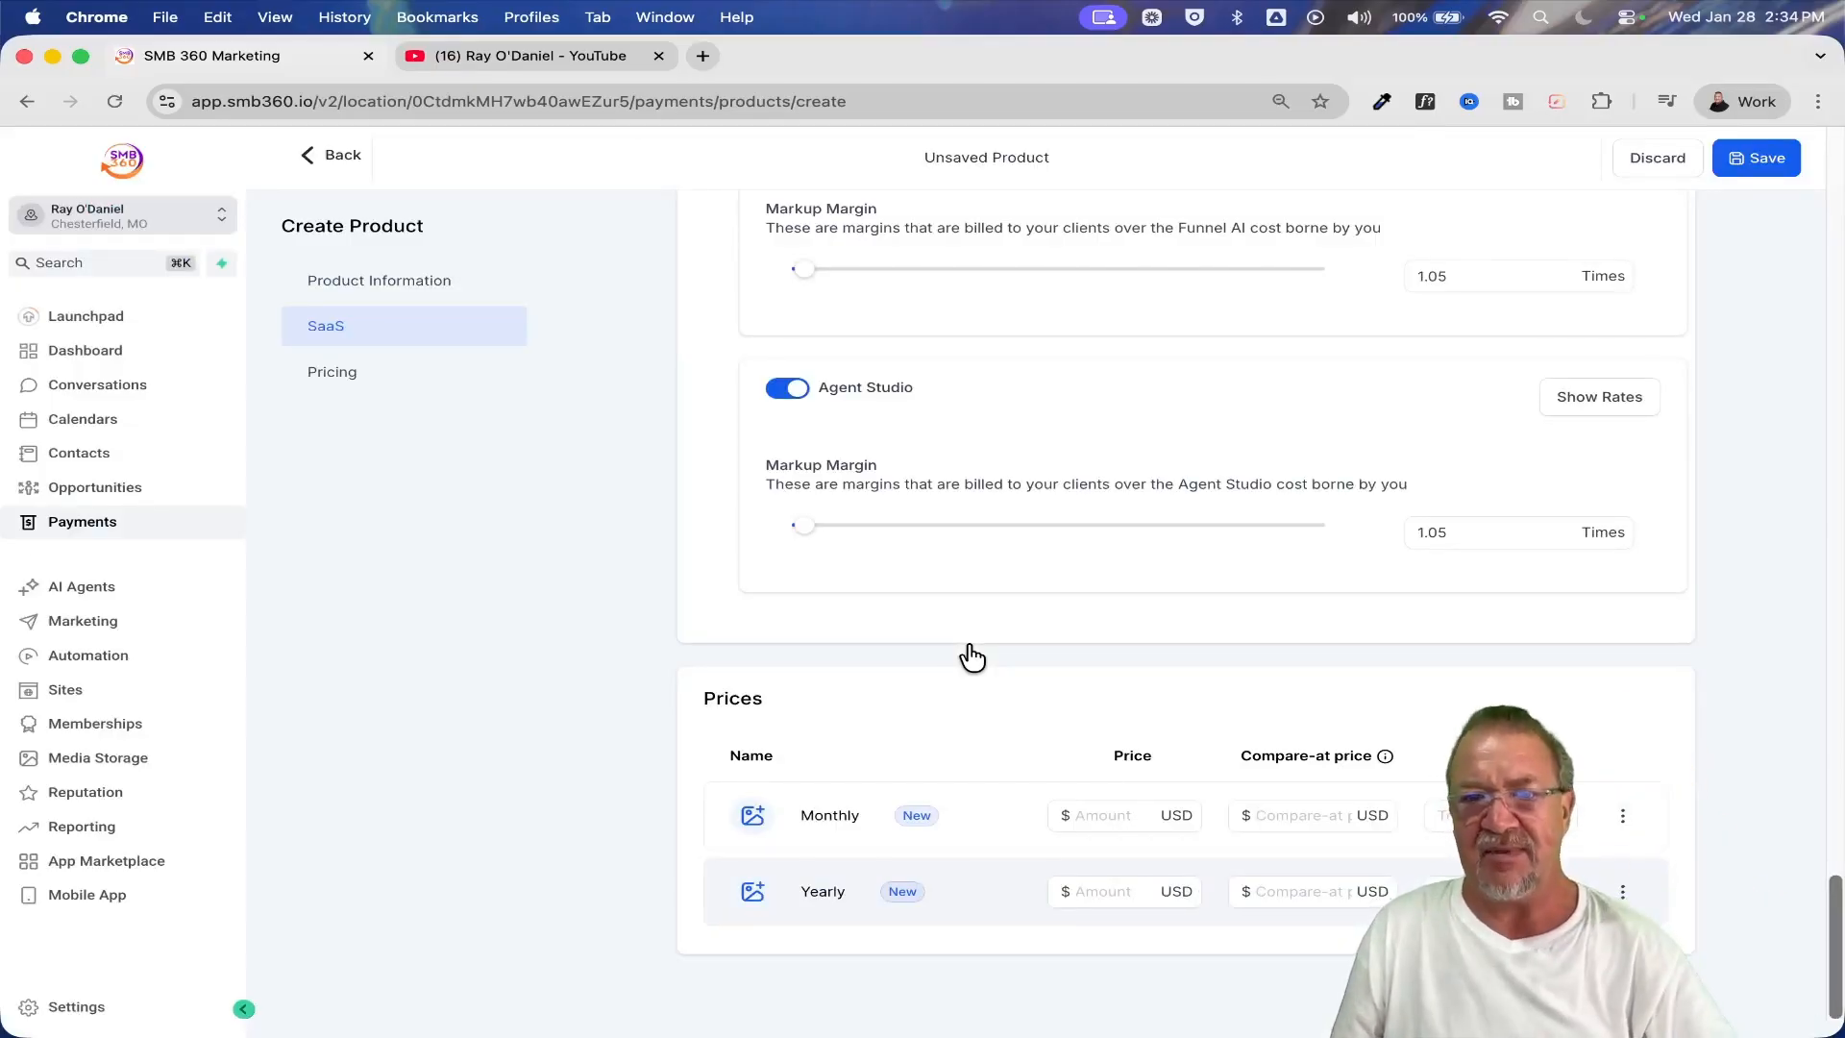
Revisit the SaaS product option in the product information and discard the unsaved product
scroll(971, 648, "up", 10)
scroll(965, 637, "up", 5)
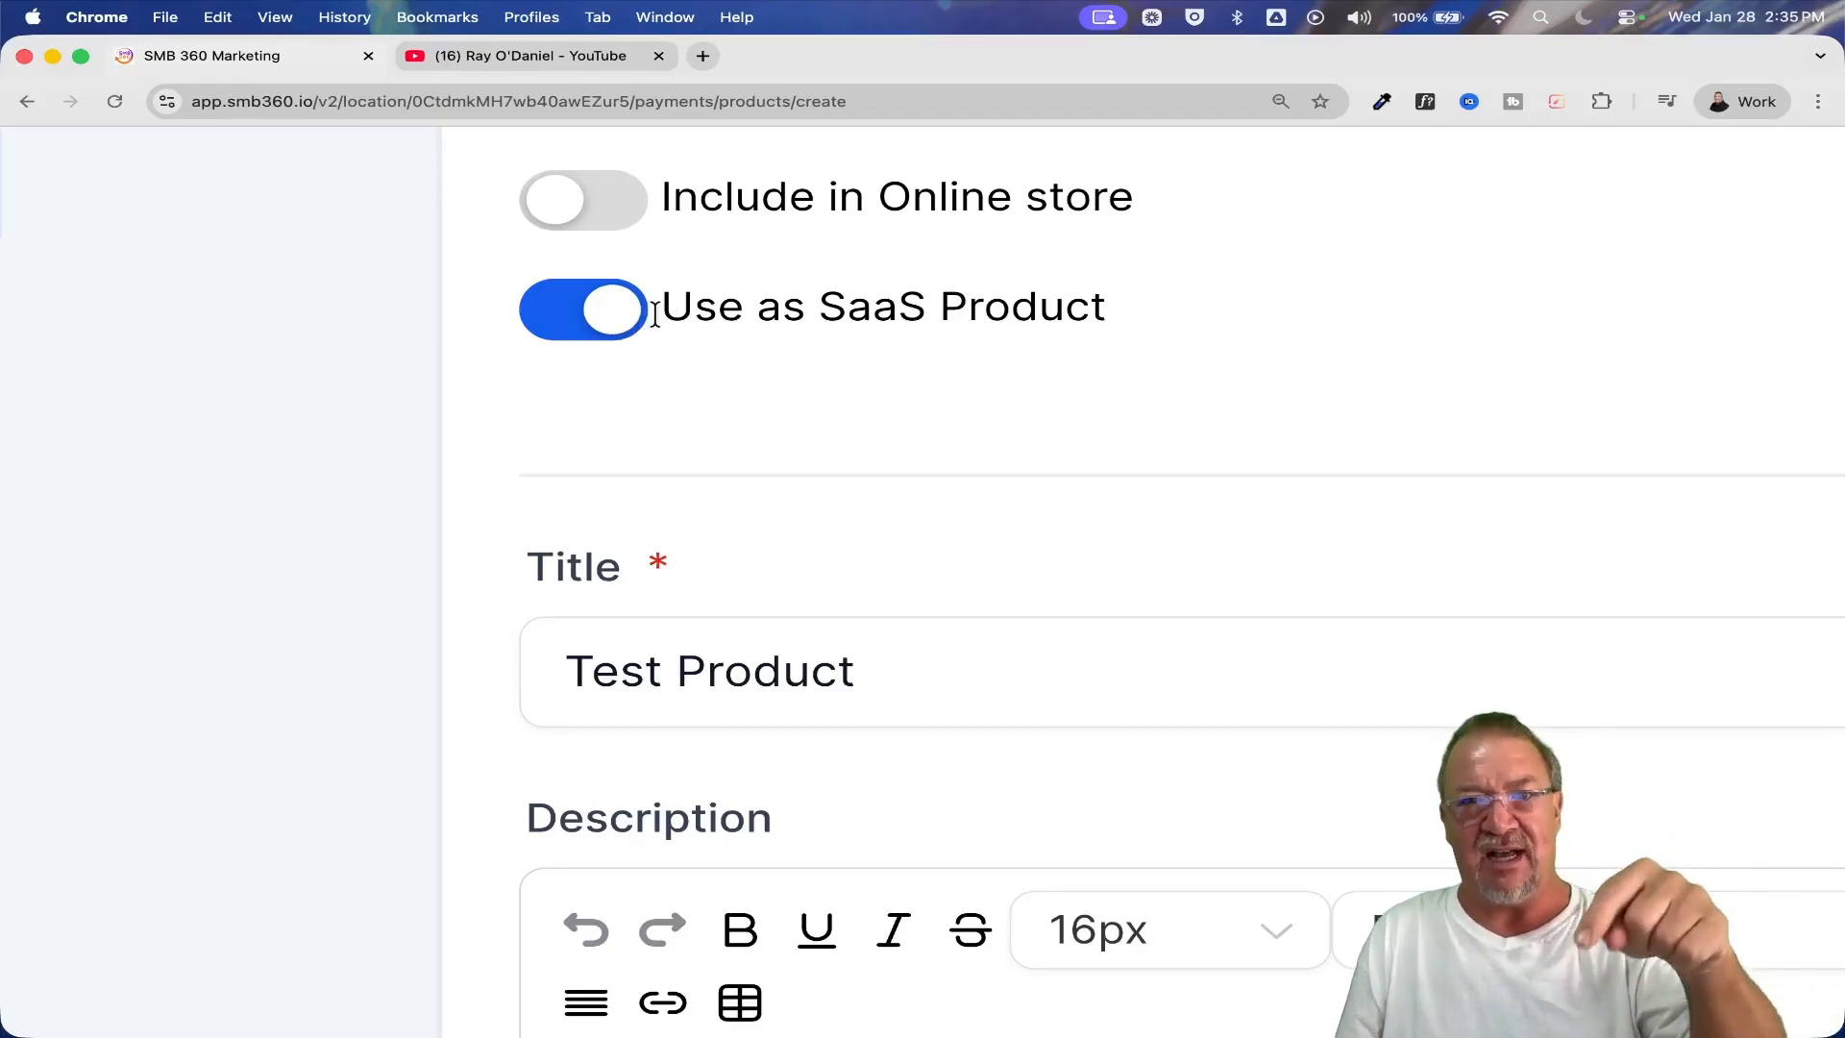
scroll(654, 314, "down", 5)
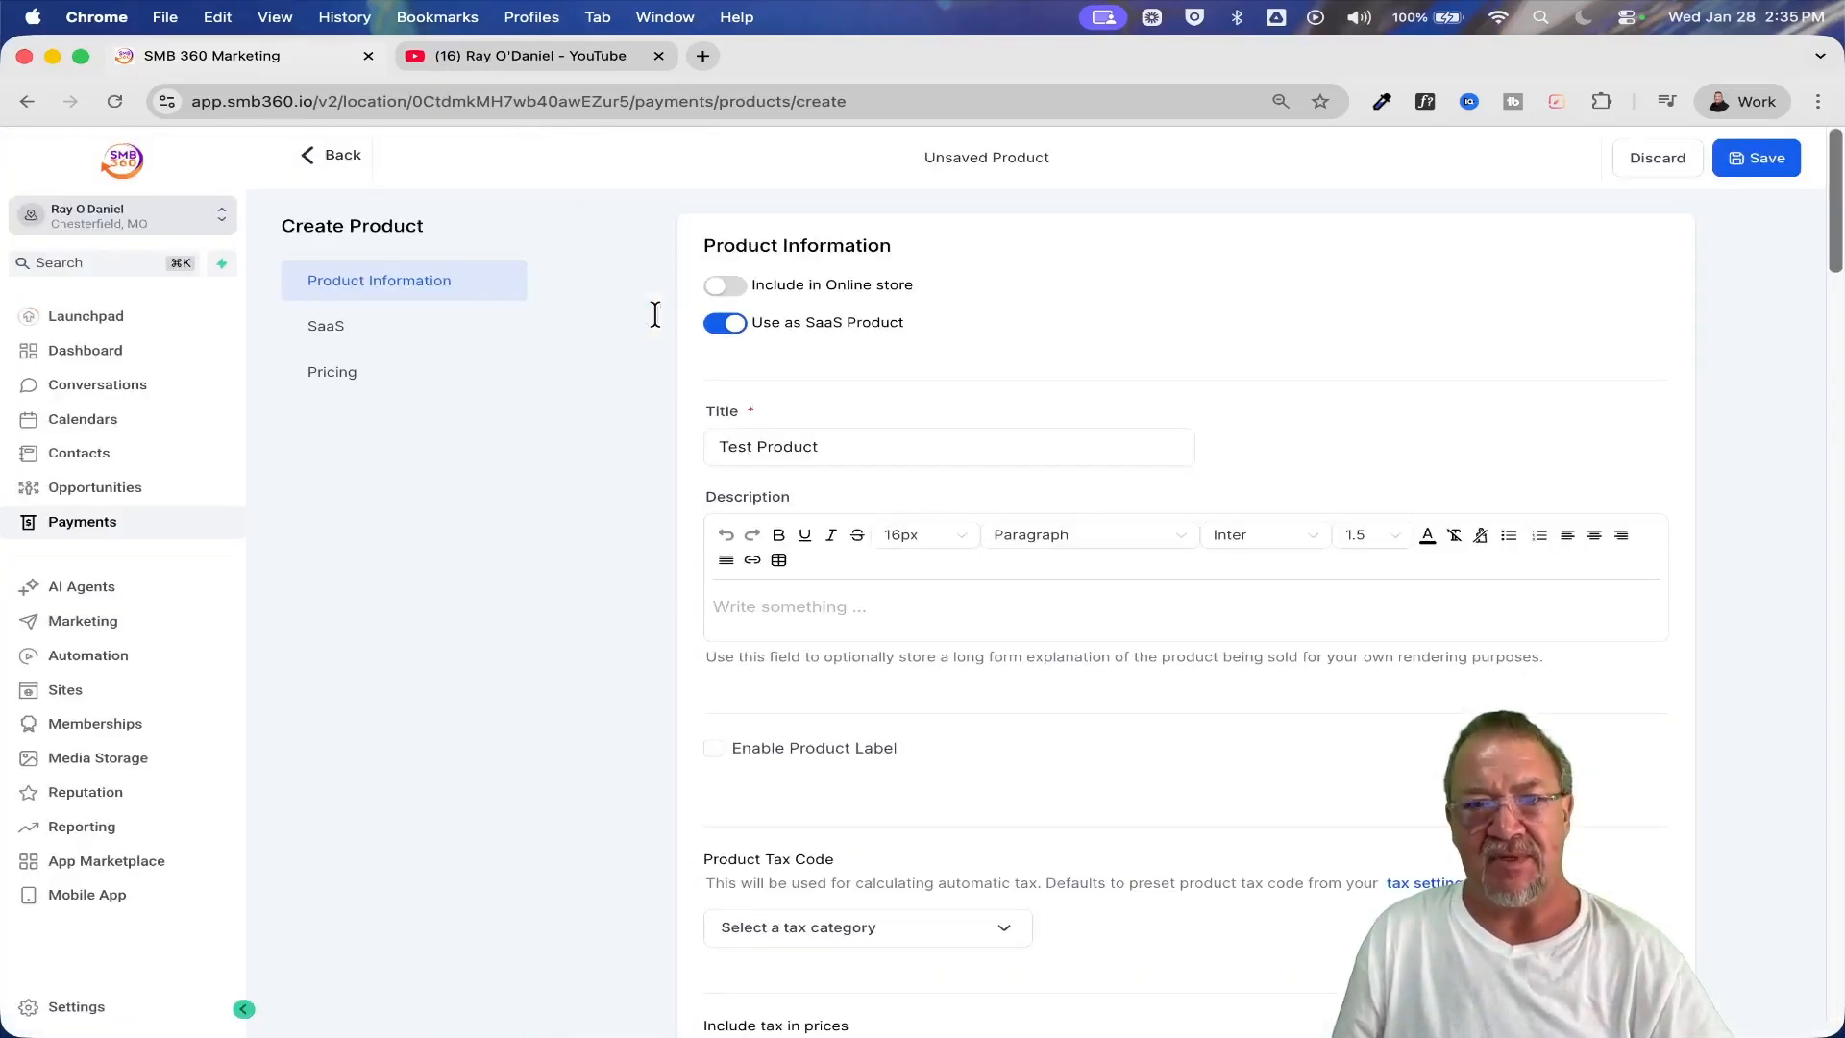
left_click(1649, 160)
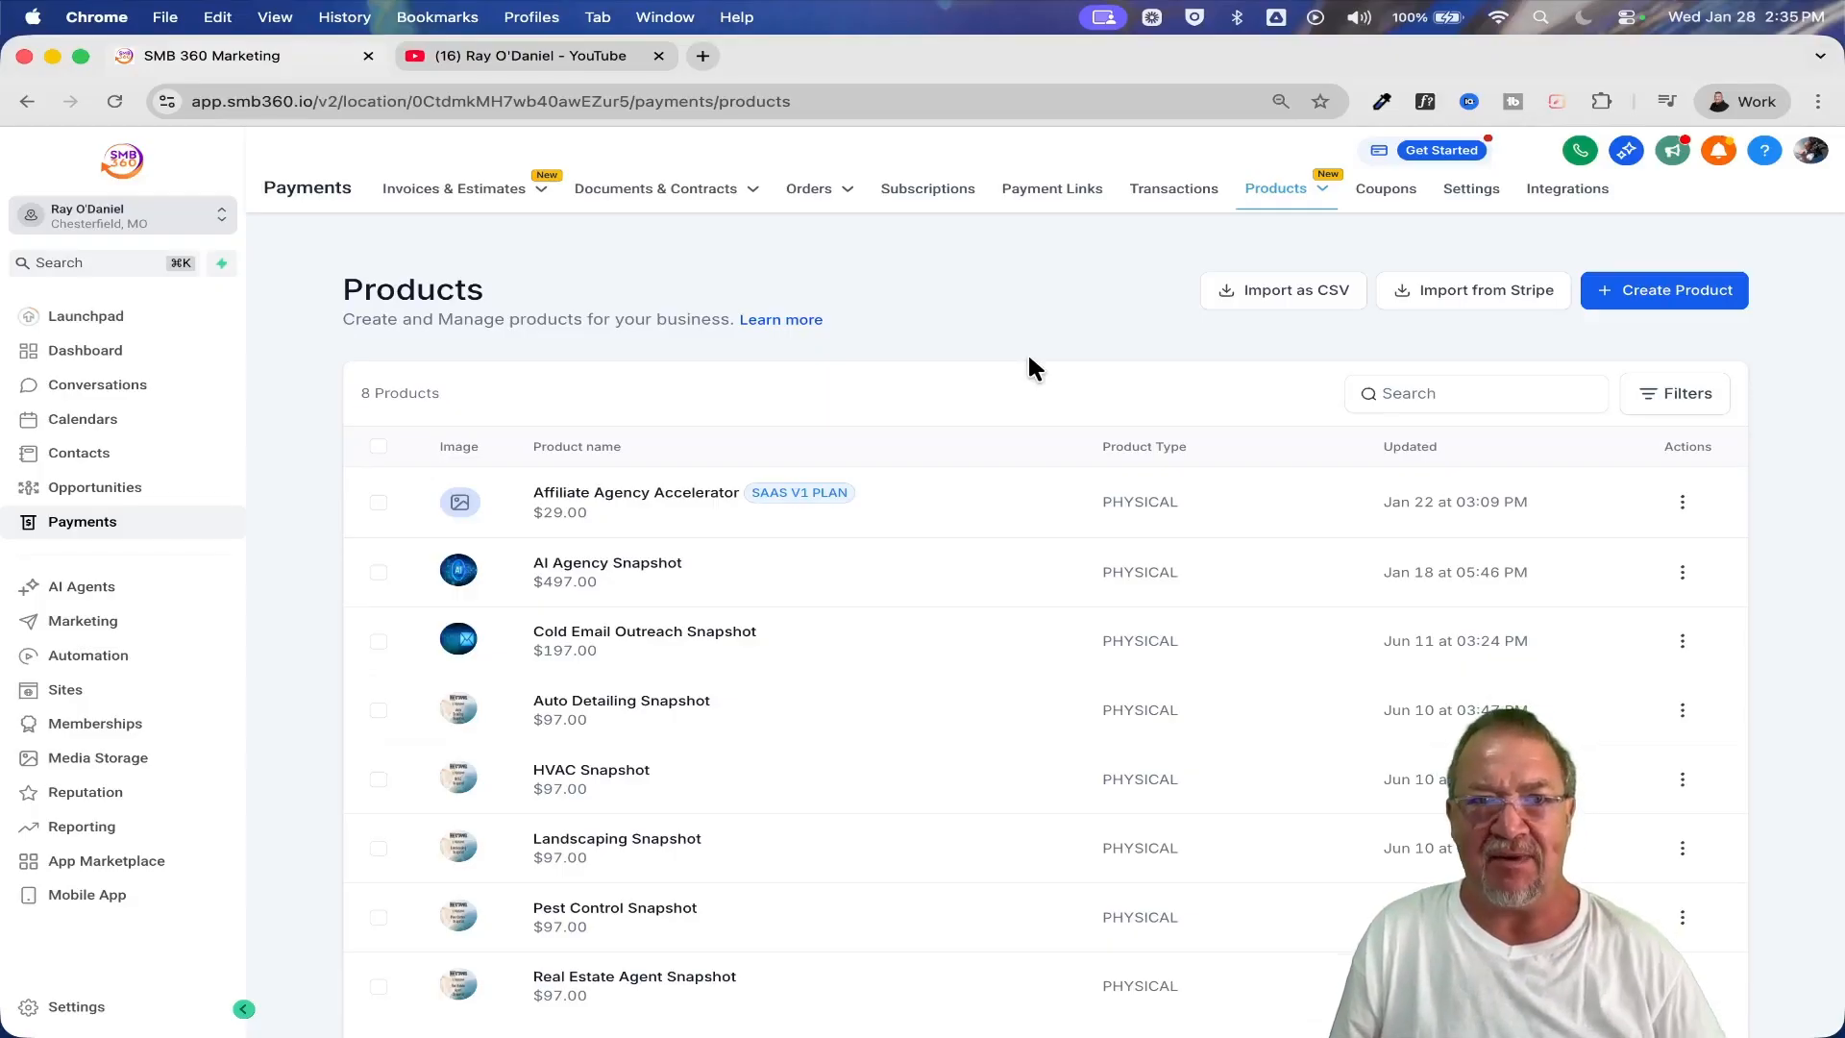
Switch from the sub-account to the agency view and open the SaaS Configurator's security settings
left_click(185, 223)
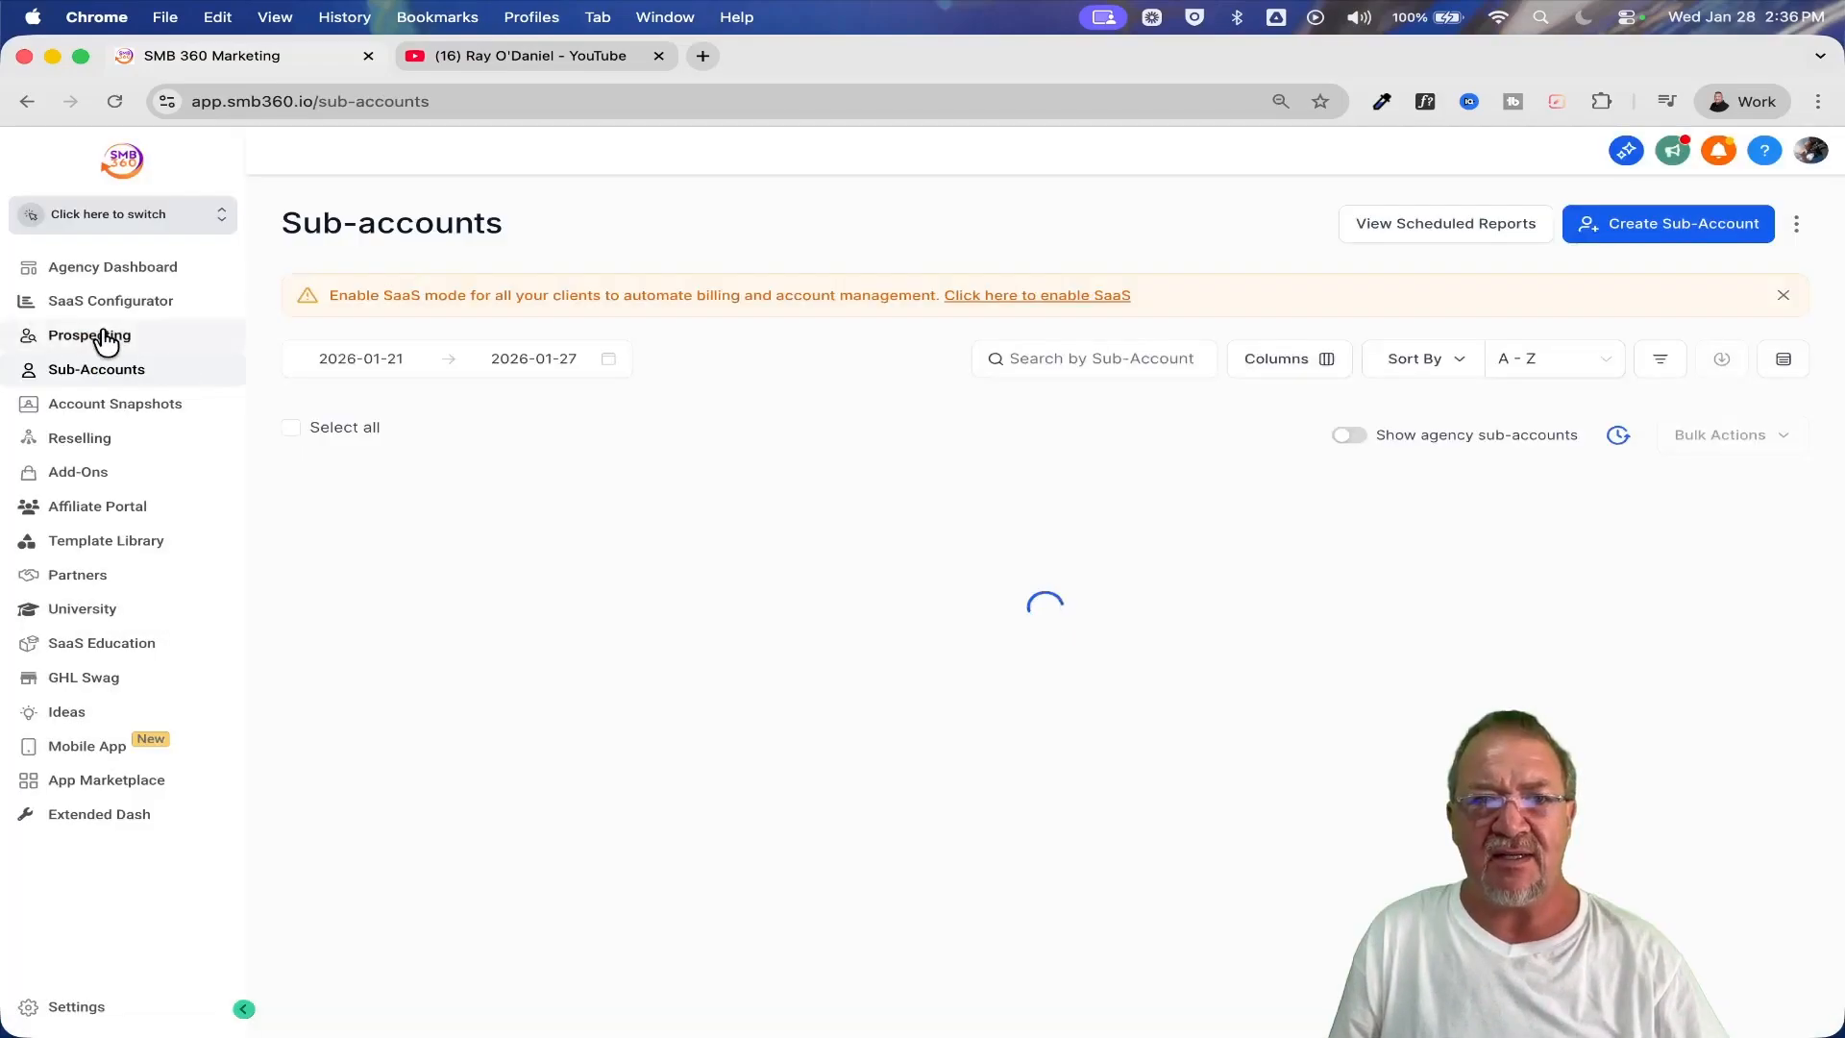
left_click(113, 300)
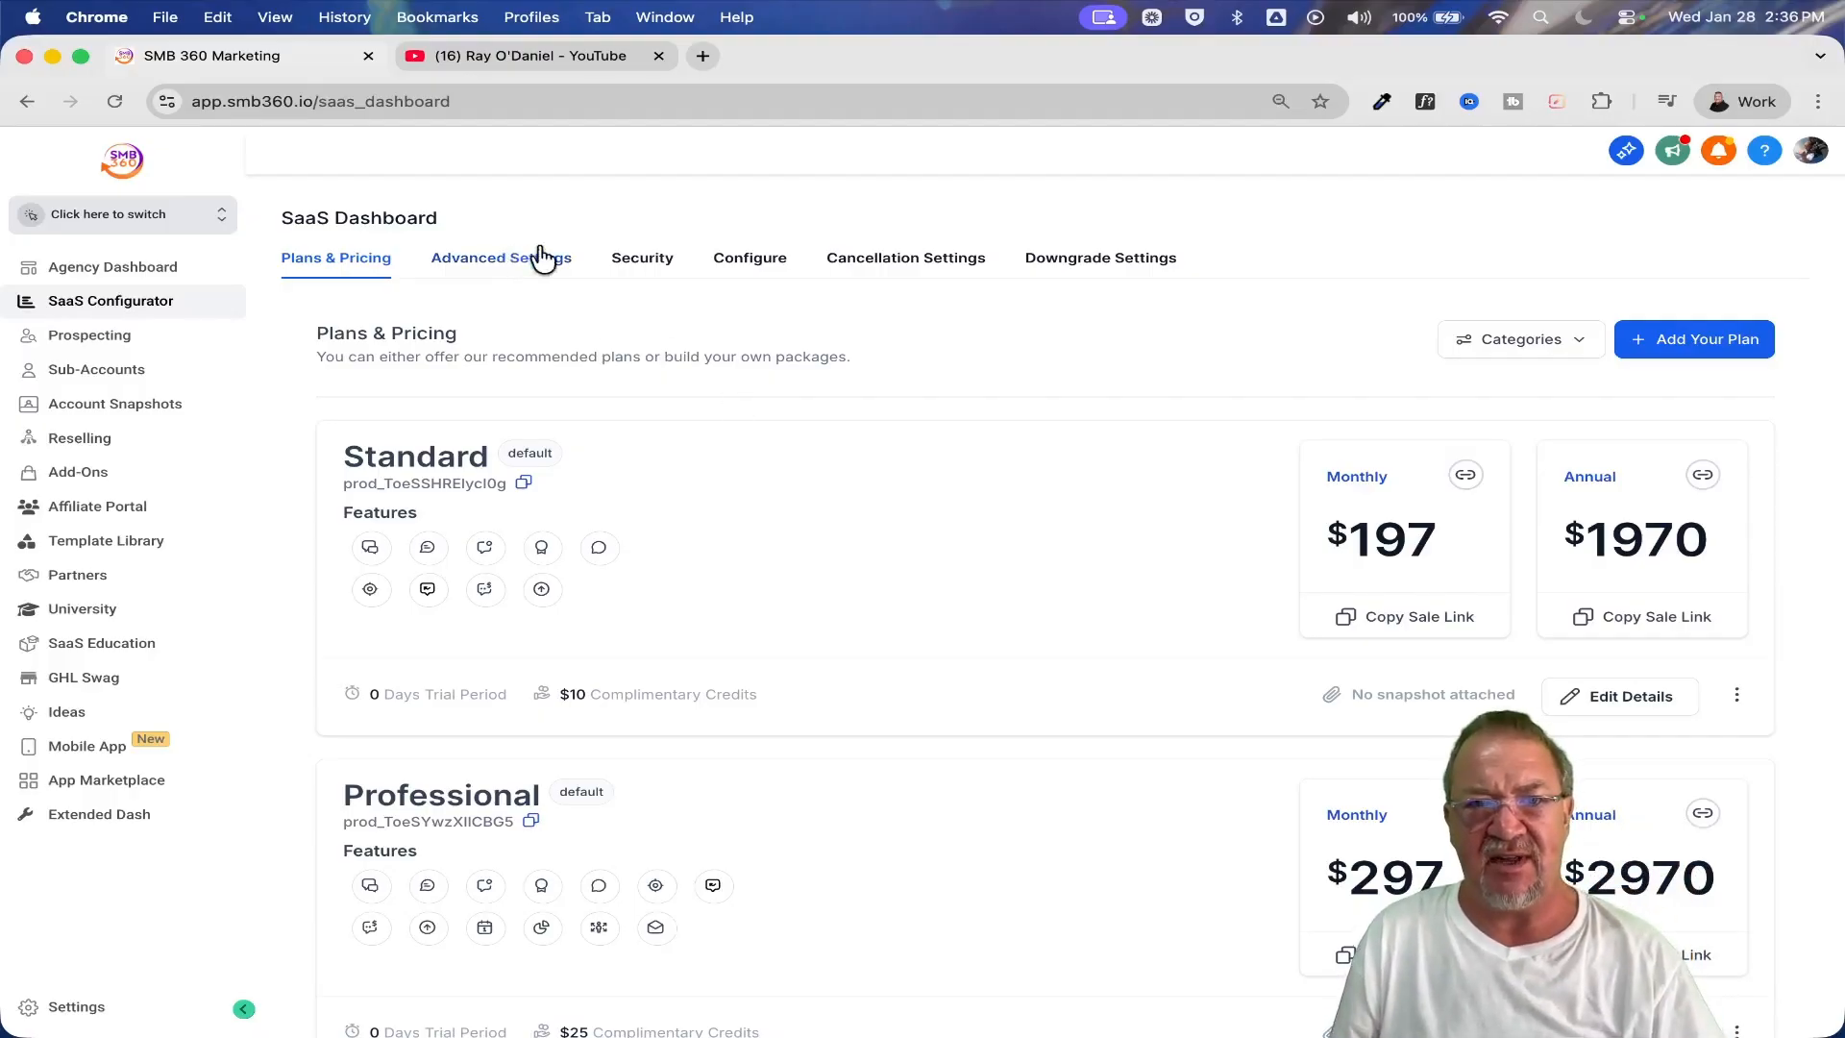
left_click(644, 259)
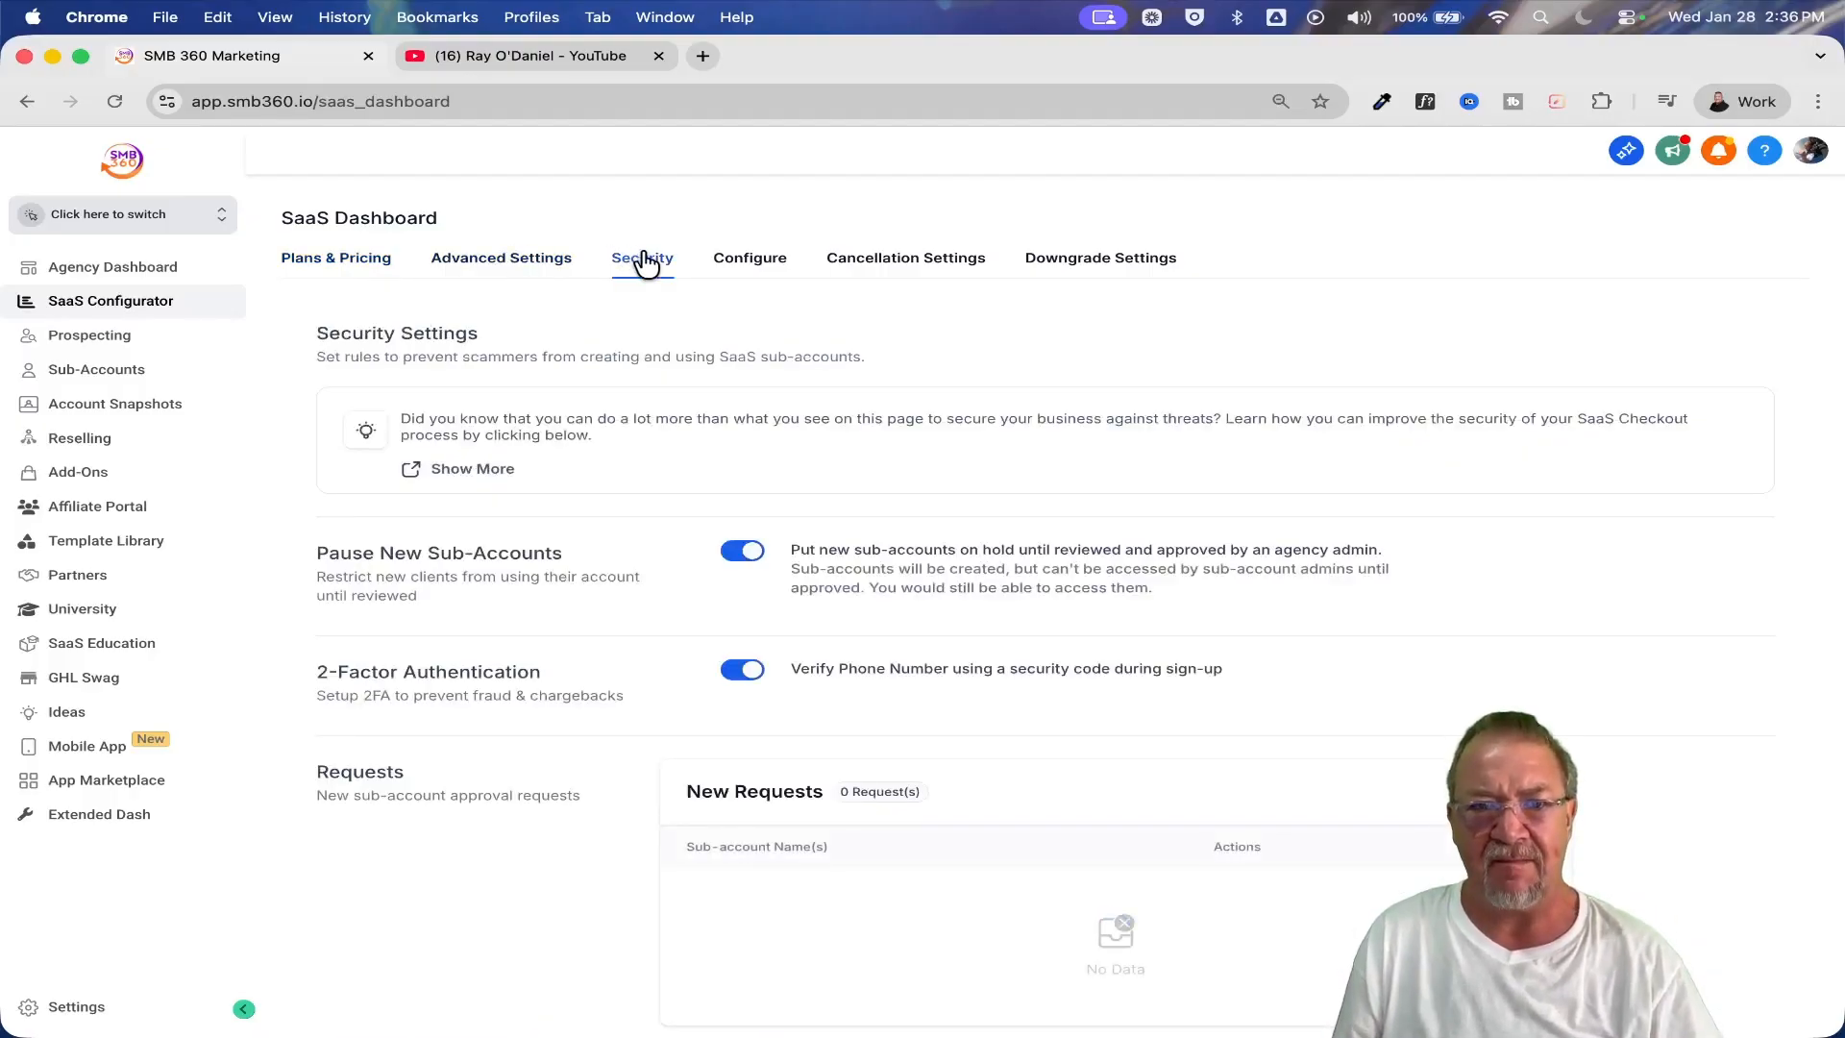
Examine the settings for pausing new sub-accounts and two-factor authentication, and the list of new sub-account approval requests
scroll(647, 437, "down", 2)
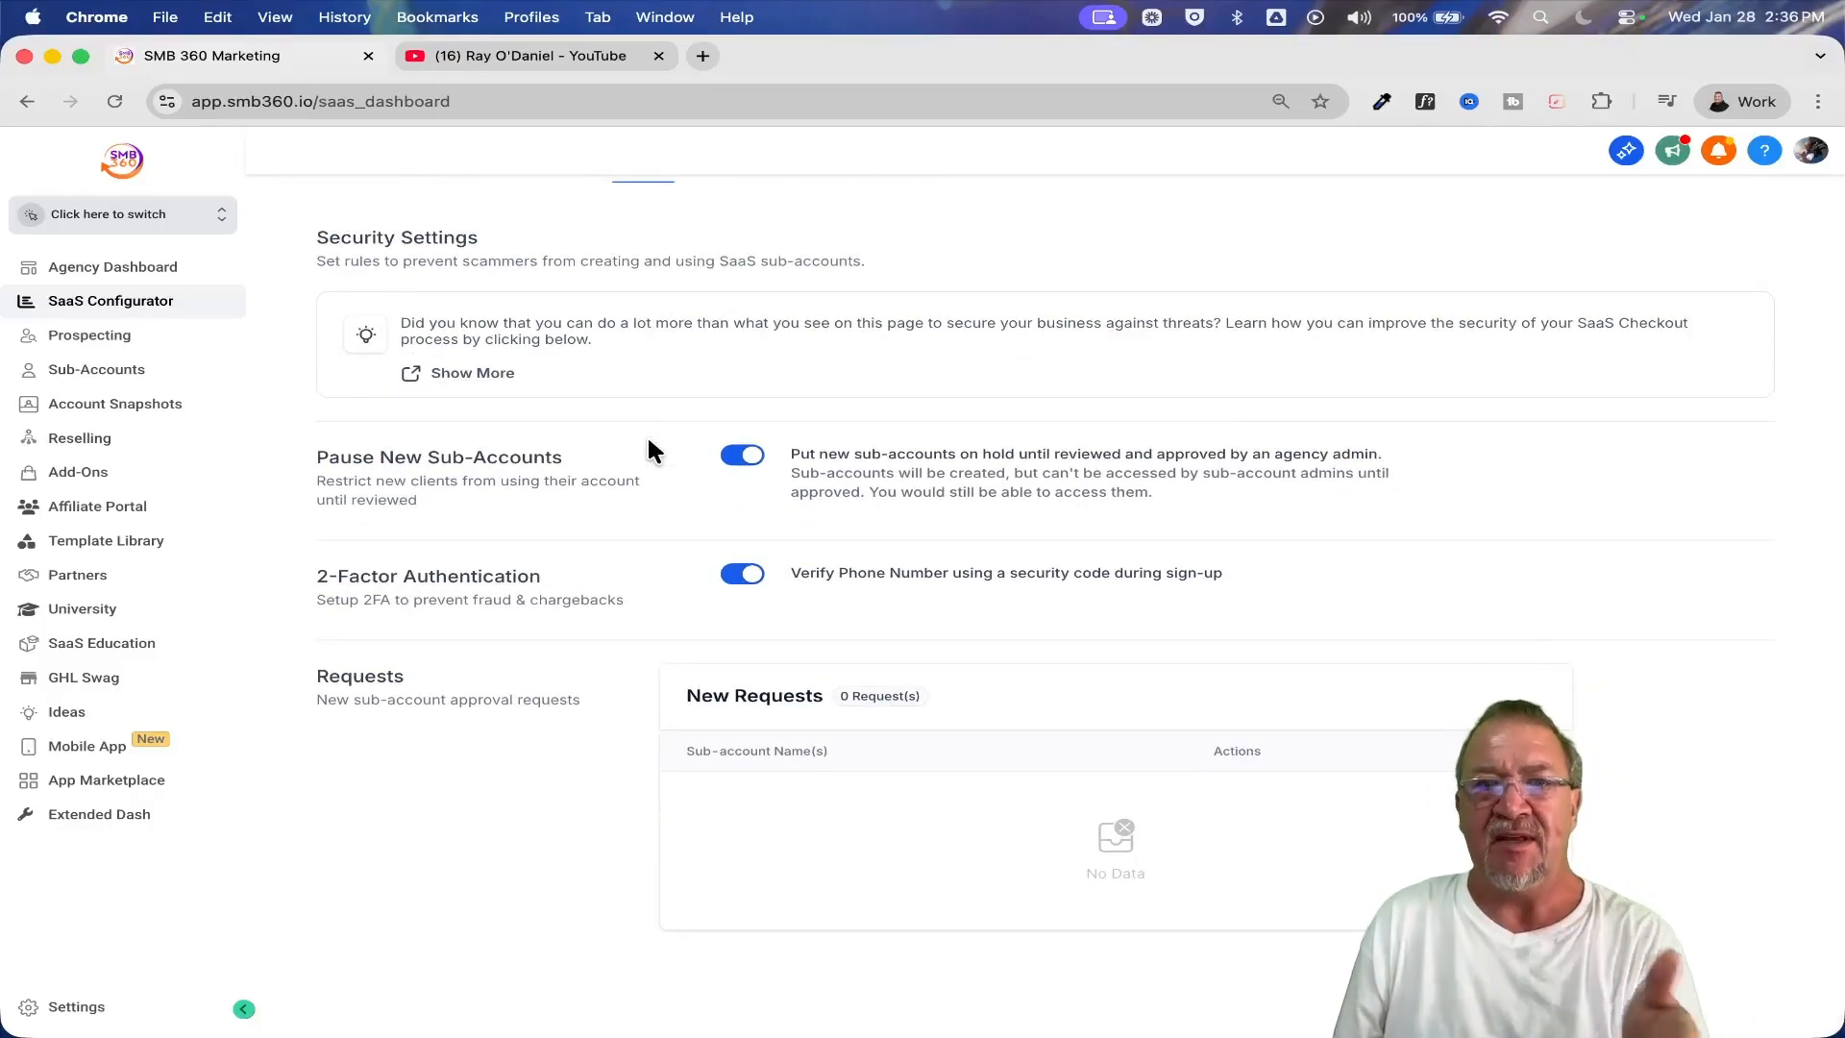
scroll(648, 451, "up", 5)
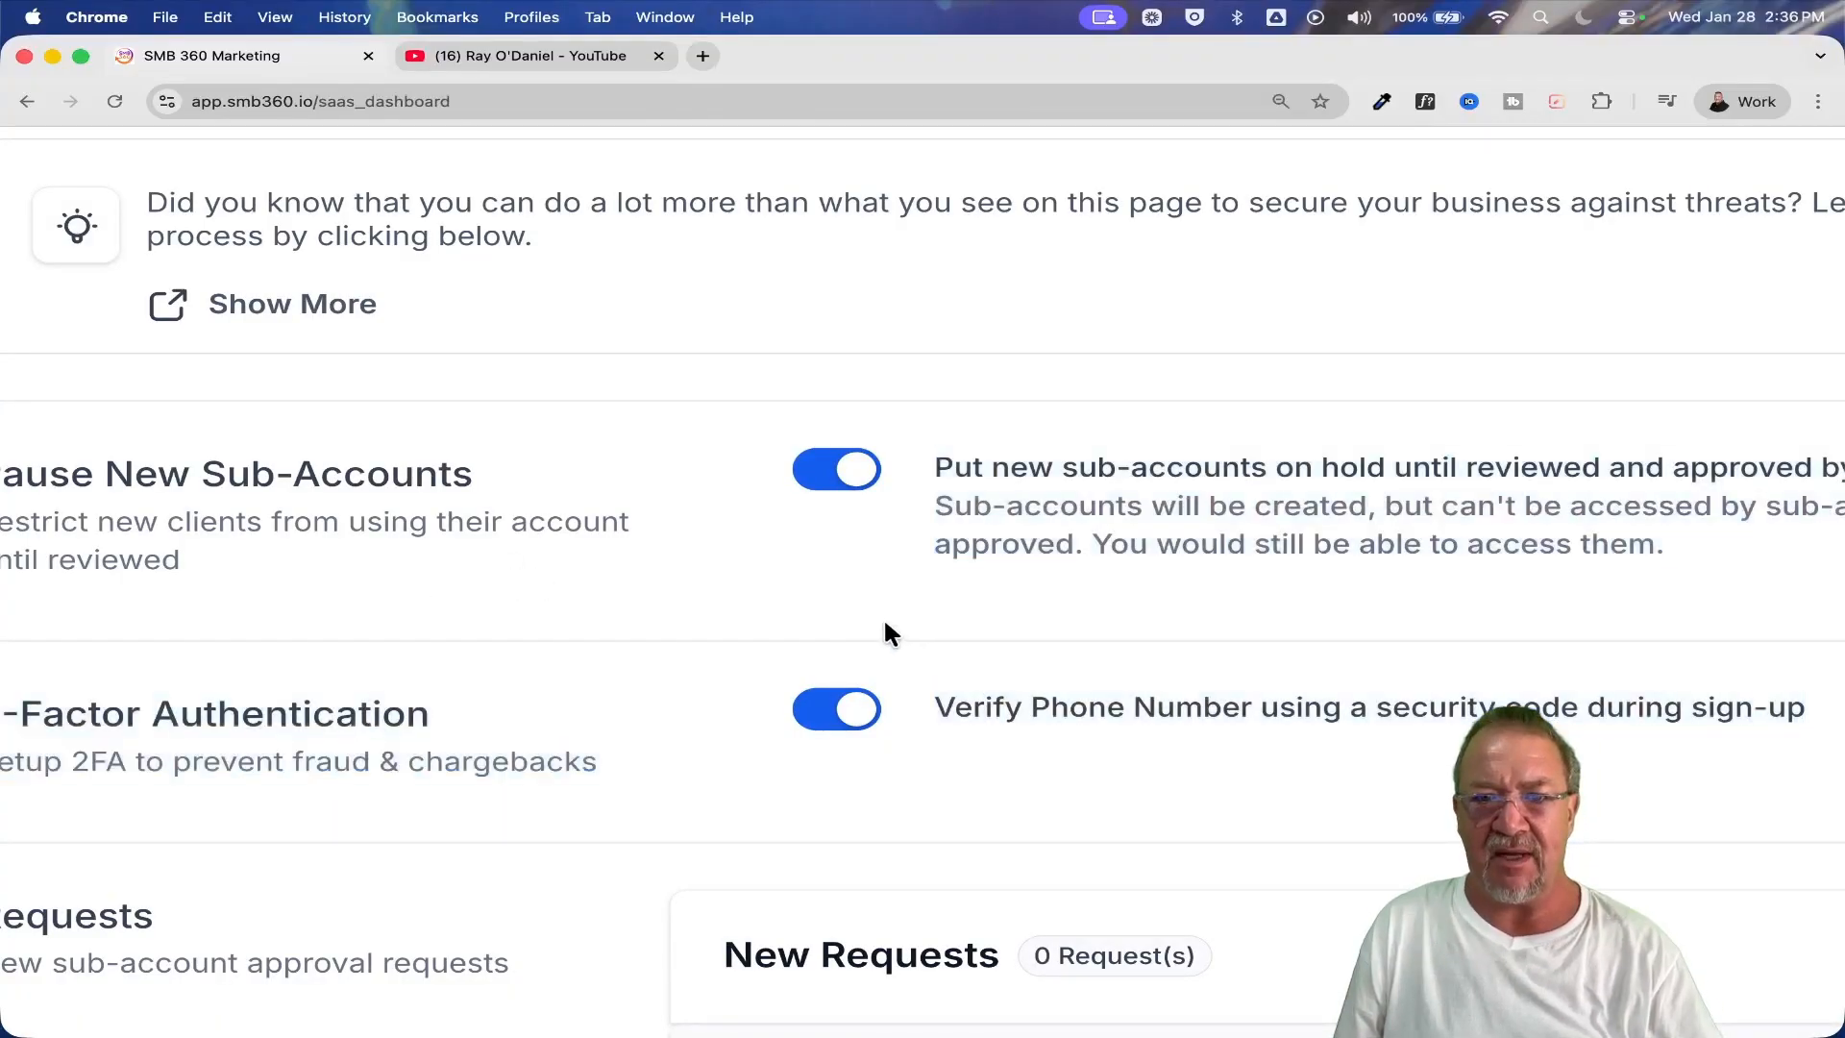
scroll(886, 631, "down", 5)
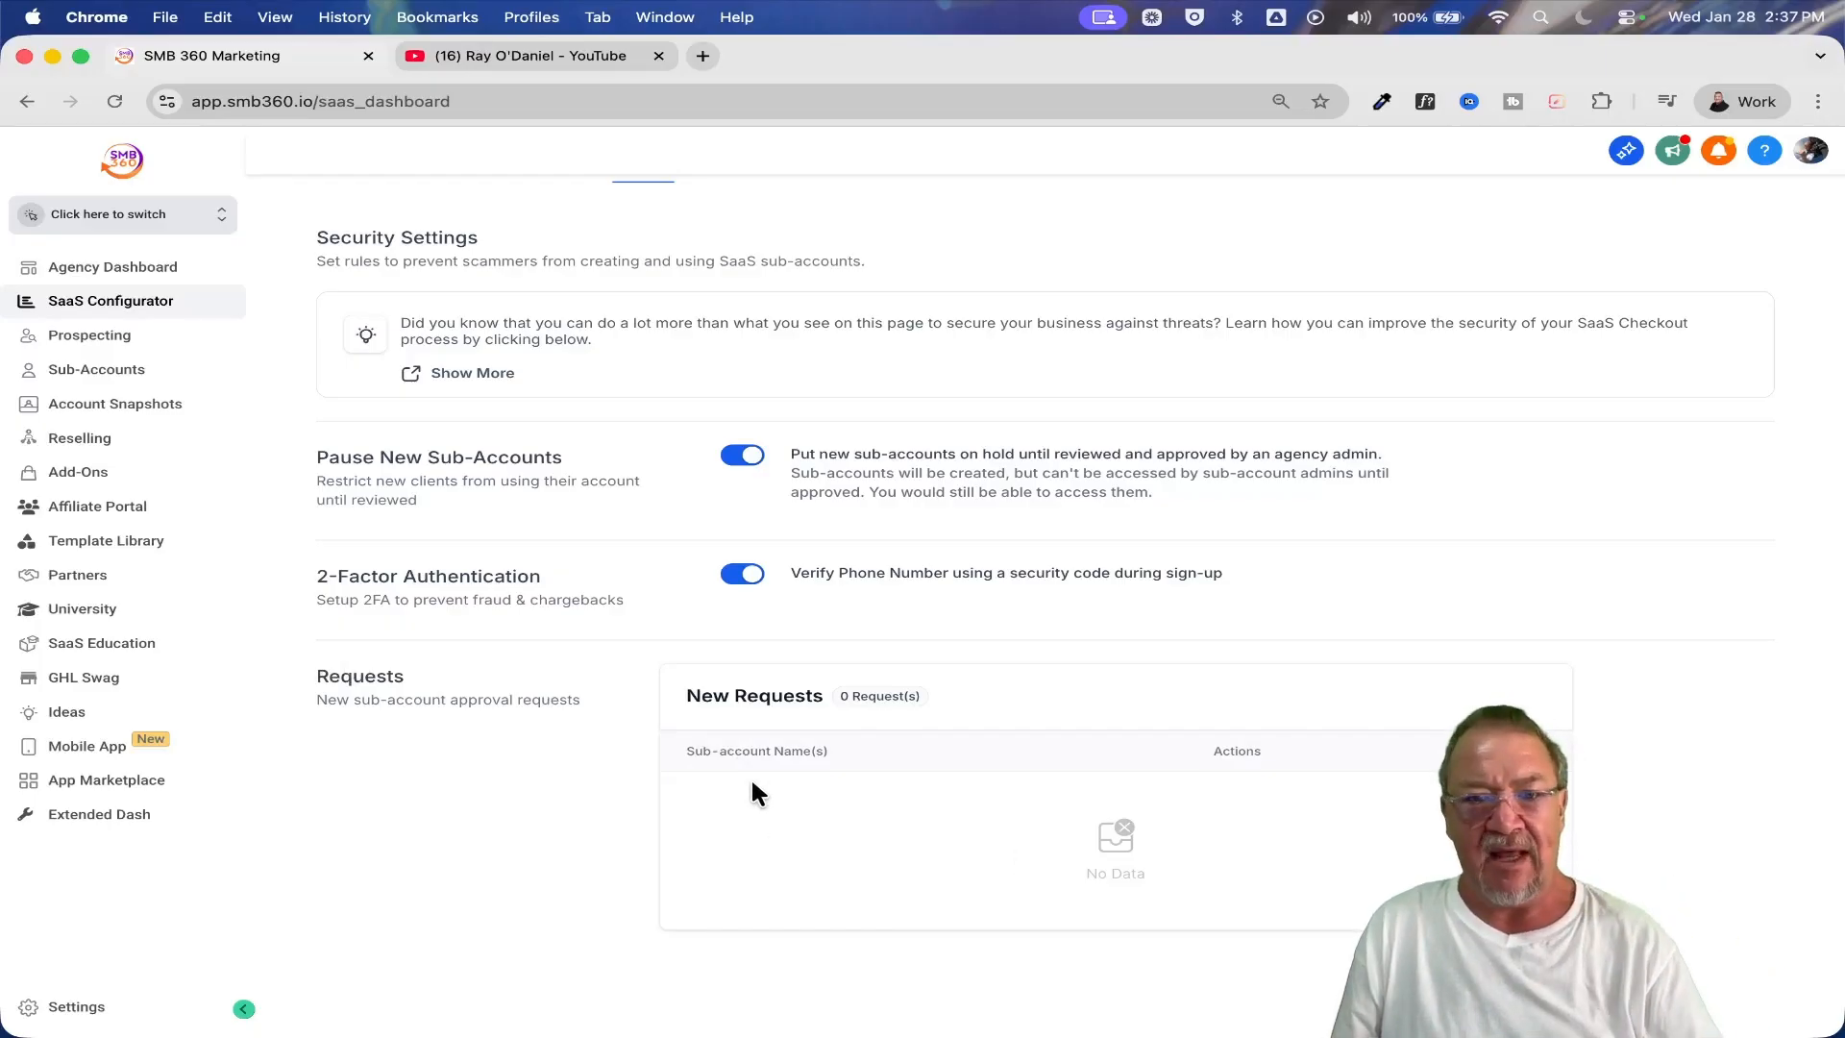
scroll(1057, 780, "up", 5)
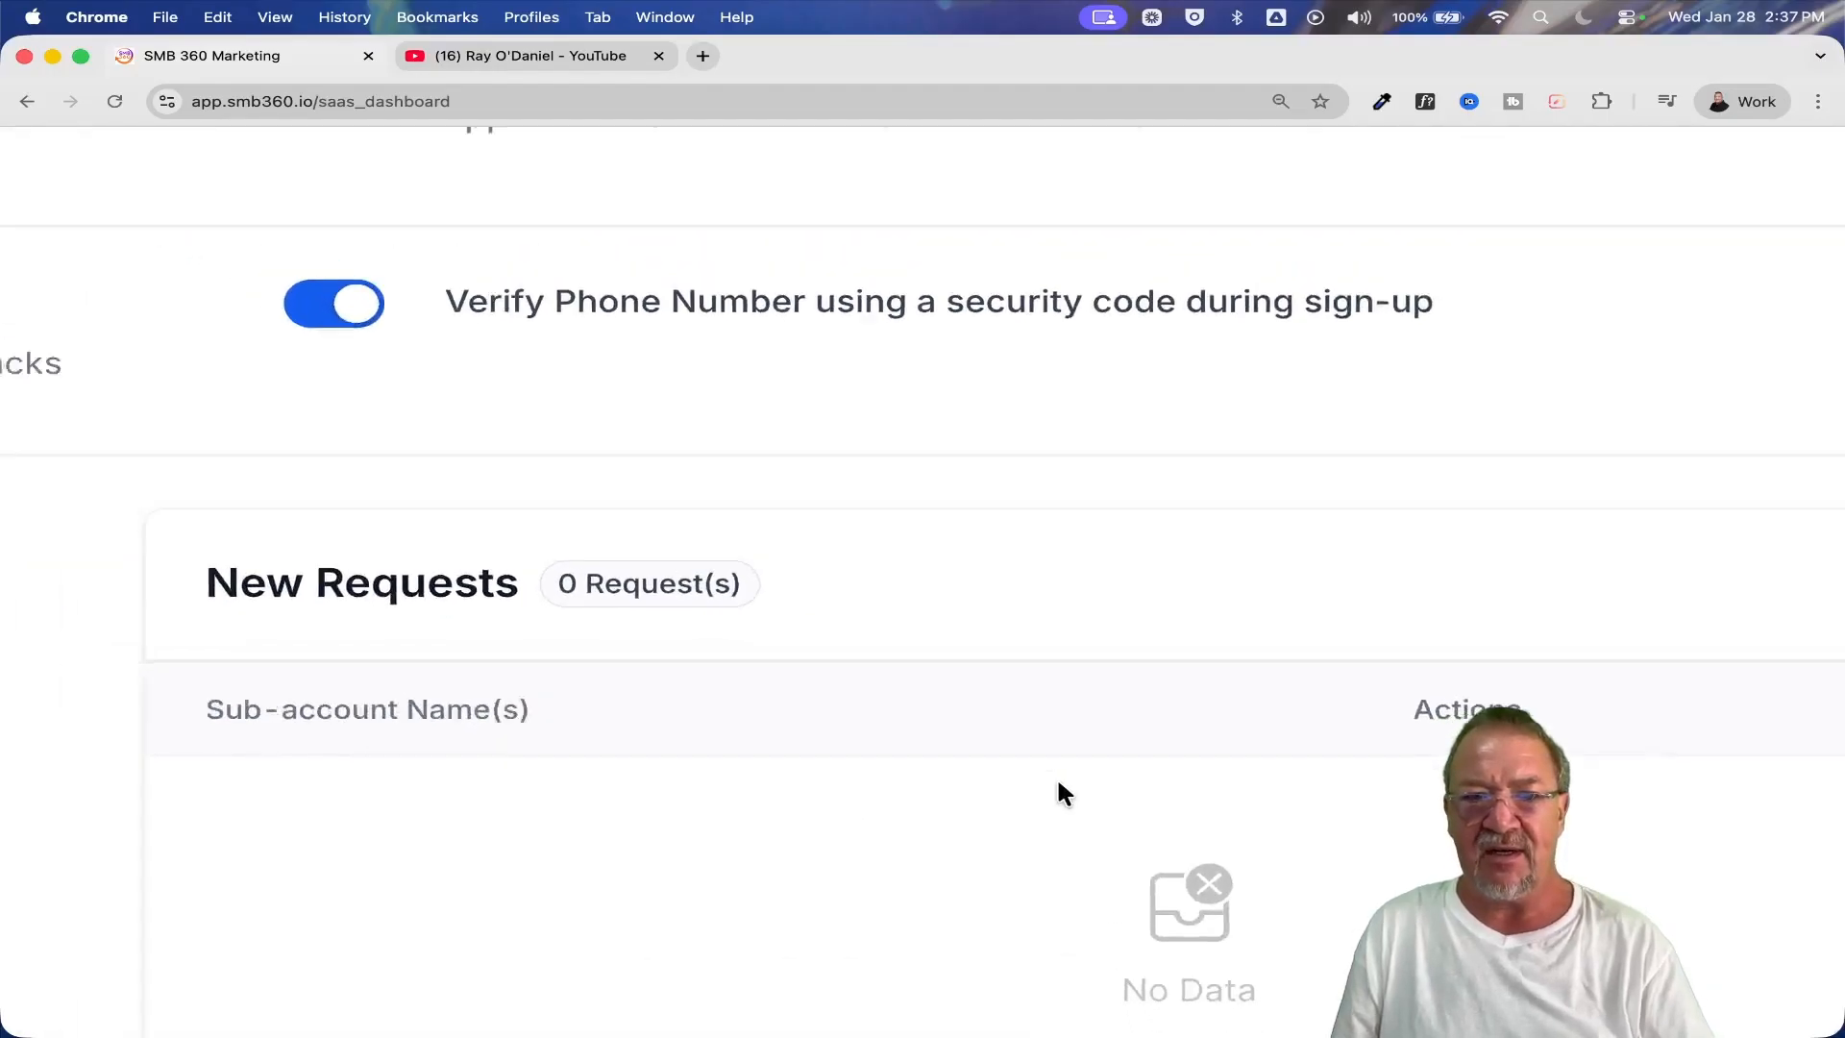
scroll(1057, 780, "down", 1)
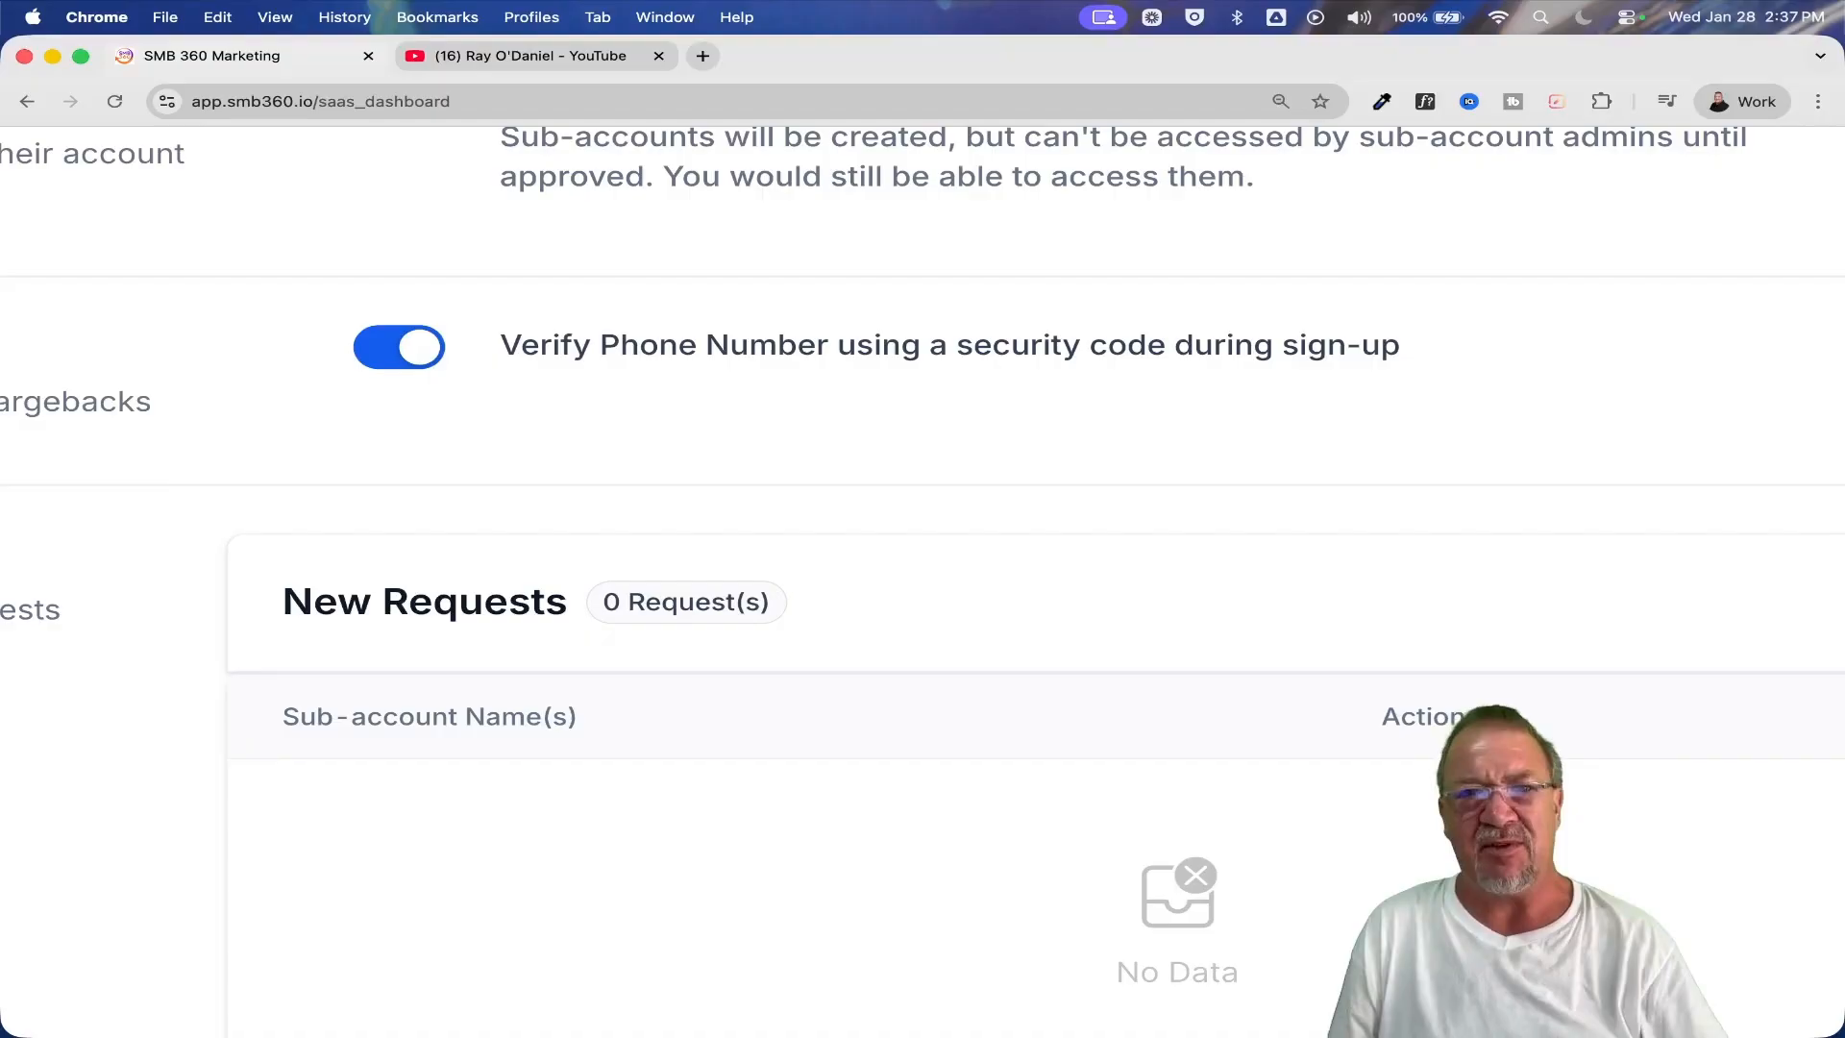
scroll(1238, 742, "down", 5)
key("super+minus")
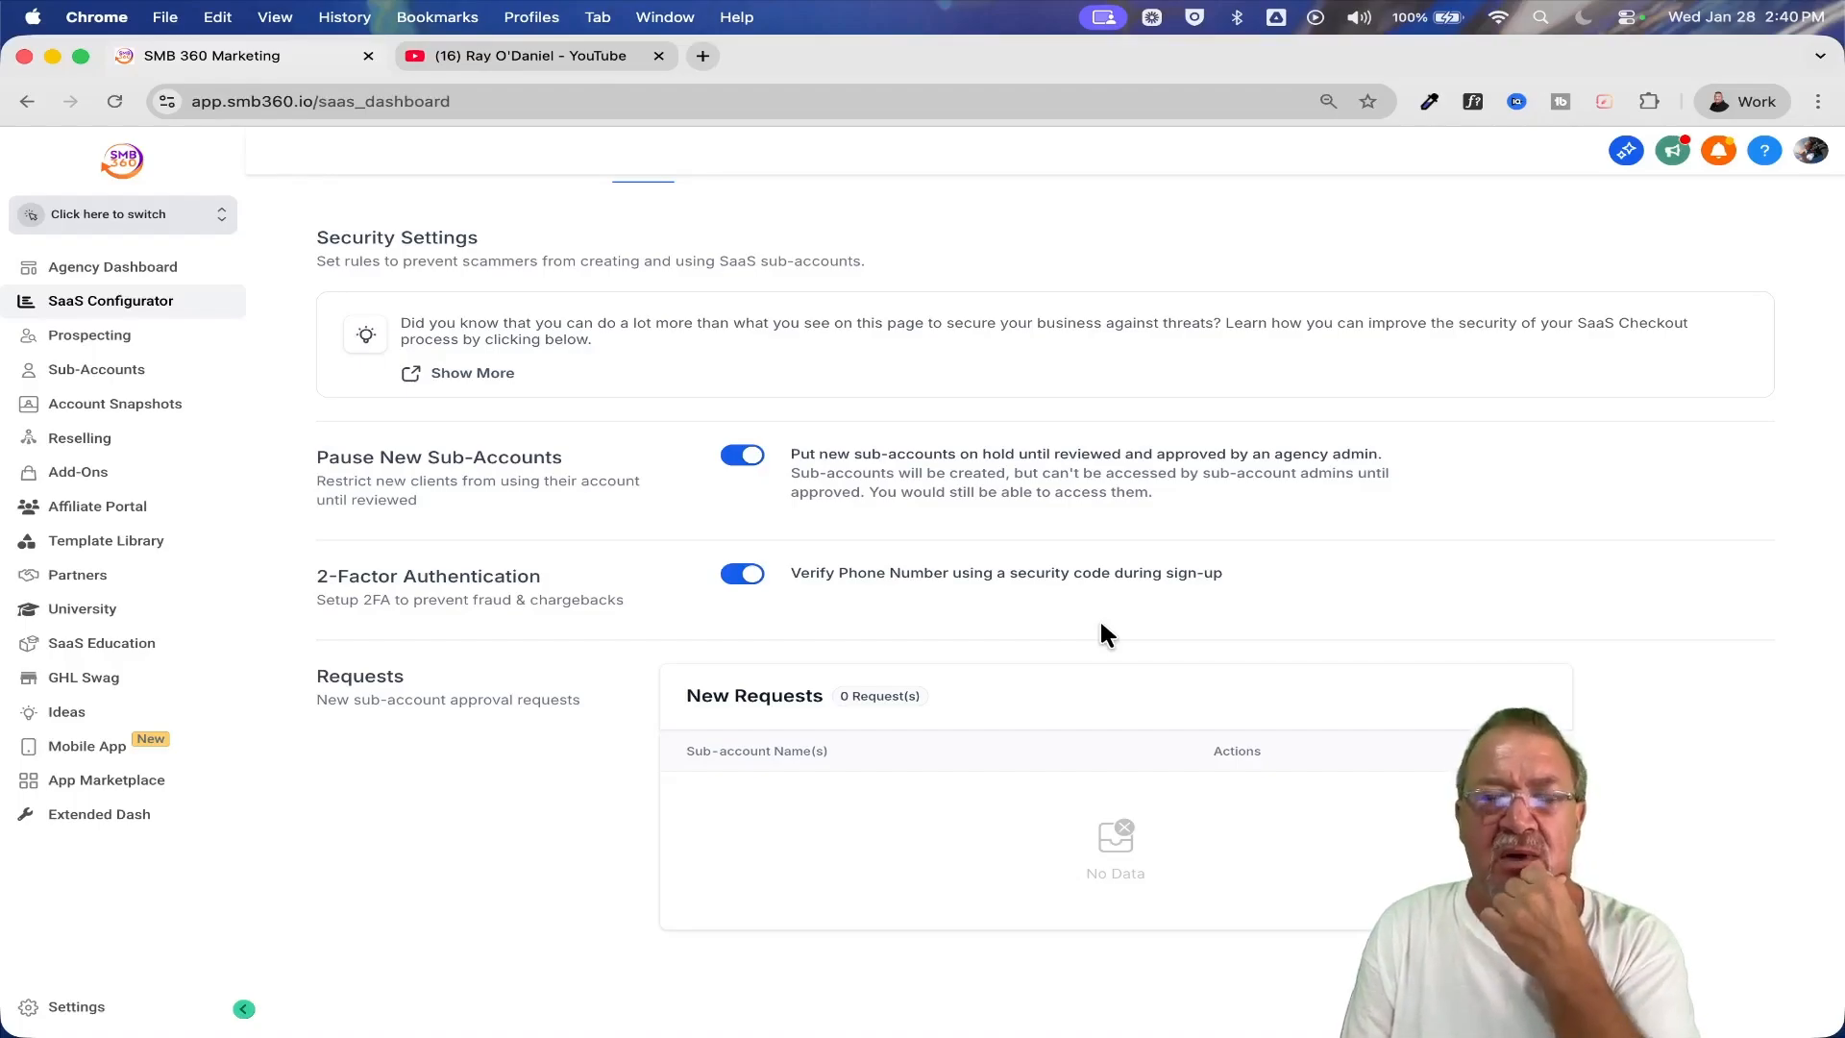
scroll(1101, 634, "up", 2)
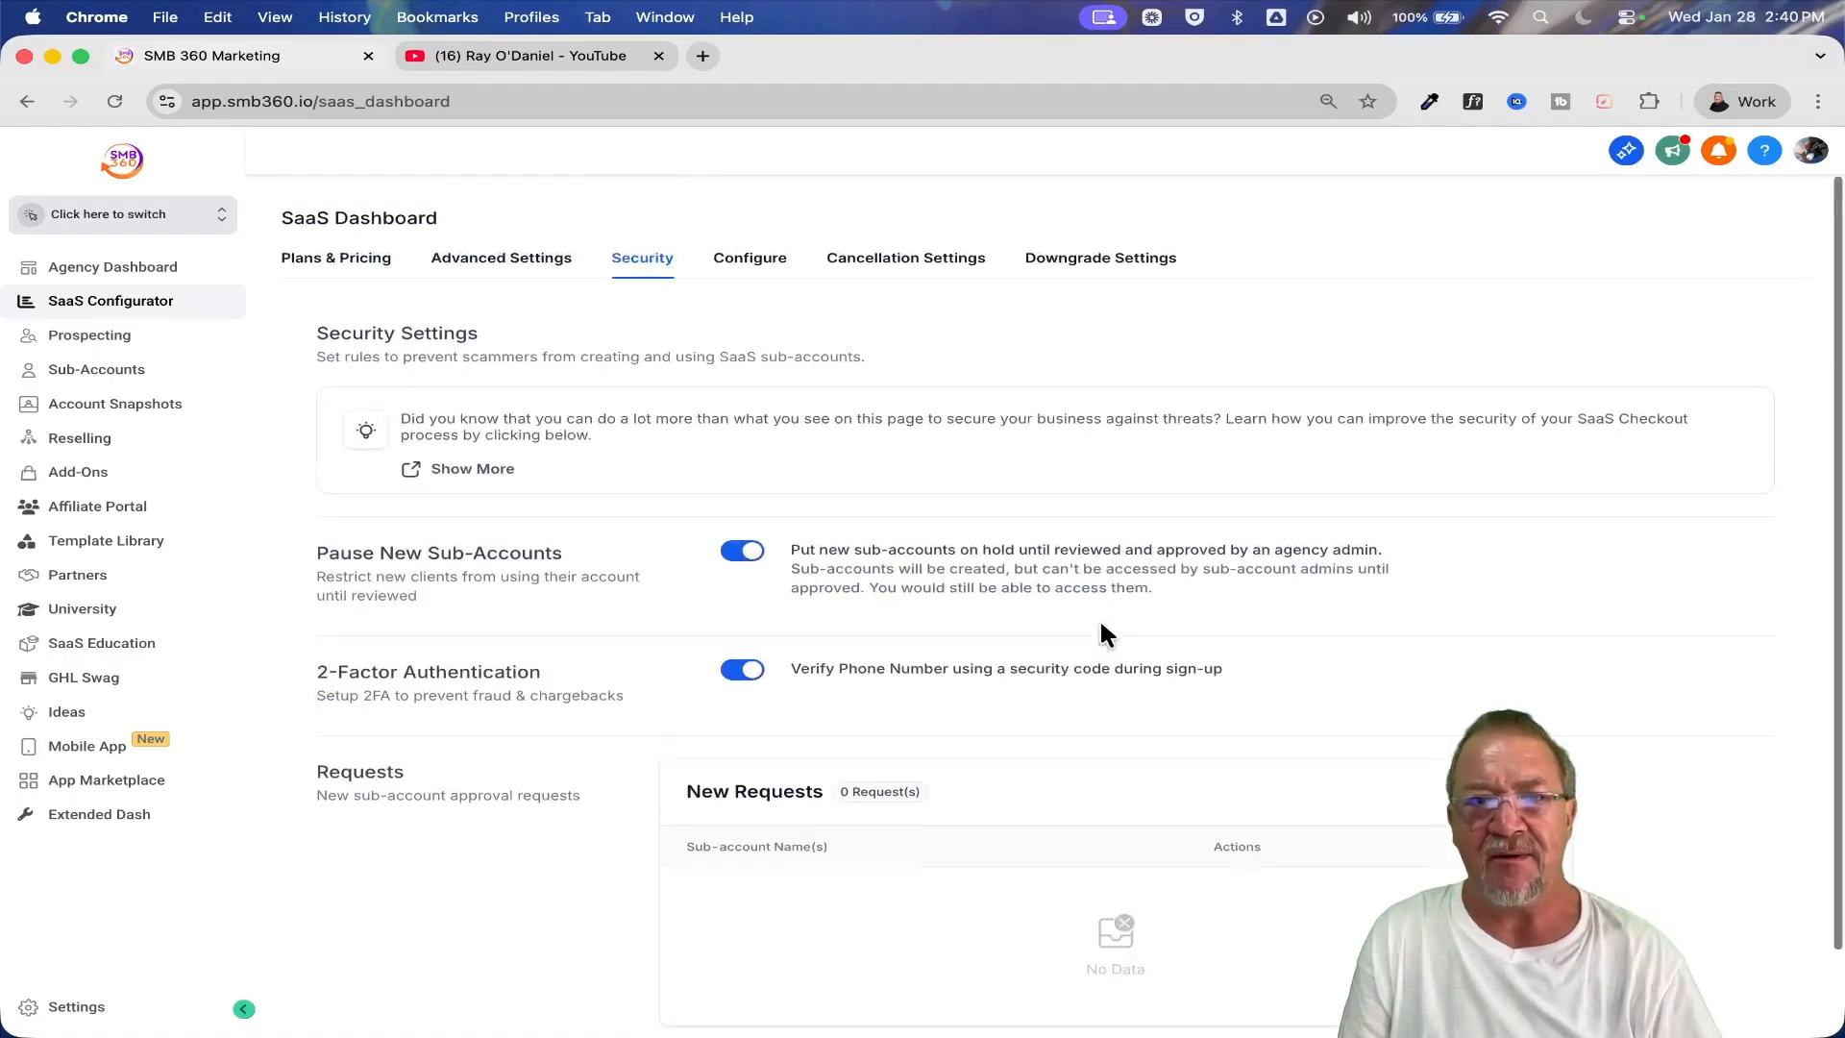
Review the SaaS Configurator's payment provider configuration, including the connected sub-accounts and the options to switch to or add one
left_click(759, 277)
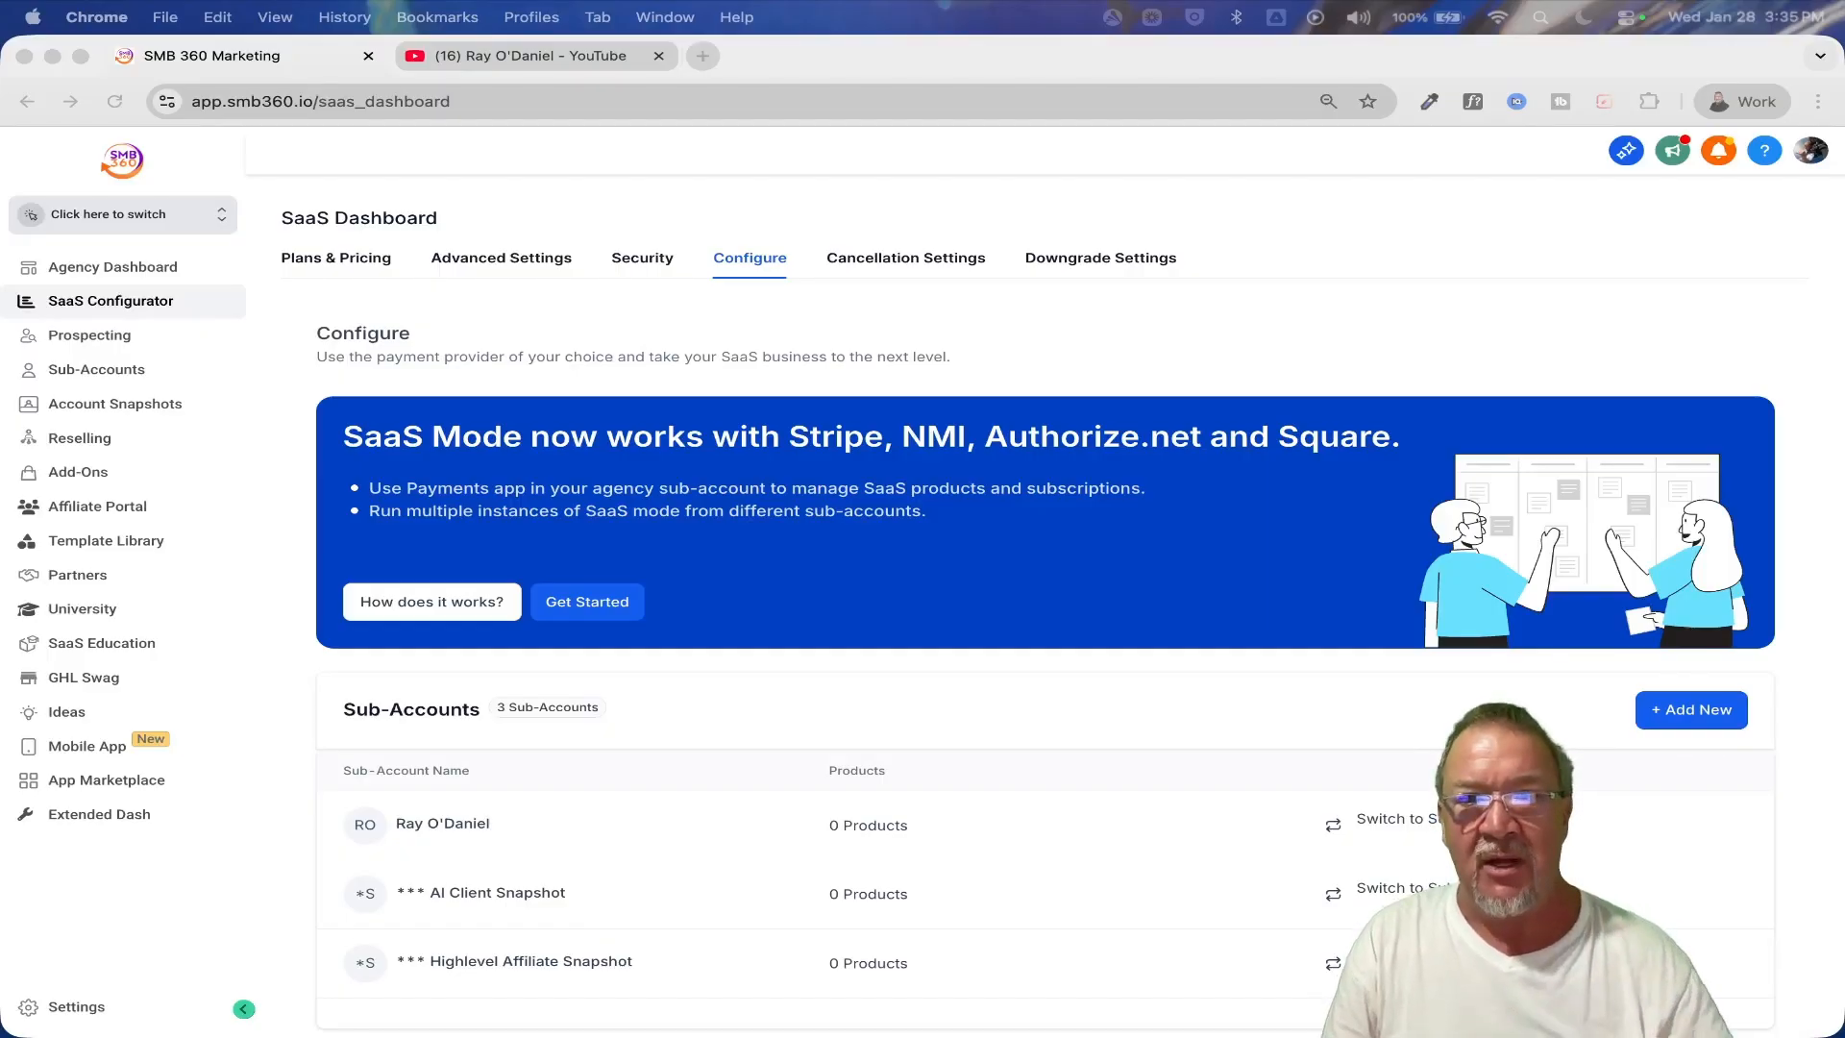
left_click(740, 269)
scroll(909, 806, "down", 2)
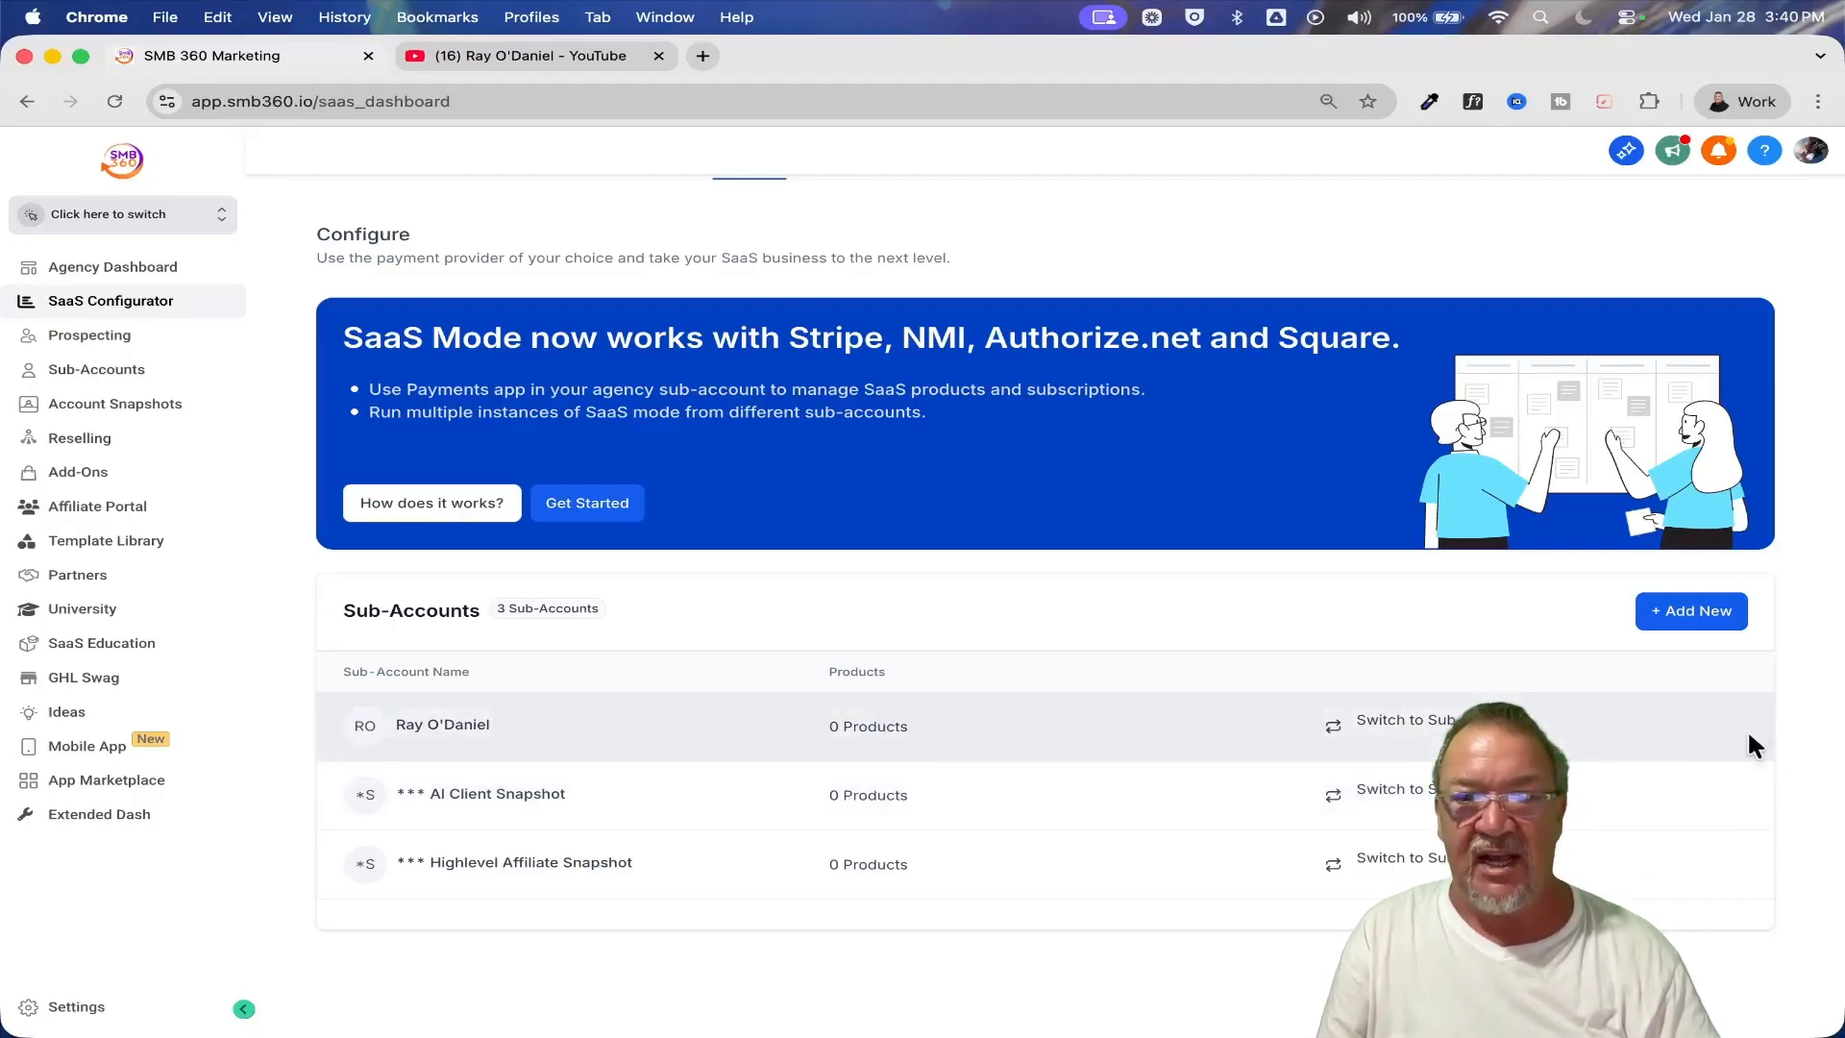
scroll(1734, 742, "up", 5)
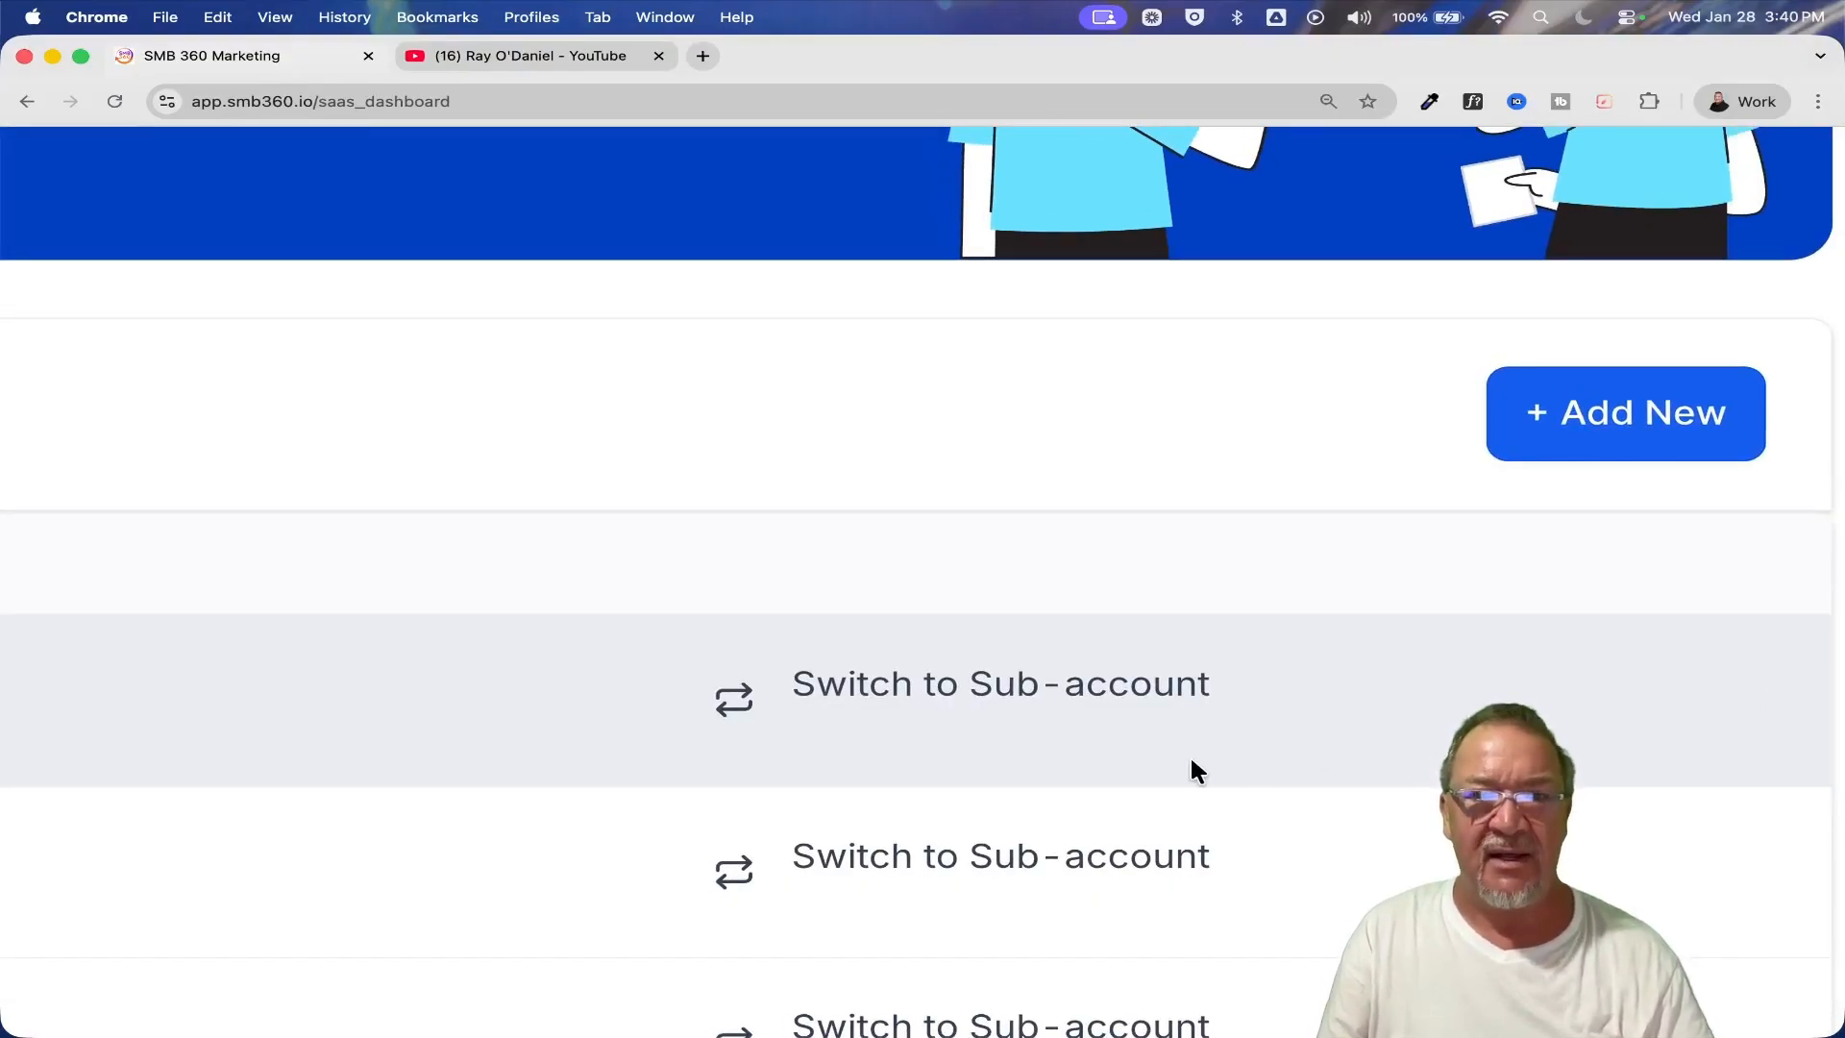
scroll(1192, 761, "down", 5)
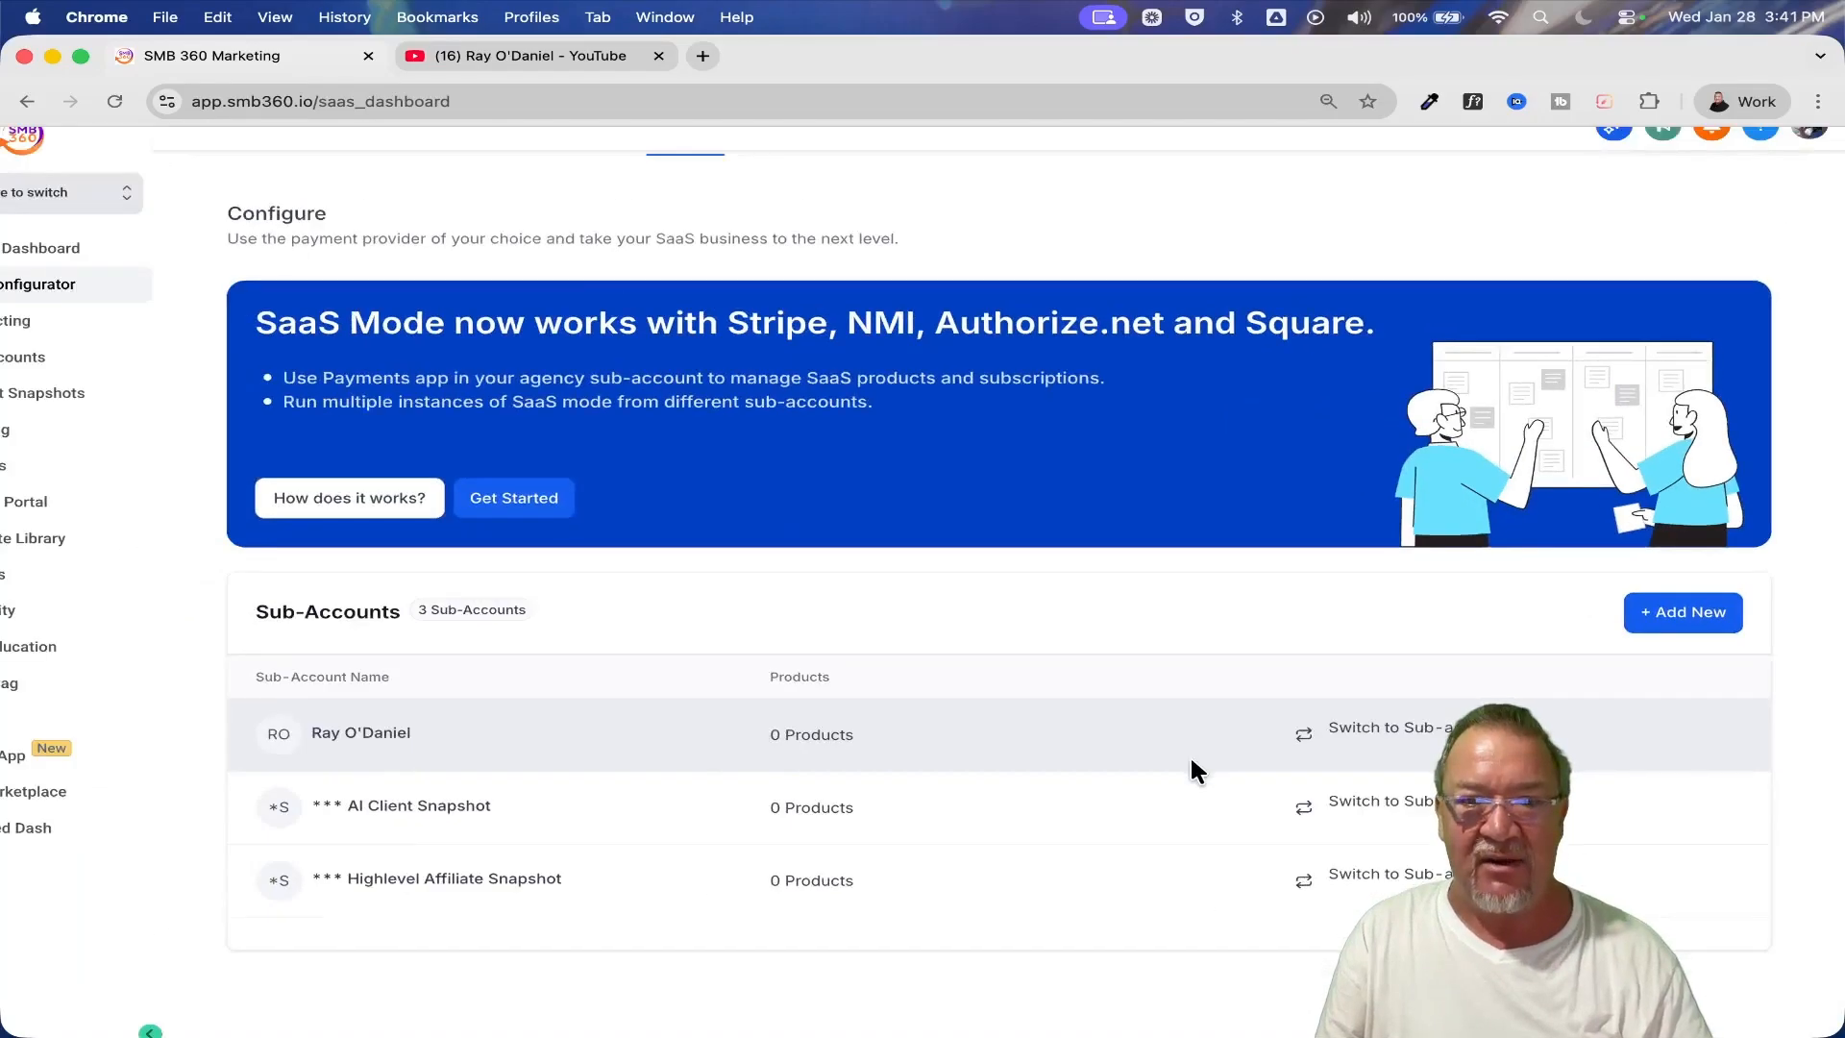